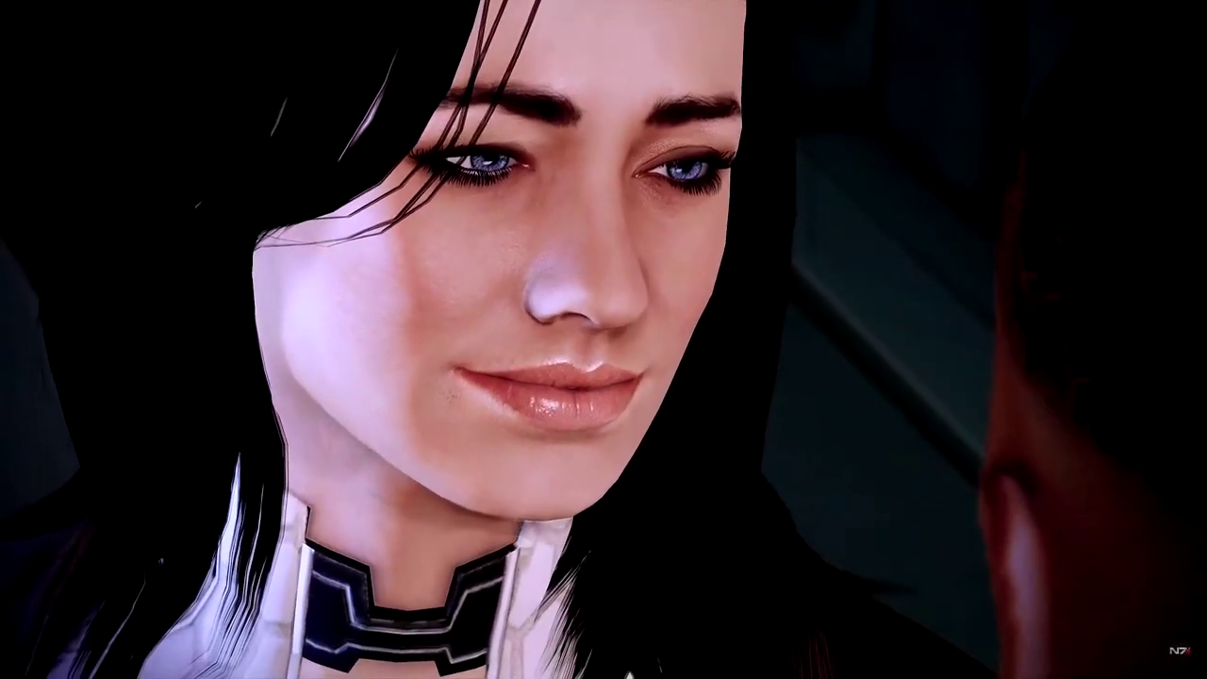
key(space)
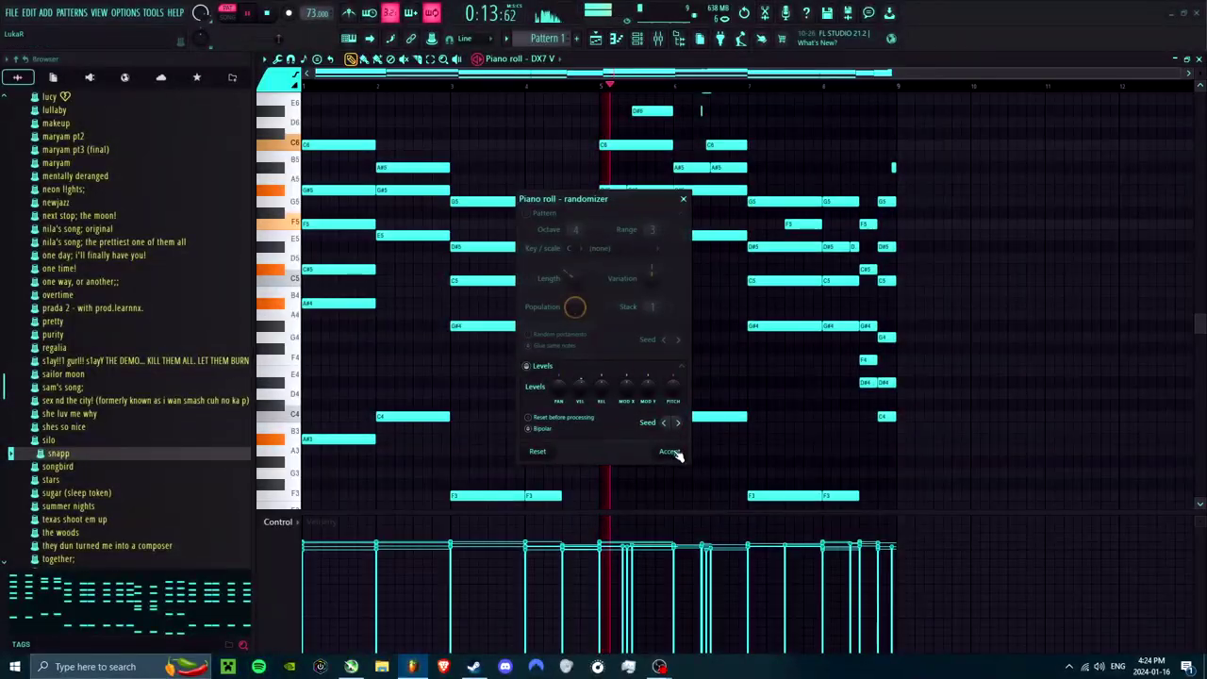
Step: Accept the randomized note levels and duplicate the whole DX7 V chord progression directly after the original
click(671, 455)
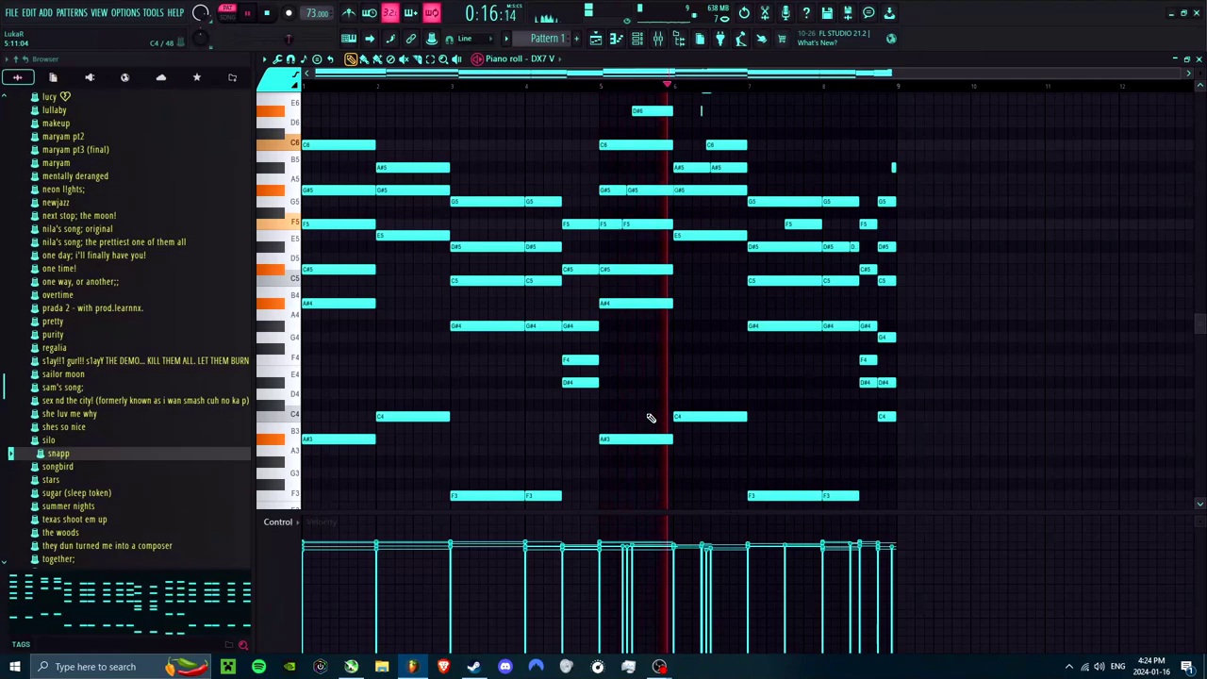
key(ctrl+b)
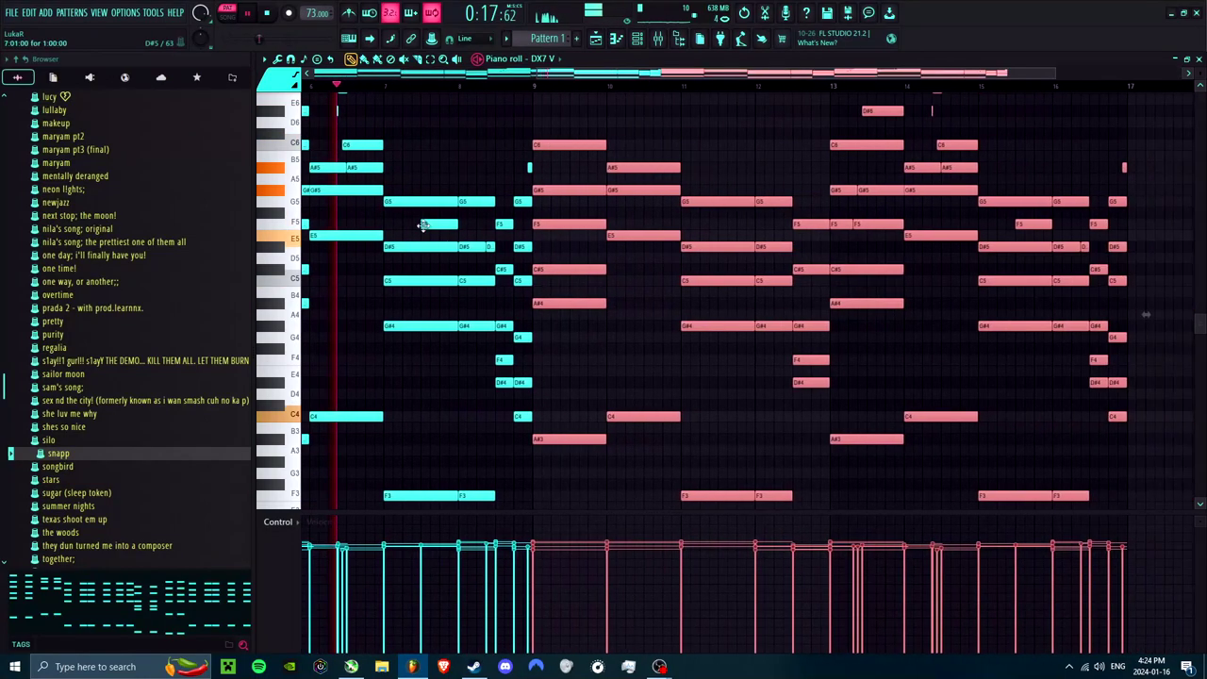
click(277, 60)
click(297, 226)
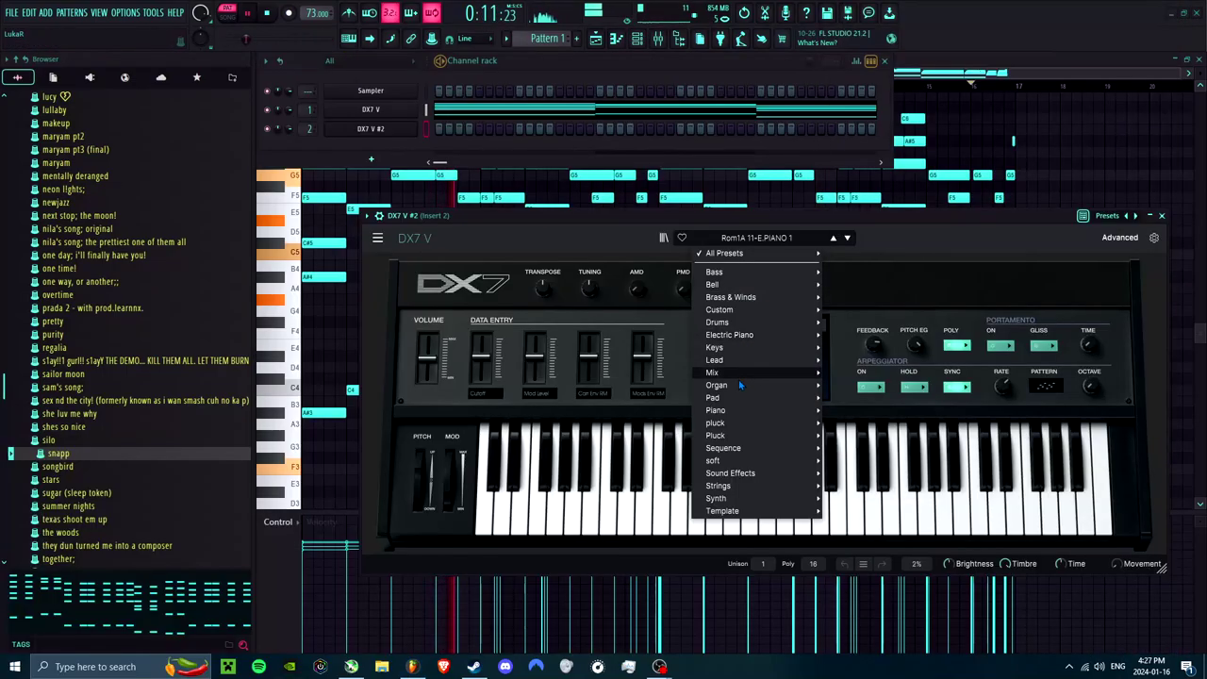
Step: Load the introvert pad preset in DX7 V #2 and copy the DX7 V channel's notes into its channel
mouse_move(734, 402)
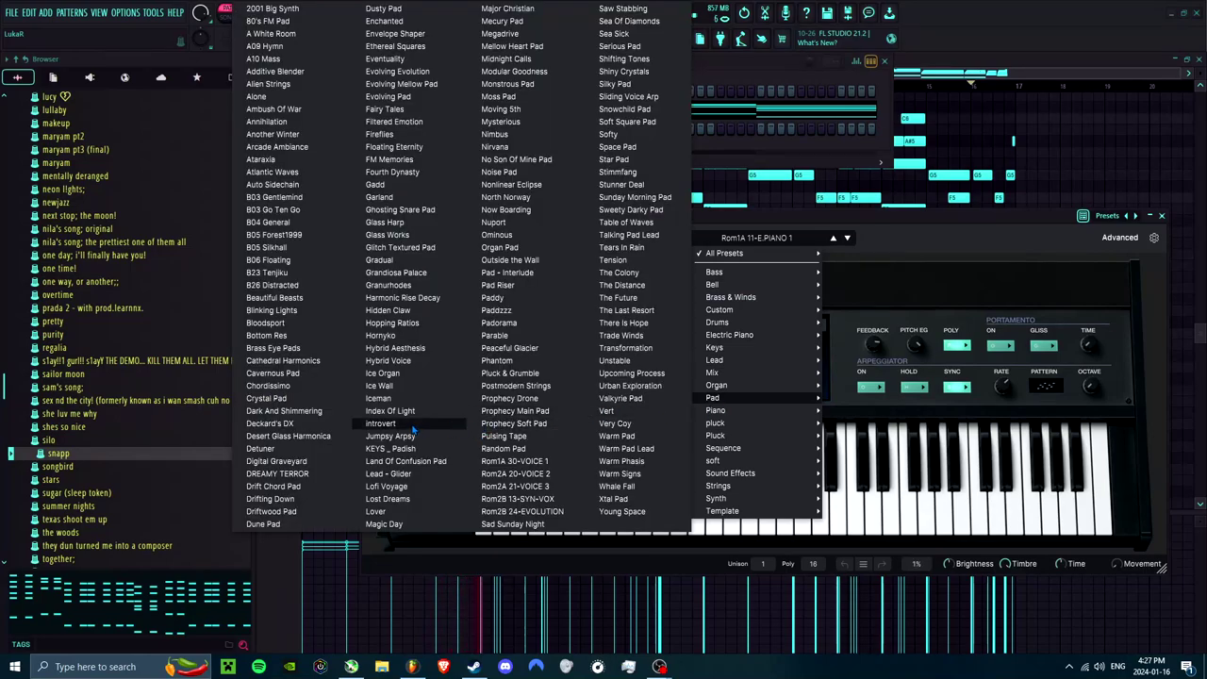
click(411, 426)
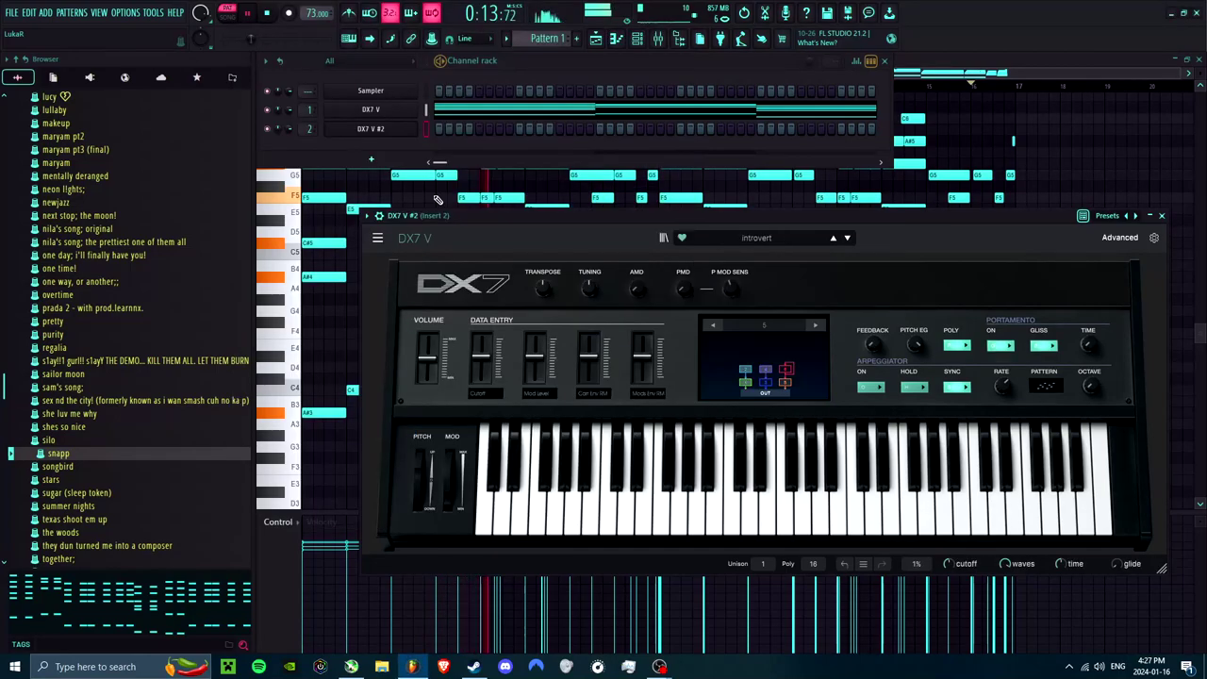
click(427, 127)
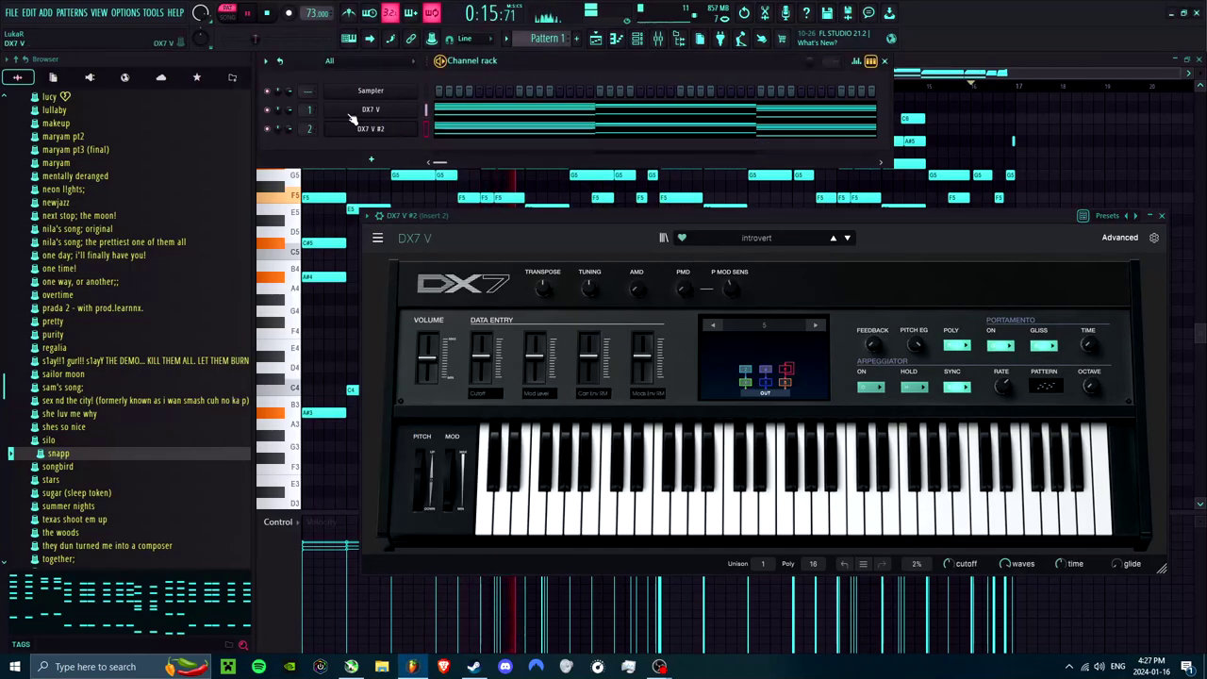
Step: Load a mixer track preset with Fruity parametric EQ 2 and Fruity Reeverb 2 on Insert 2, and check its EQ curve
click(657, 39)
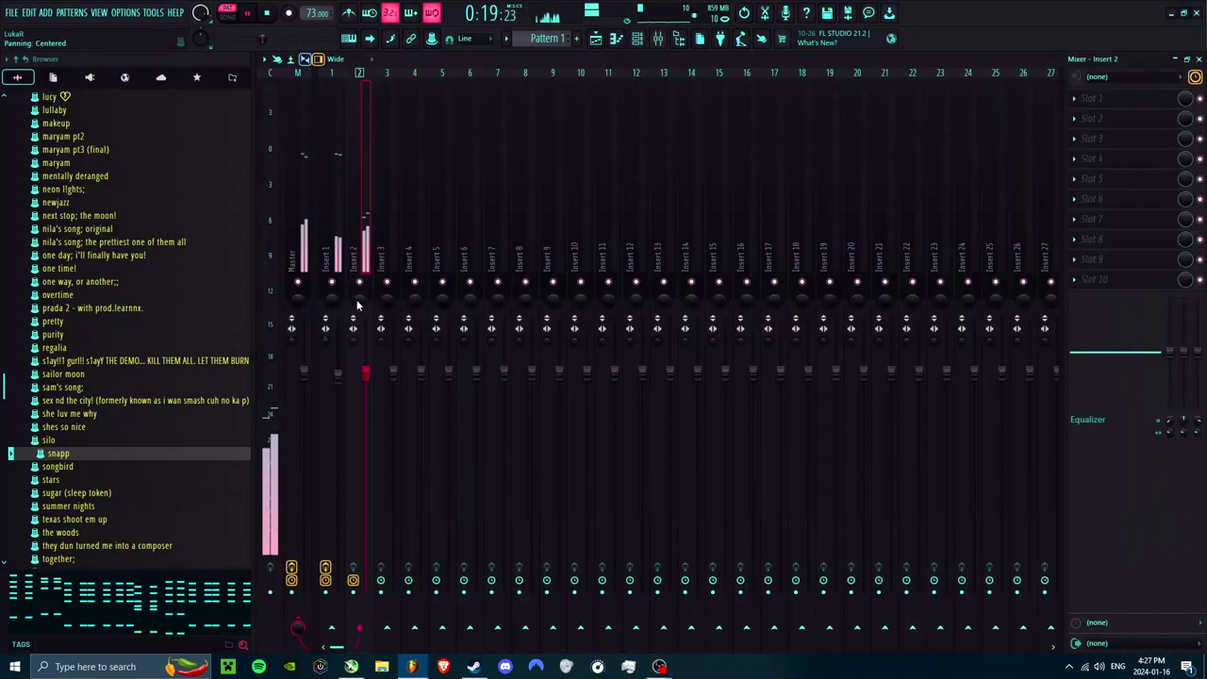
right_click(368, 240)
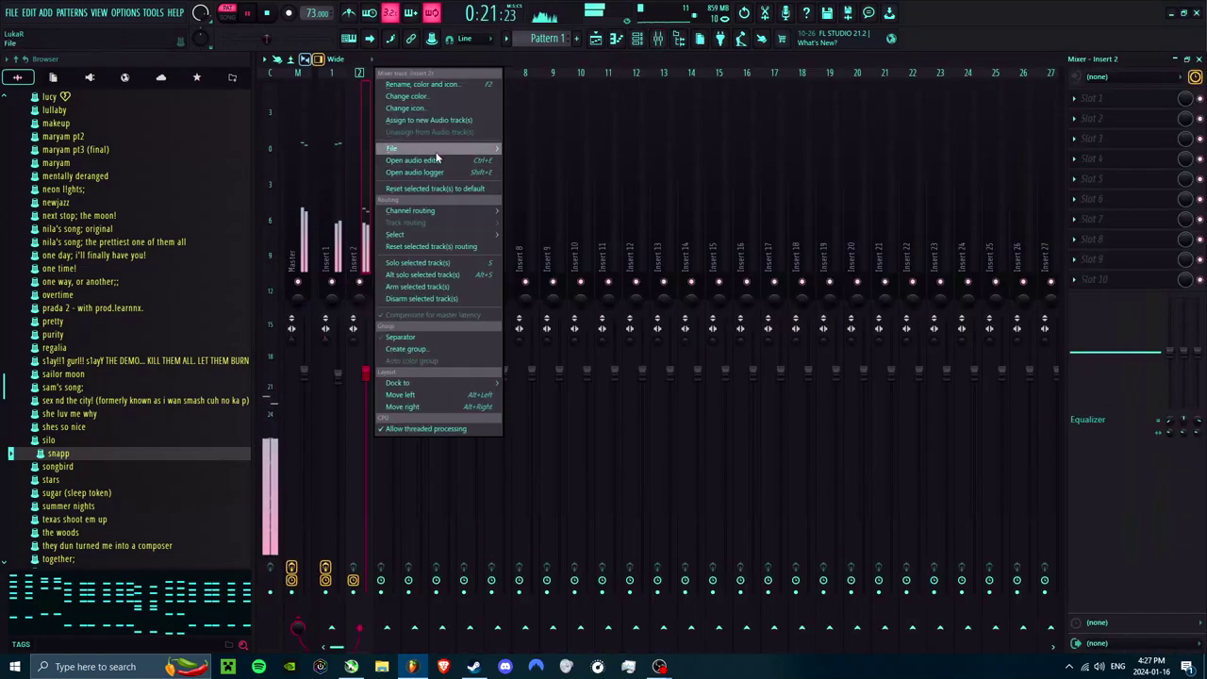
mouse_move(437, 158)
click(580, 480)
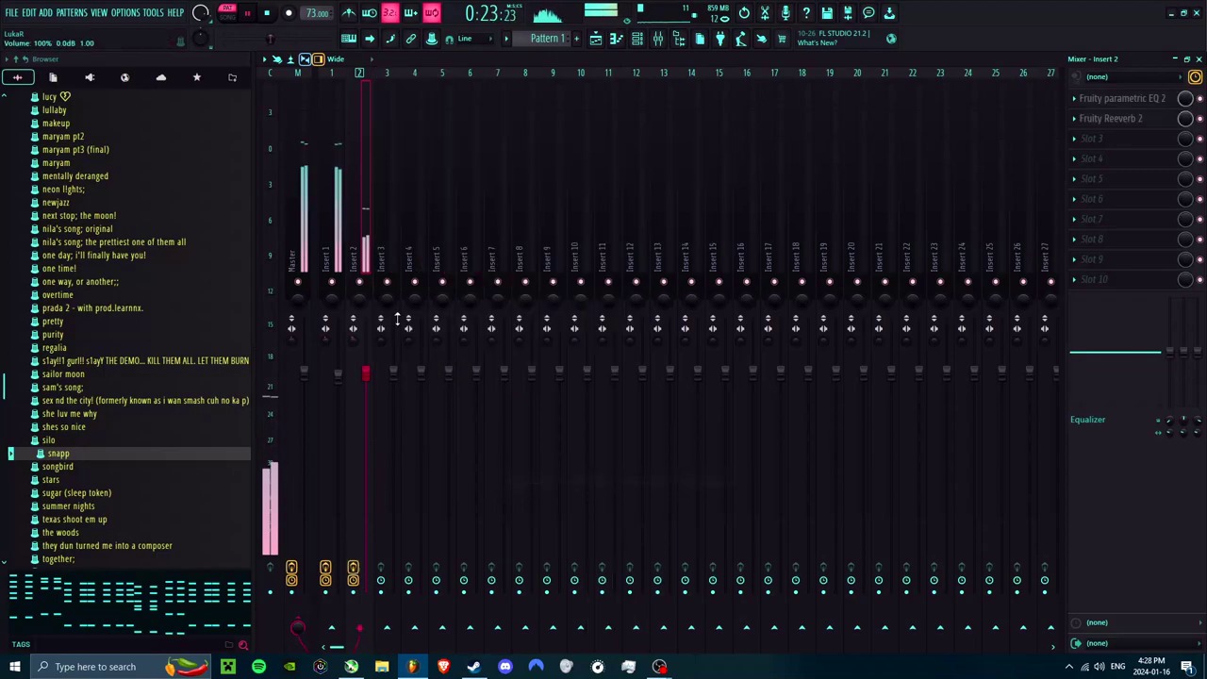
click(1136, 98)
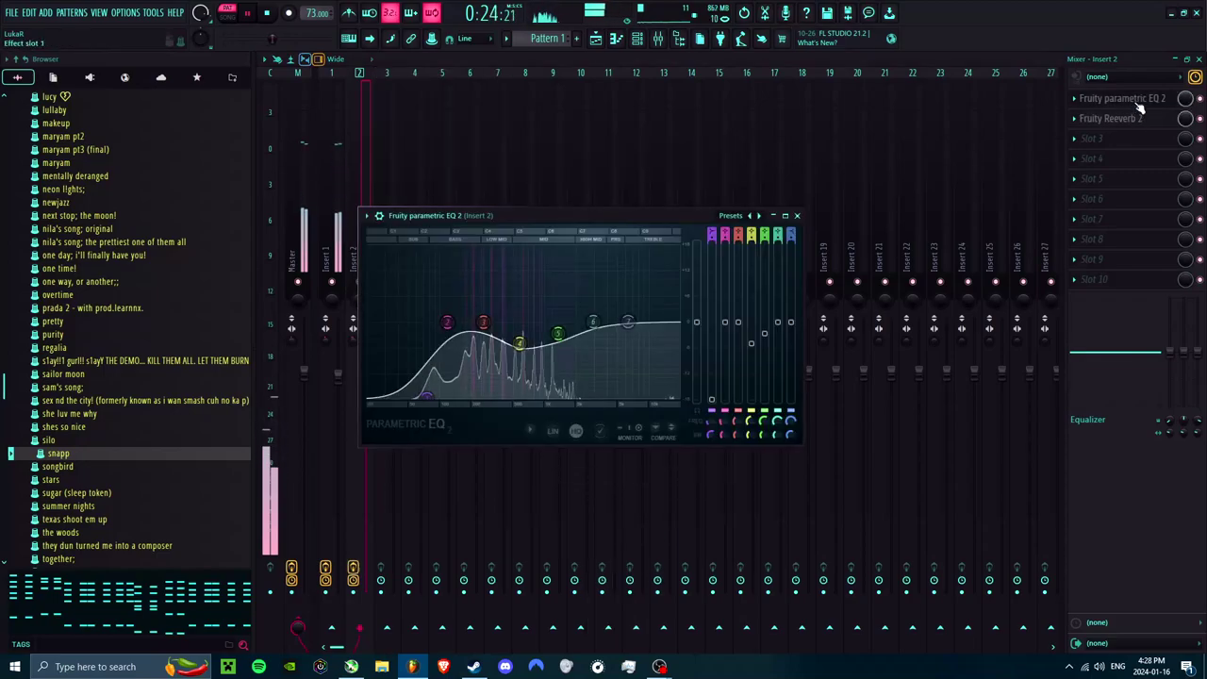
click(796, 214)
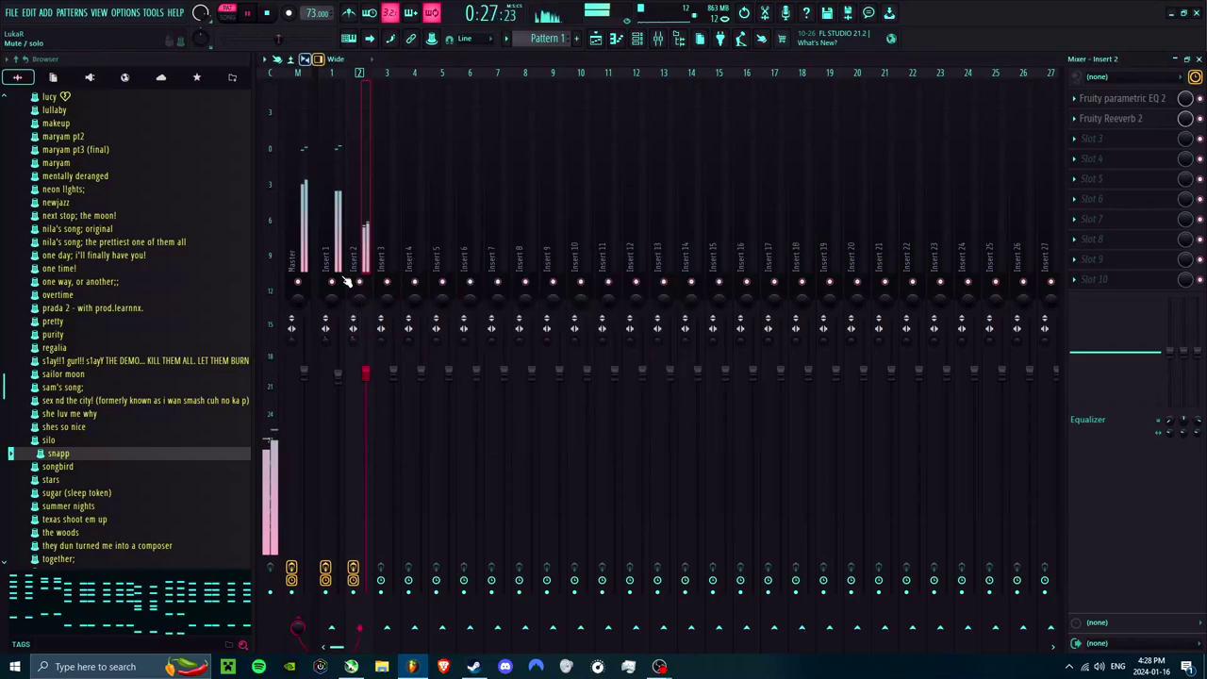
Step: Add Fruity Flangus to the third effect slot of Insert 2, try the Surround flanger preset, and settle on Deep chorus
click(1082, 139)
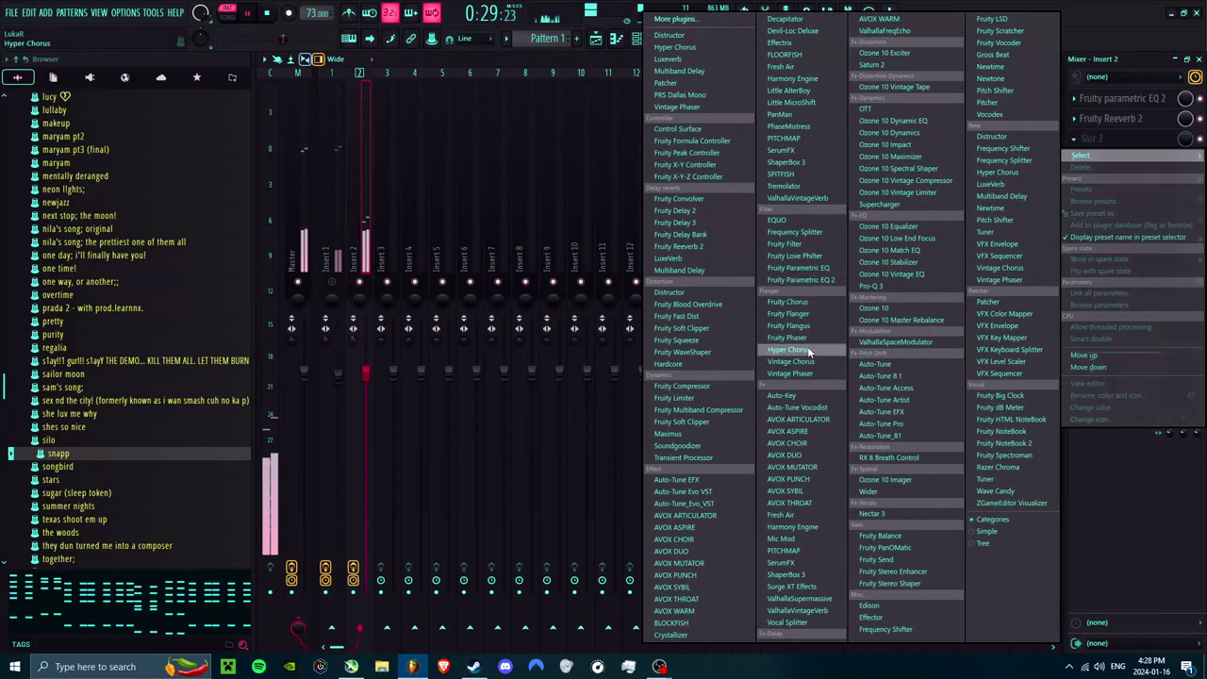
click(788, 326)
right_click(558, 217)
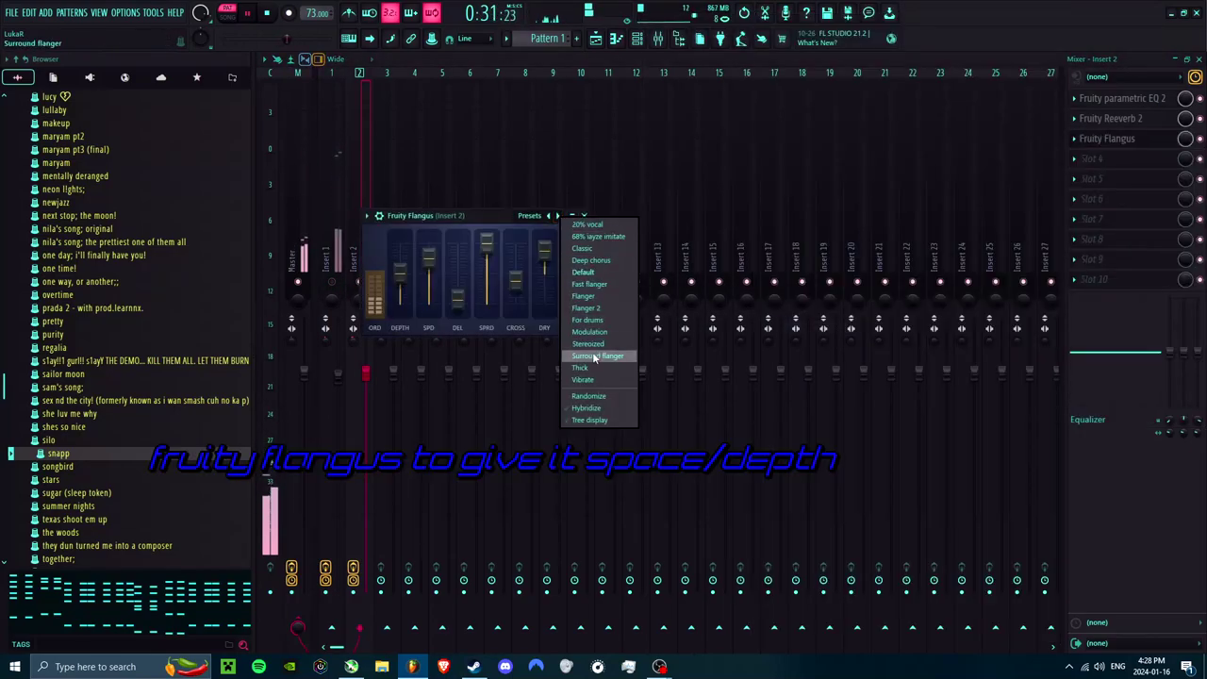
click(595, 355)
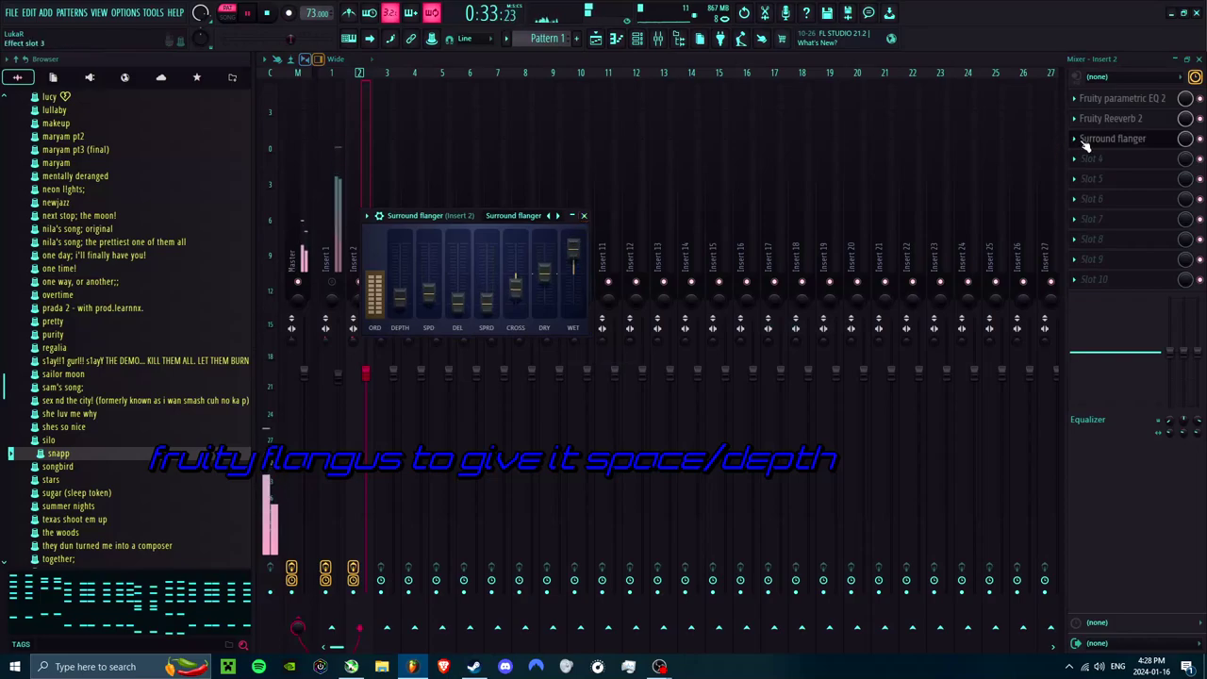
right_click(557, 217)
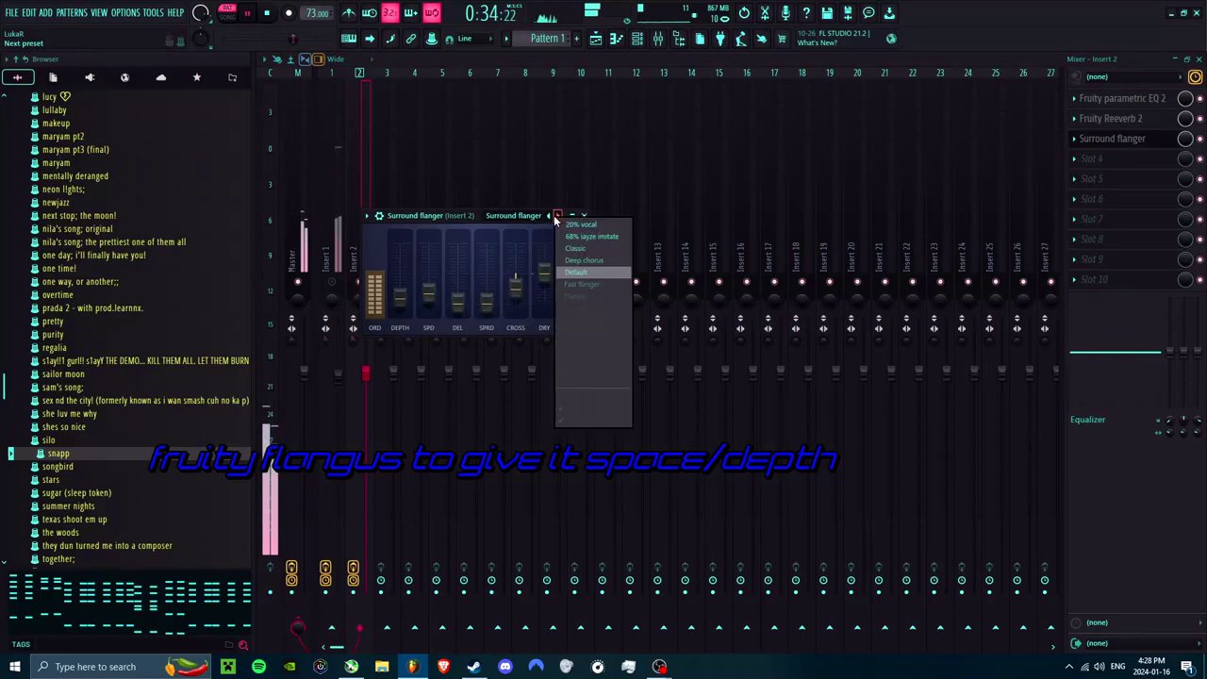
click(586, 260)
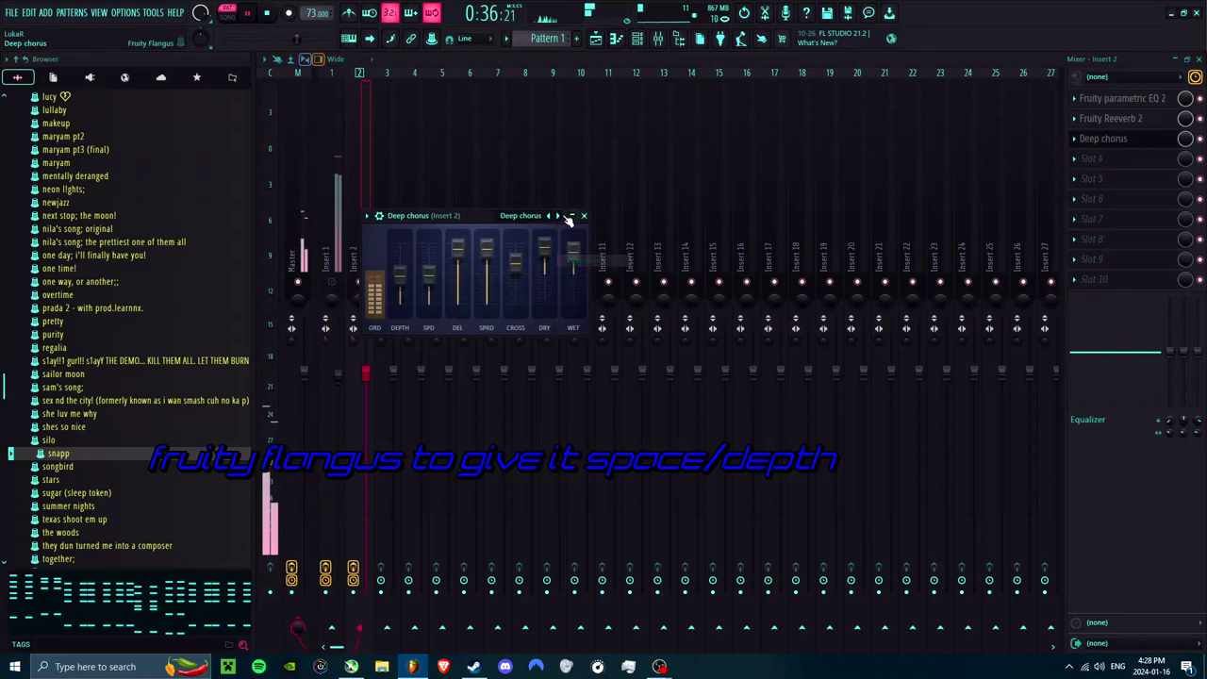
click(1201, 140)
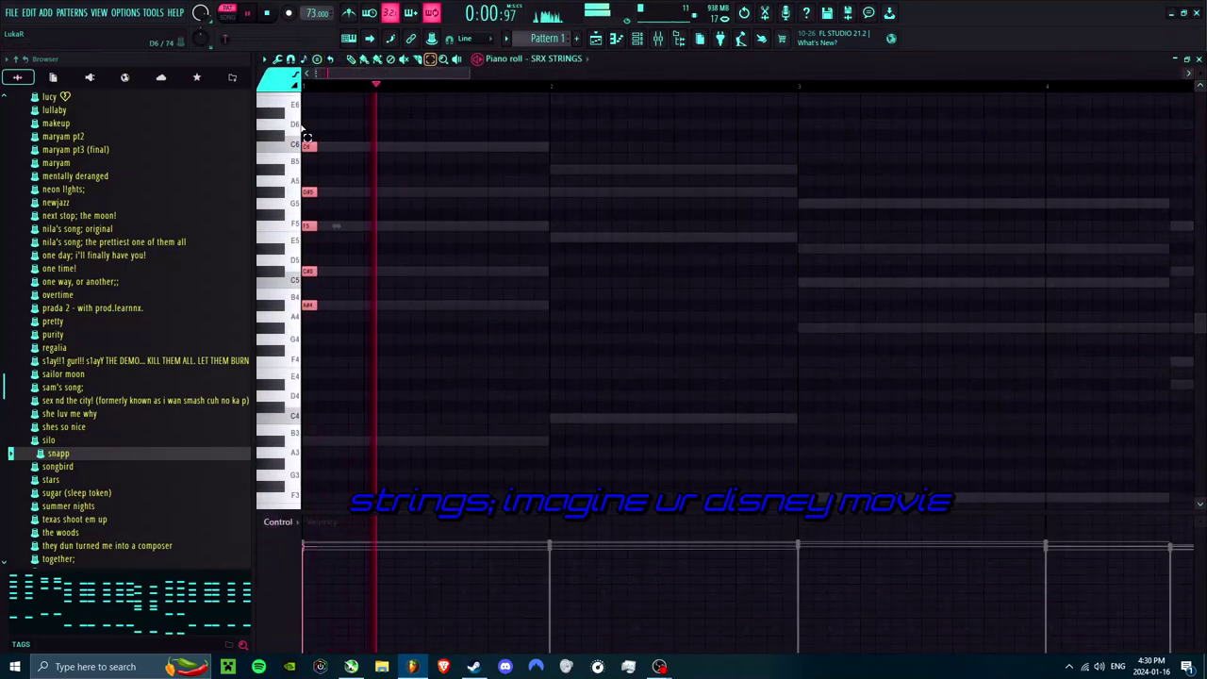
Step: Repeat the short opening SRX STRINGS chord twice within bar 1 and lengthen the last copy to the end of the bar
key(ctrl+b)
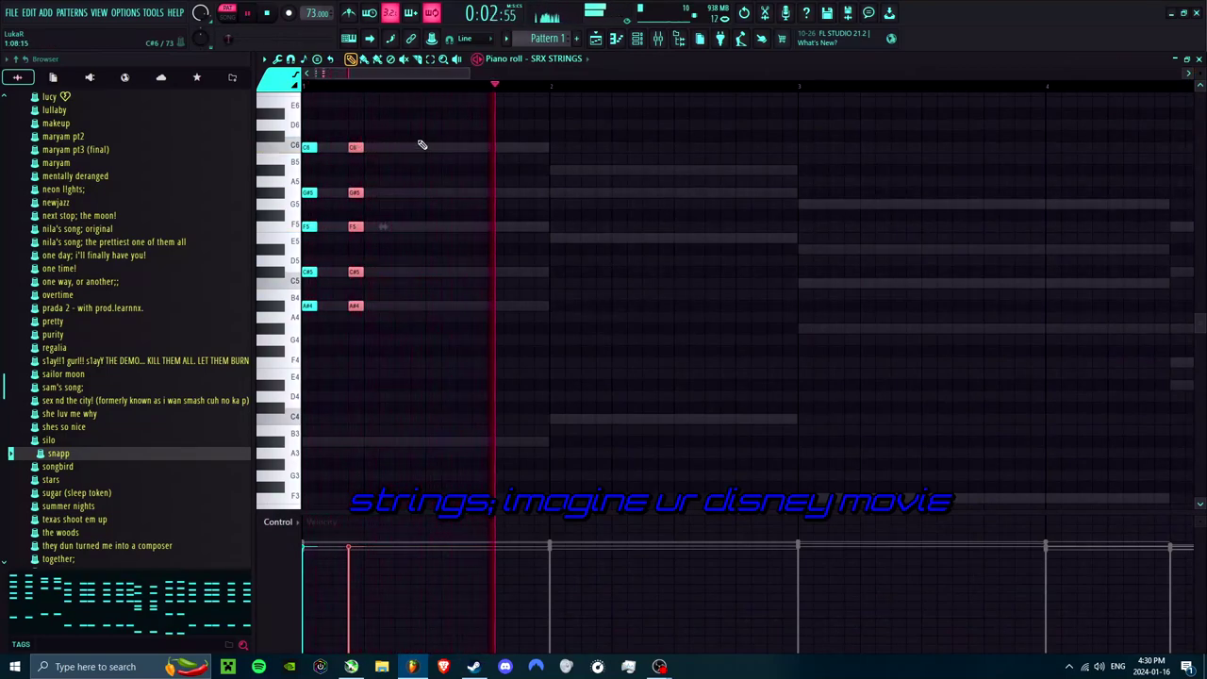
key(ctrl+b)
drag(469, 150, 547, 158)
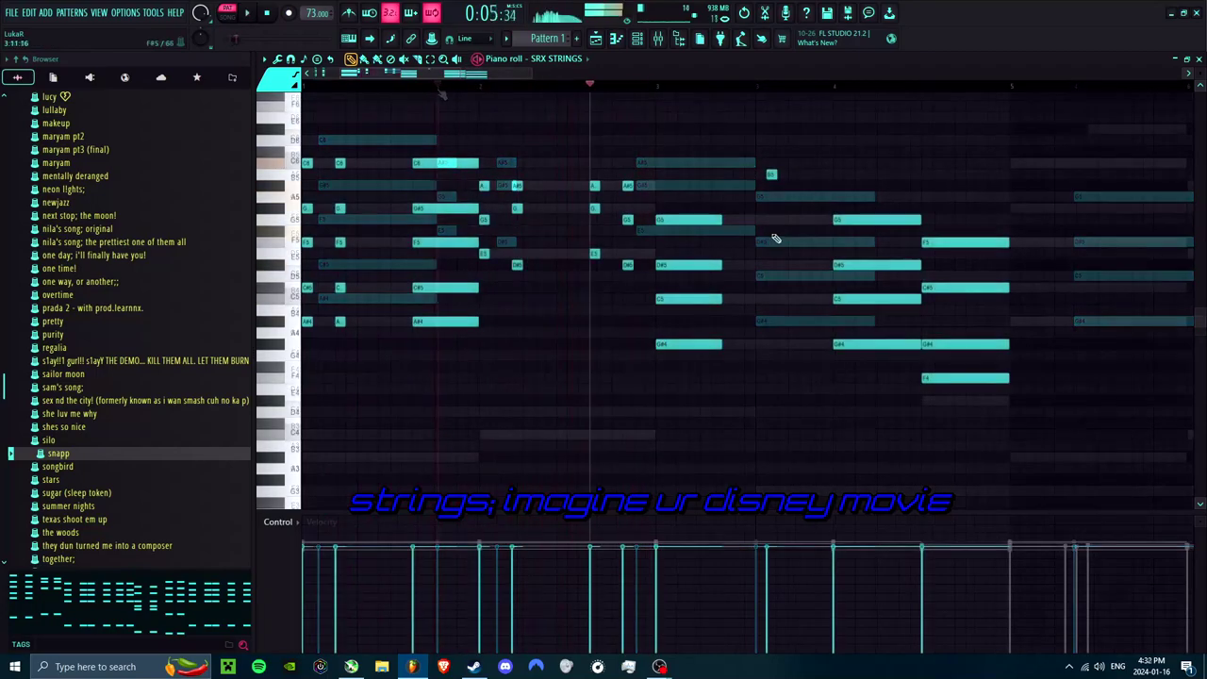
Step: Test E5 in place of D#5 in the bar 3 strings chord, restore D#5, and lengthen the chord to bar 4
drag(684, 264, 681, 251)
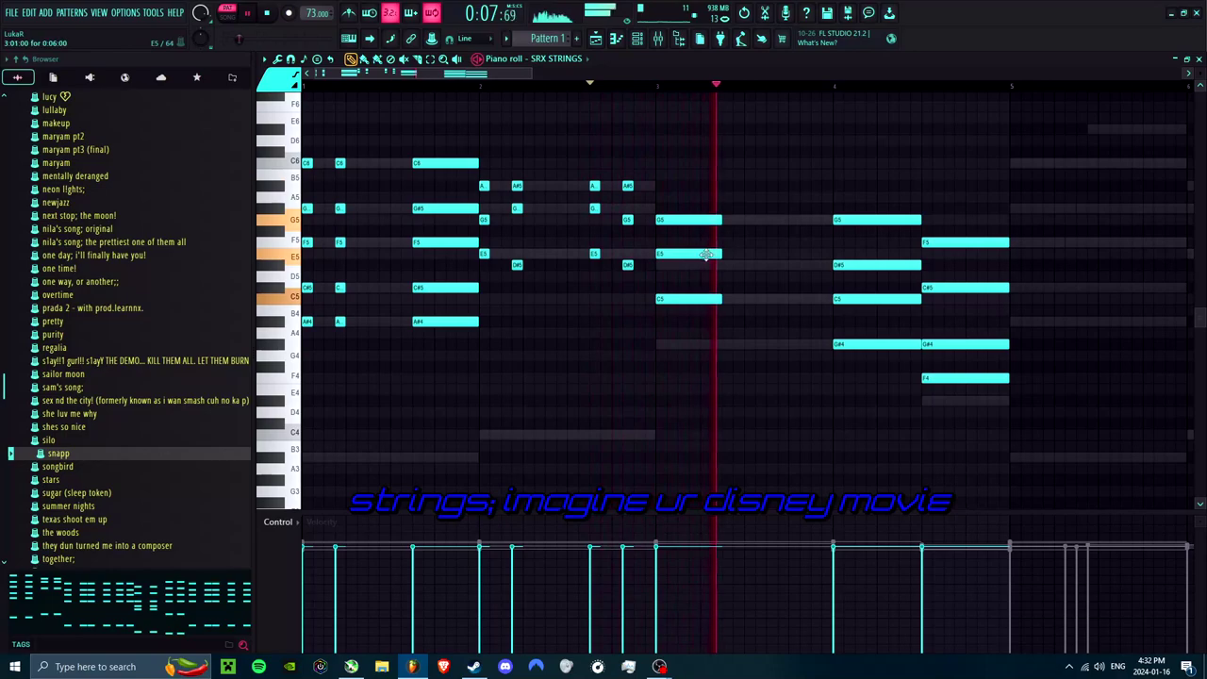
drag(706, 254, 706, 266)
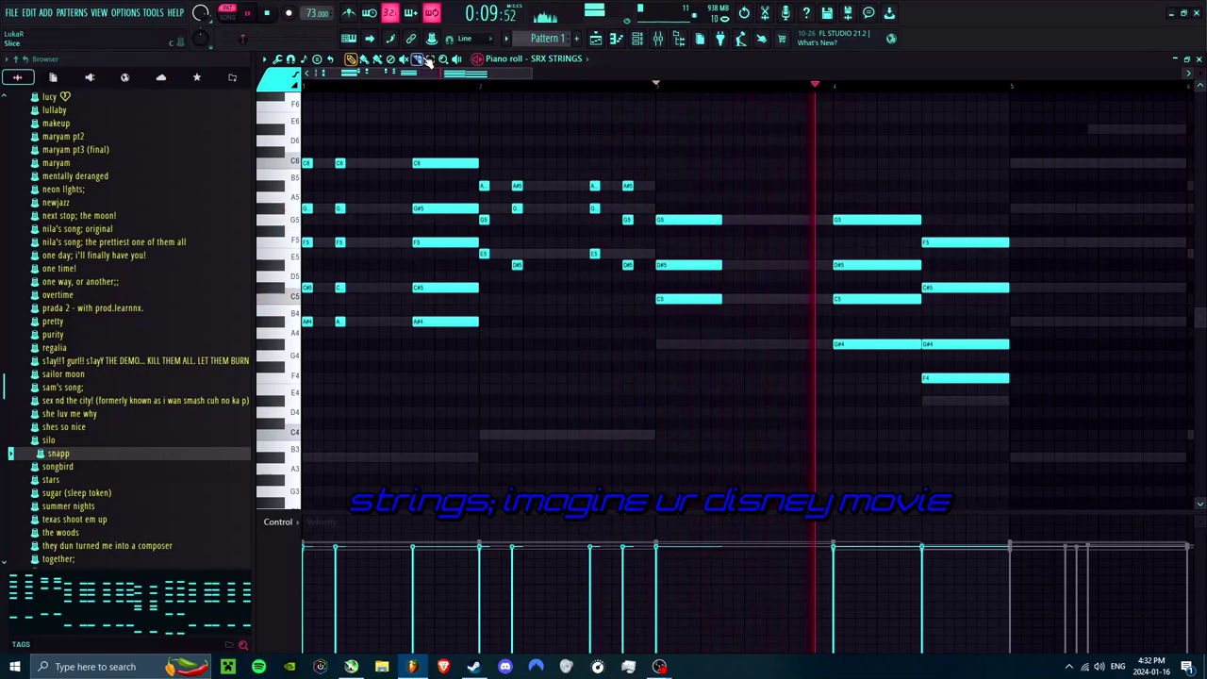
drag(670, 165, 717, 306)
drag(721, 264, 819, 243)
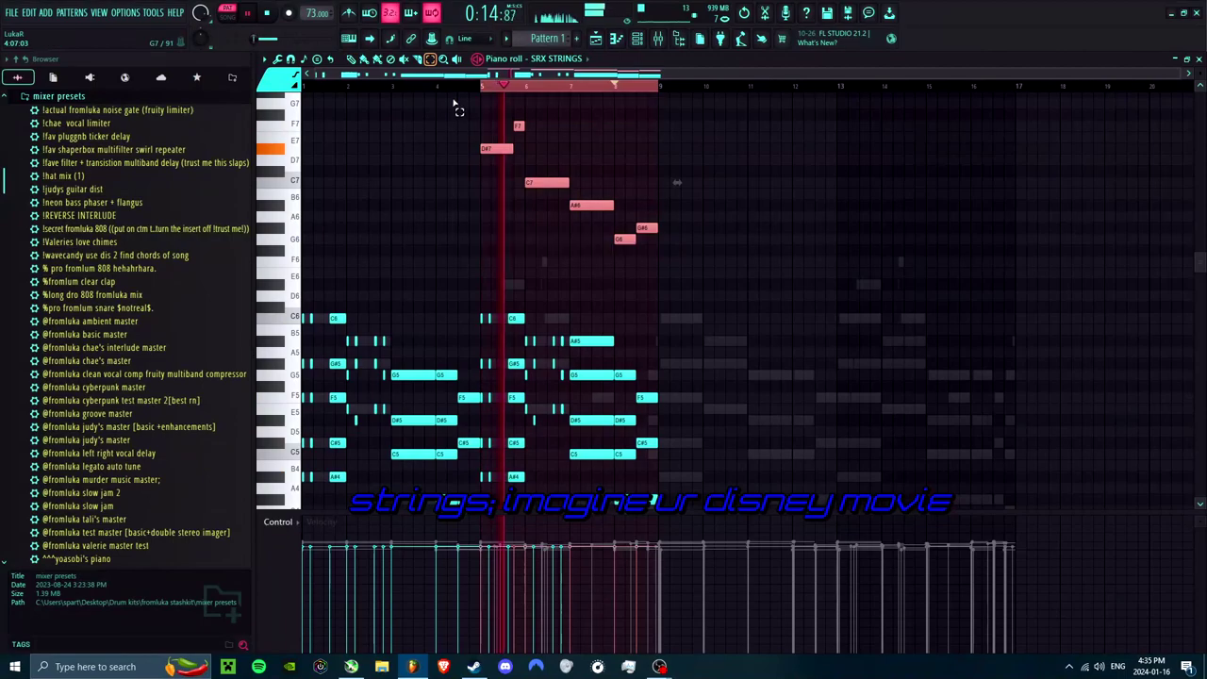
Step: Duplicate the high strings melody from bars 5–8 into bars 9–12 and 13–16, and lower the bars 9–12 copy by one octave
key(ctrl+b)
key(ctrl+b)
drag(659, 110, 824, 283)
key(ctrl+Down)
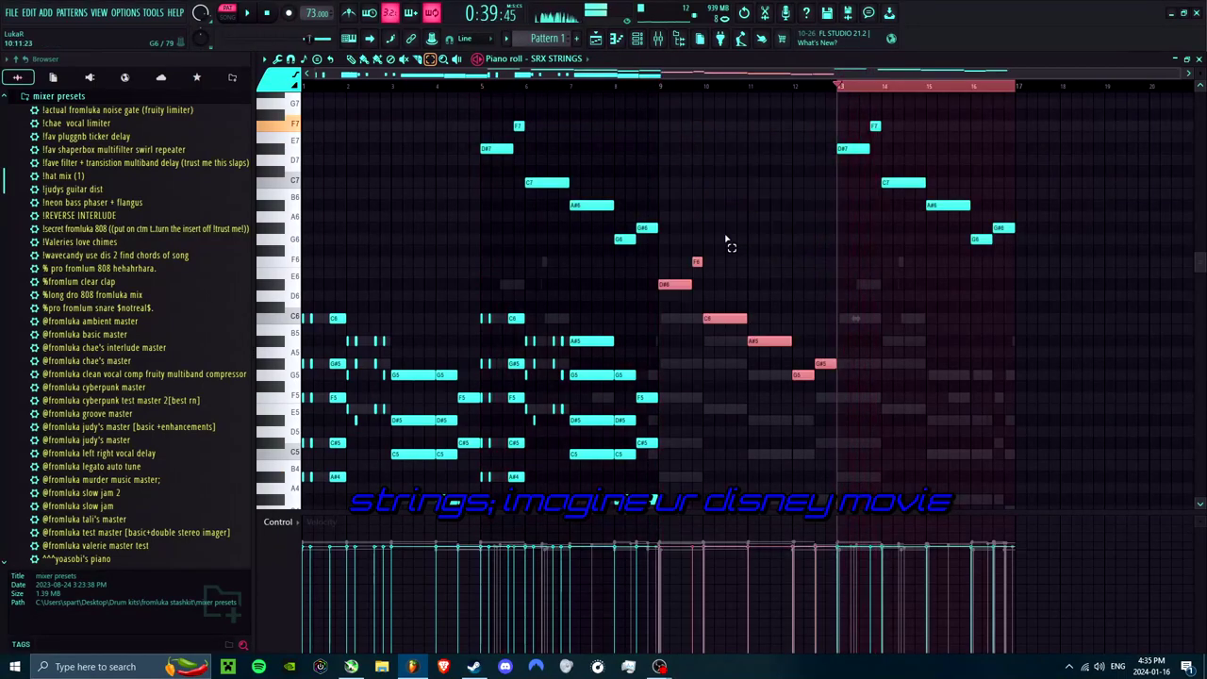
Step: Delete the original high strings melody above the chords in bars 5–8
drag(654, 267, 488, 139)
drag(649, 250, 534, 148)
key(Delete)
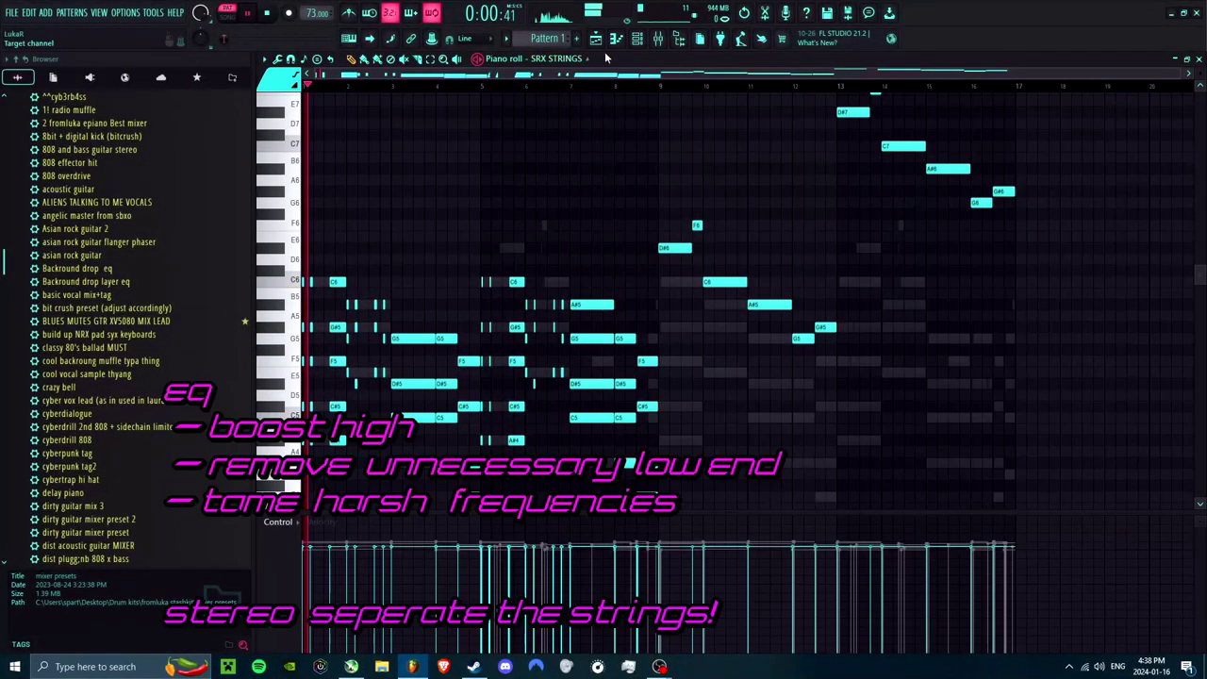
Step: Shape the strings' Fruity parametric EQ 2 on Insert 3 by sweeping and dipping band 4 around 650 Hz and adjusting band 6's bandwidth
click(658, 40)
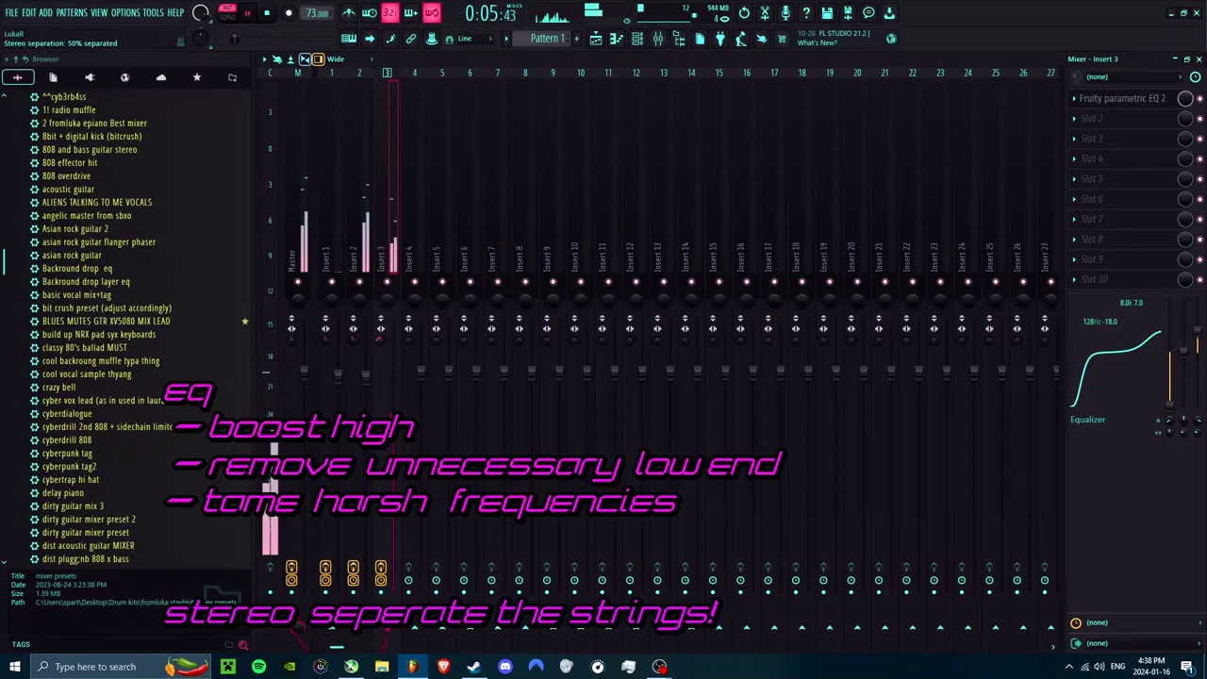
click(1120, 101)
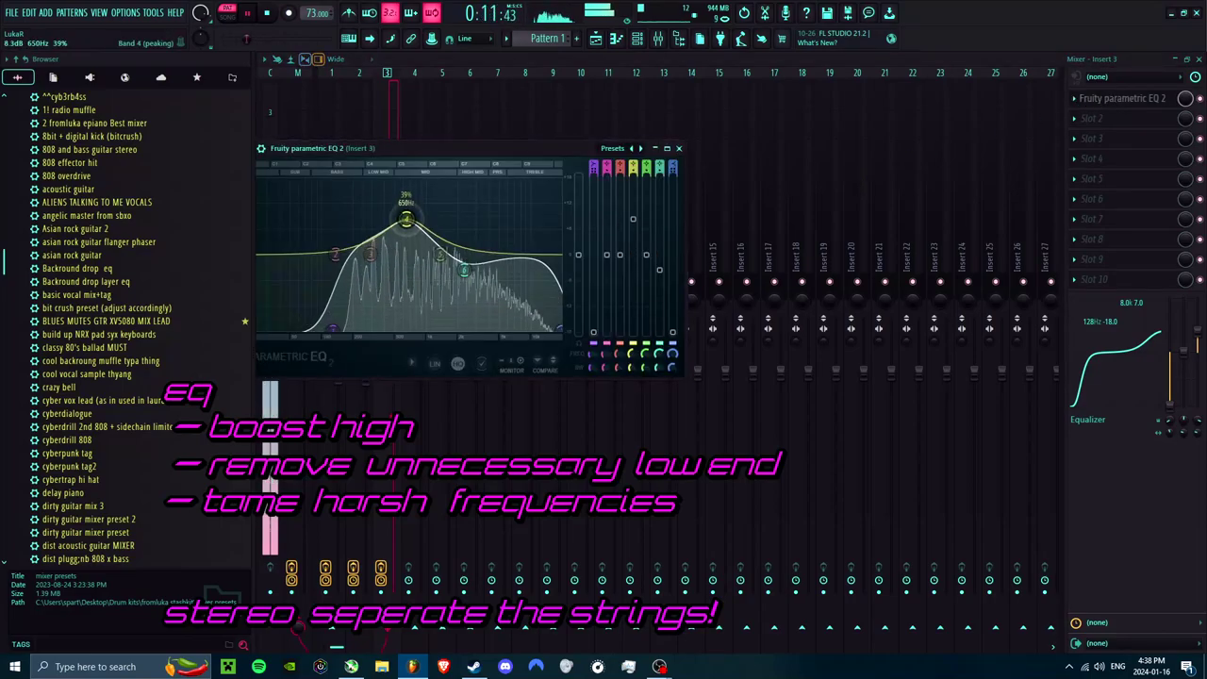
drag(406, 220, 405, 267)
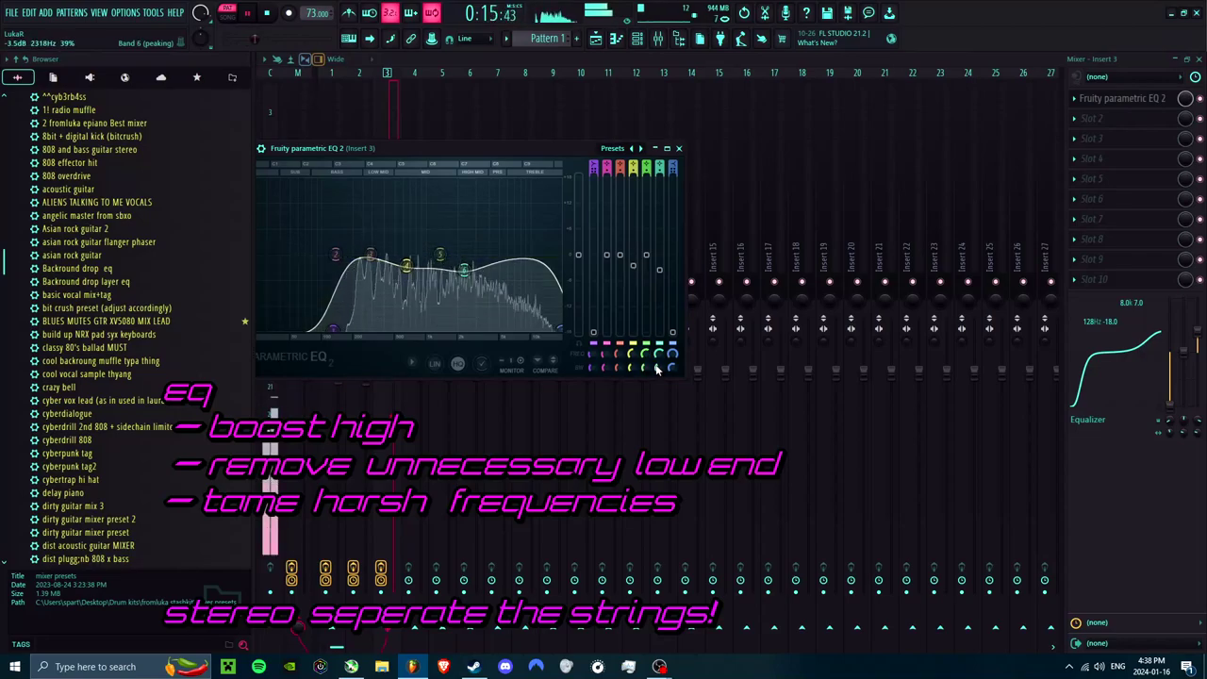
drag(657, 368, 657, 363)
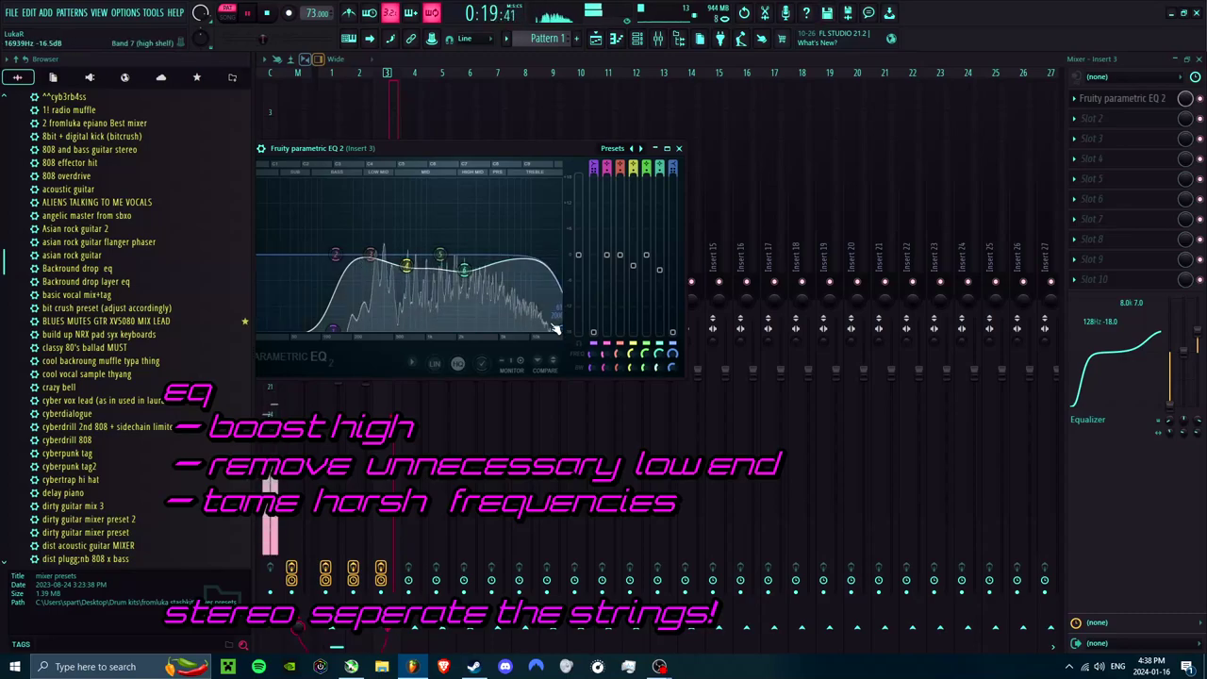
drag(405, 267, 405, 223)
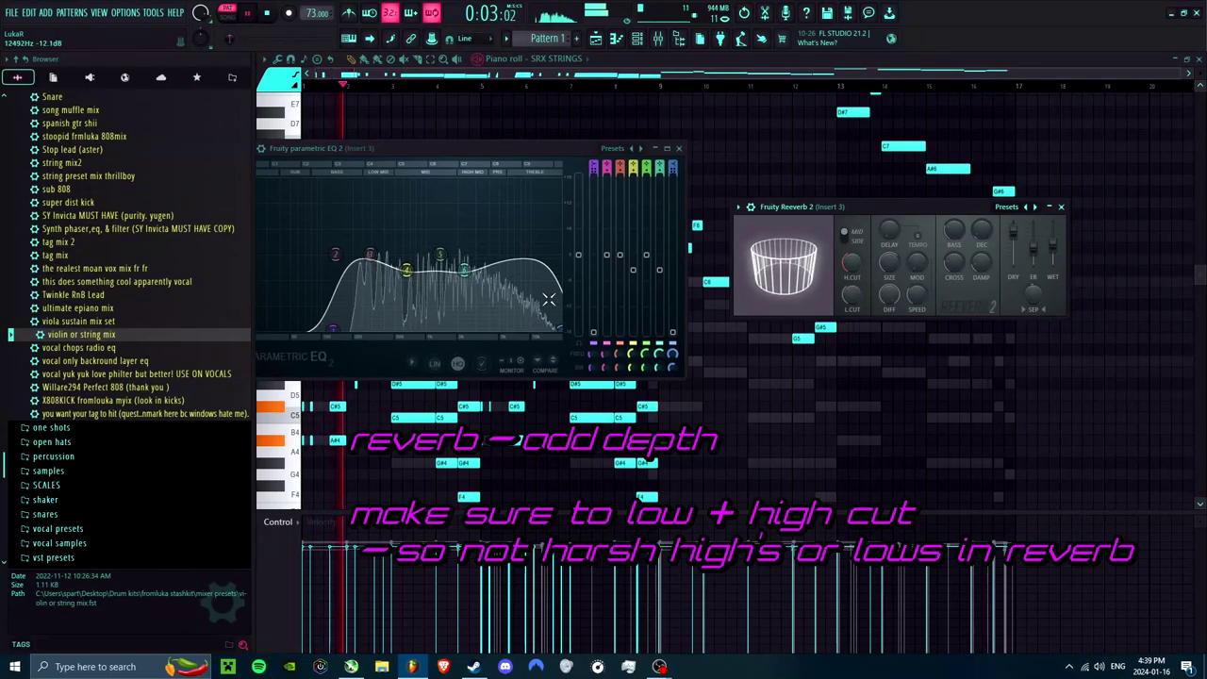
Step: Lower the high cut of Fruity Reeverb 2 on Insert 3
drag(851, 263, 851, 274)
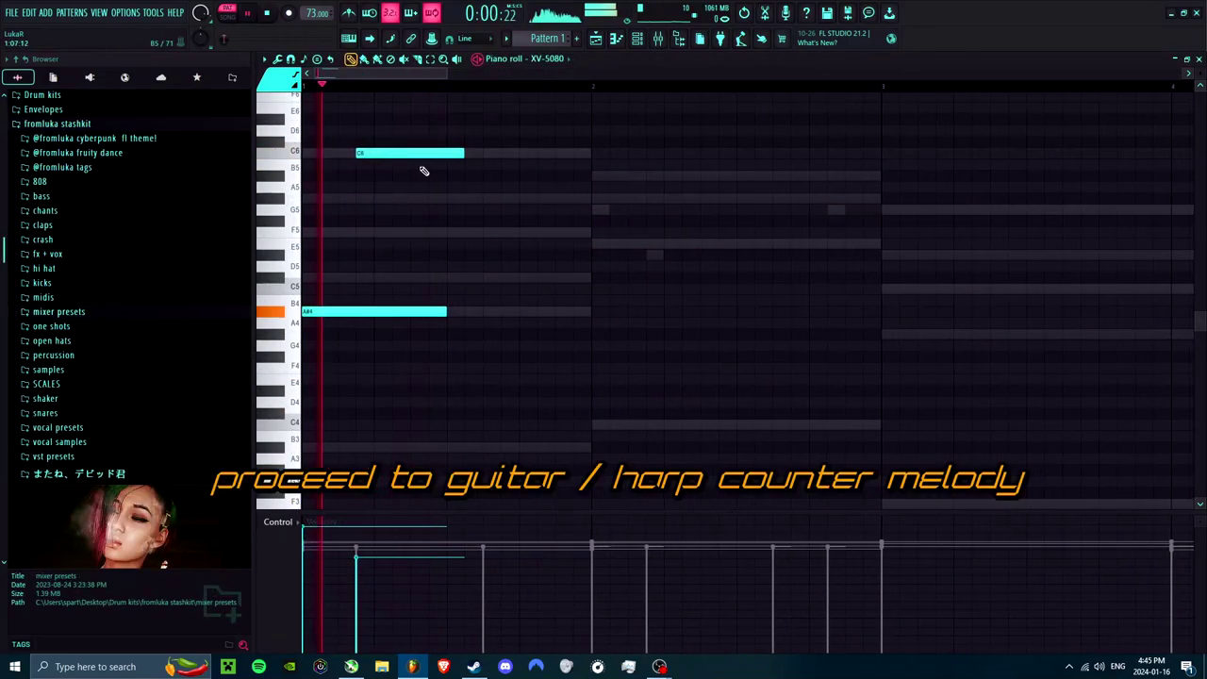
Step: In the XV-5080 pattern, move the C6 note in bar 1 down to G#5 and add an F5 note after its start
drag(413, 158, 410, 197)
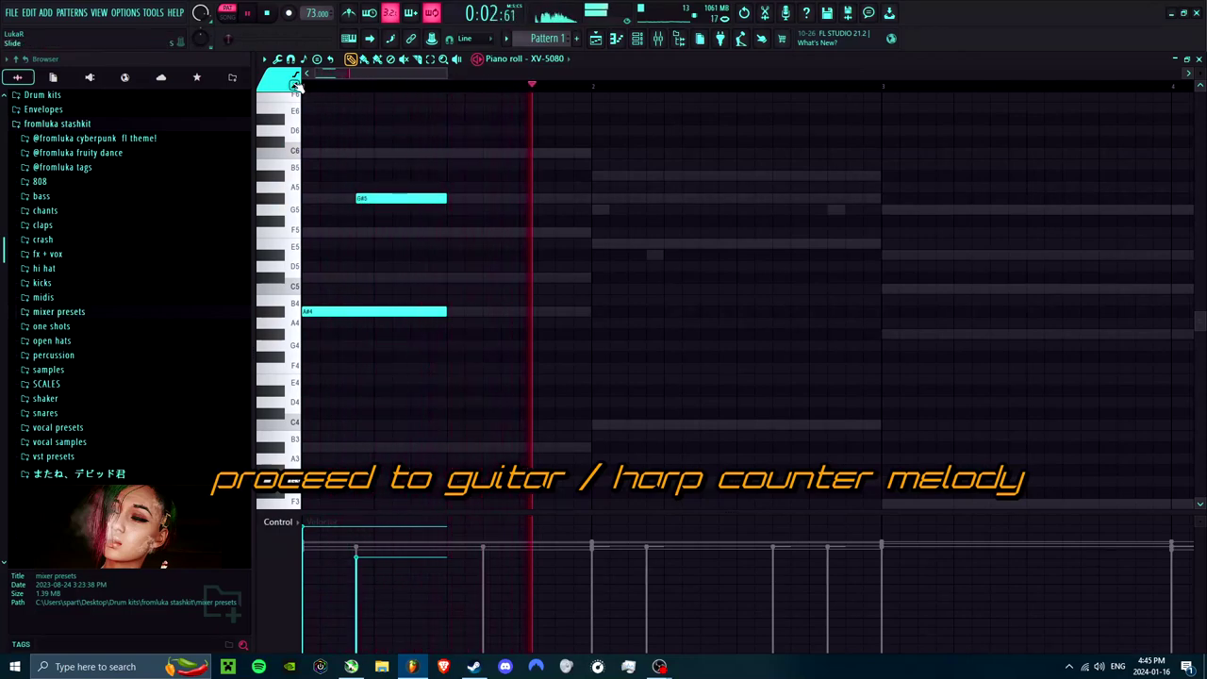
click(411, 233)
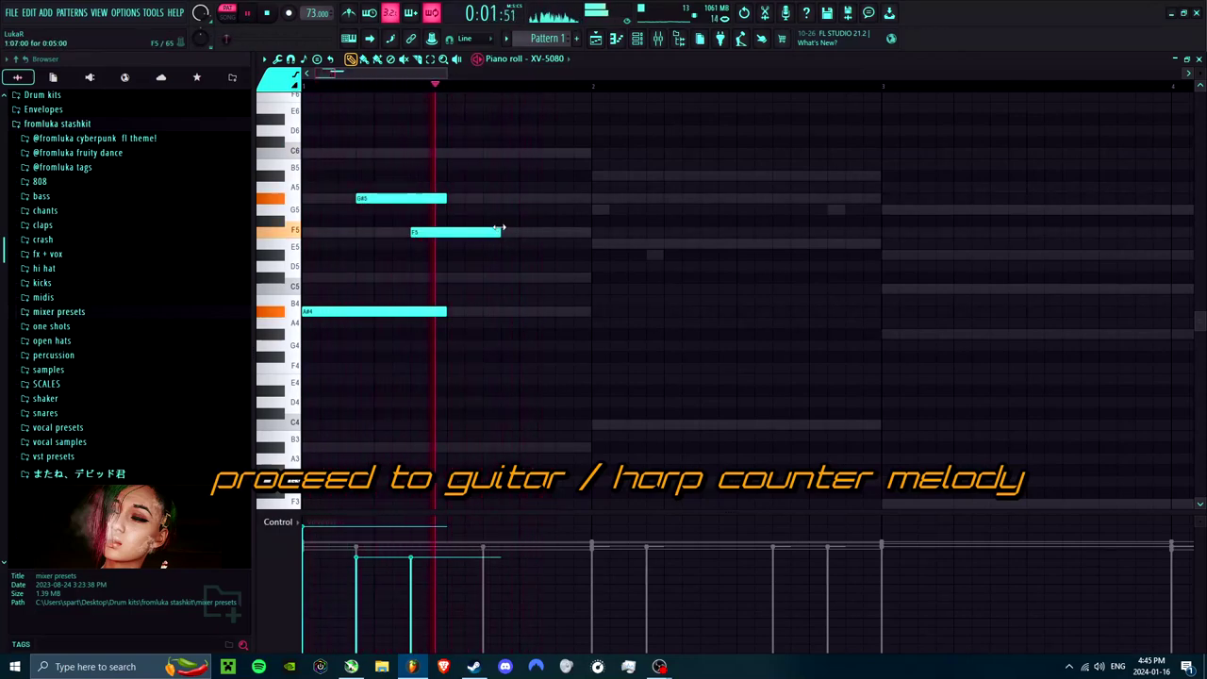
Step: Duplicate the A#4, G#5 and F5 phrase into the second half of bar 1 and raise the copied G#5 to A#5
click(430, 59)
key(ctrl+a)
key(ctrl+b)
click(492, 407)
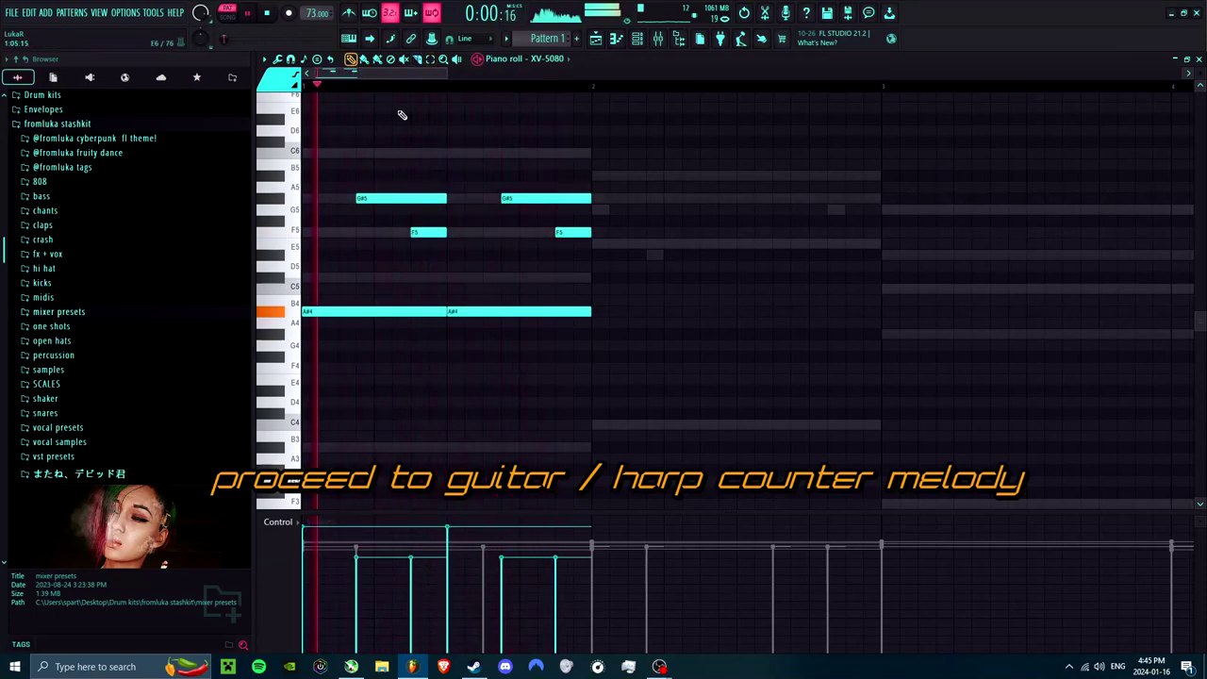
drag(564, 196, 566, 174)
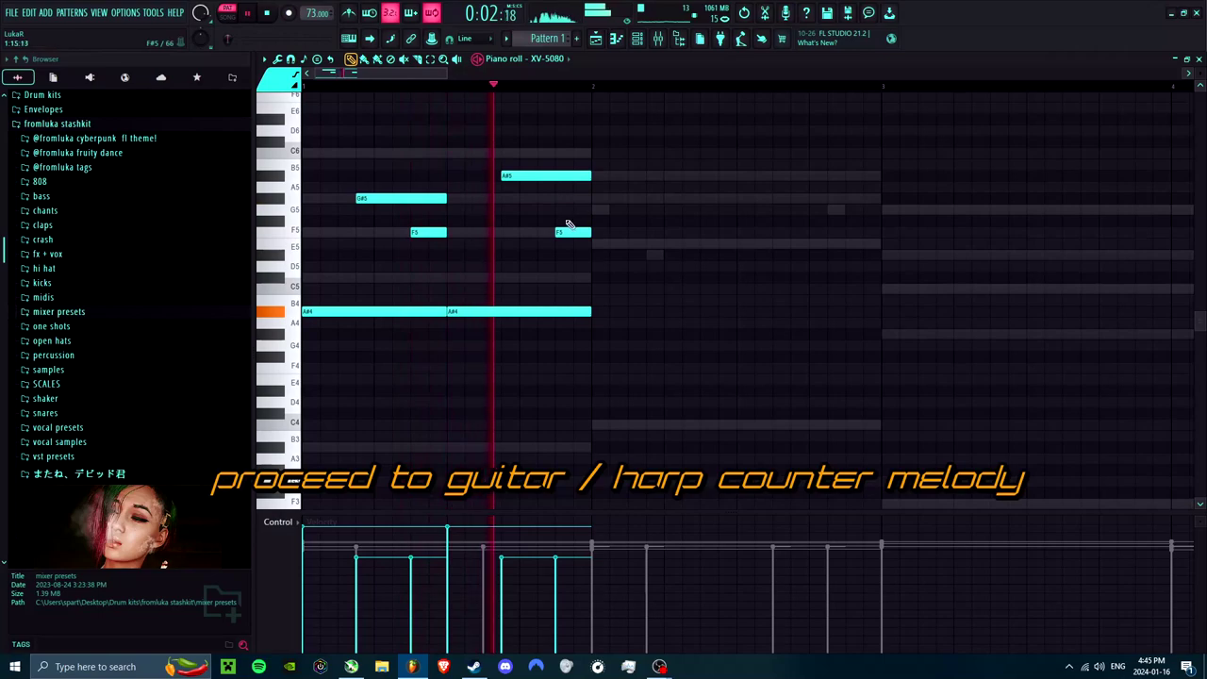
Step: Raise the second F5 note in bar 1 to G5 and duplicate the whole bar 1 phrase into bar 2
drag(569, 222, 565, 197)
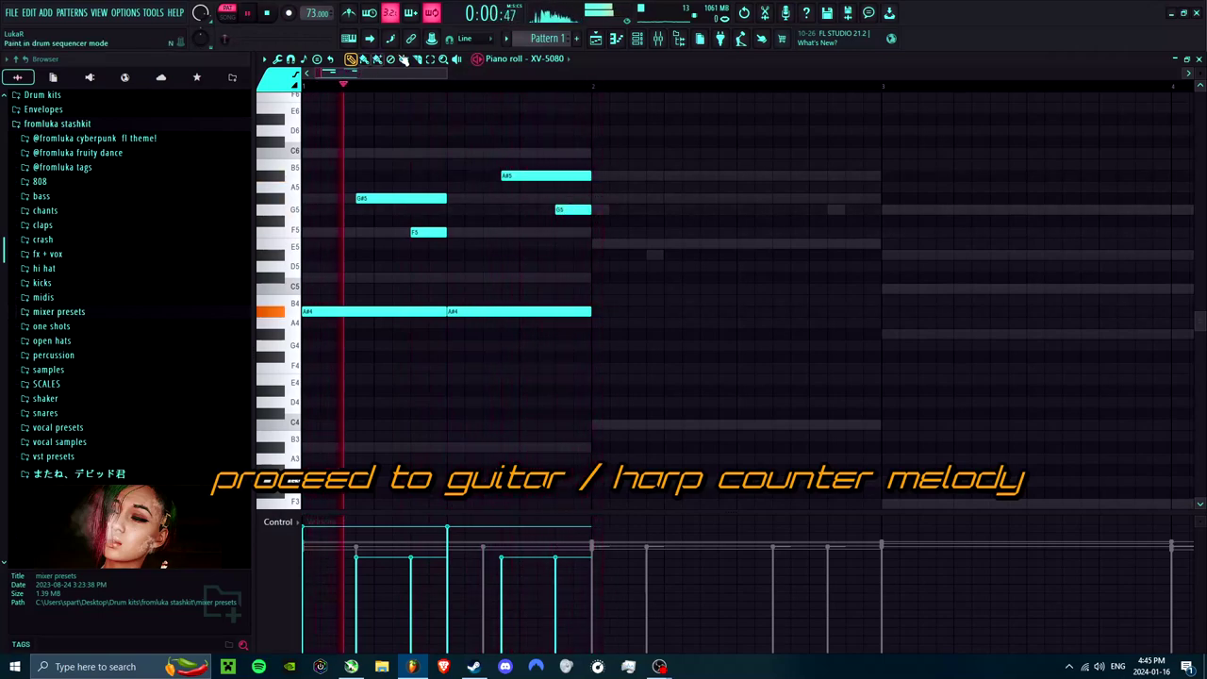
drag(633, 439, 611, 375)
key(ctrl+a)
key(ctrl+b)
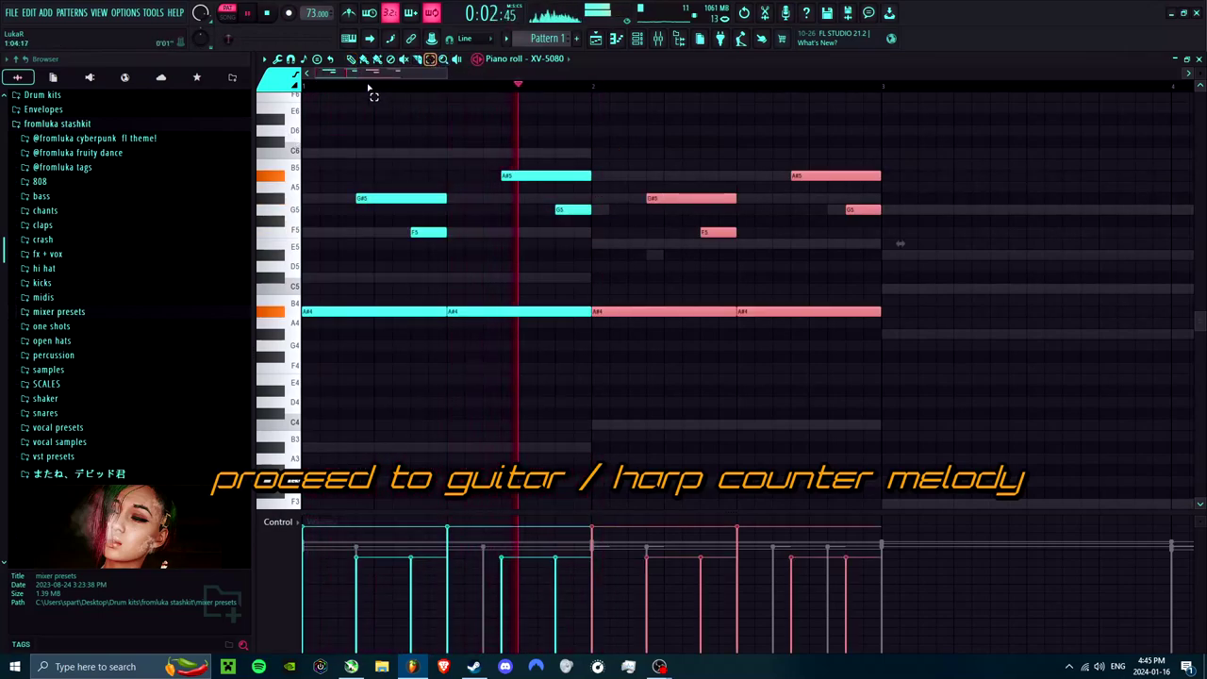
Step: Transpose the copied bar 2 phrase up two semitones so its root notes sit on C5
drag(630, 311, 634, 269)
key(Down)
key(space)
key(ctrl+d)
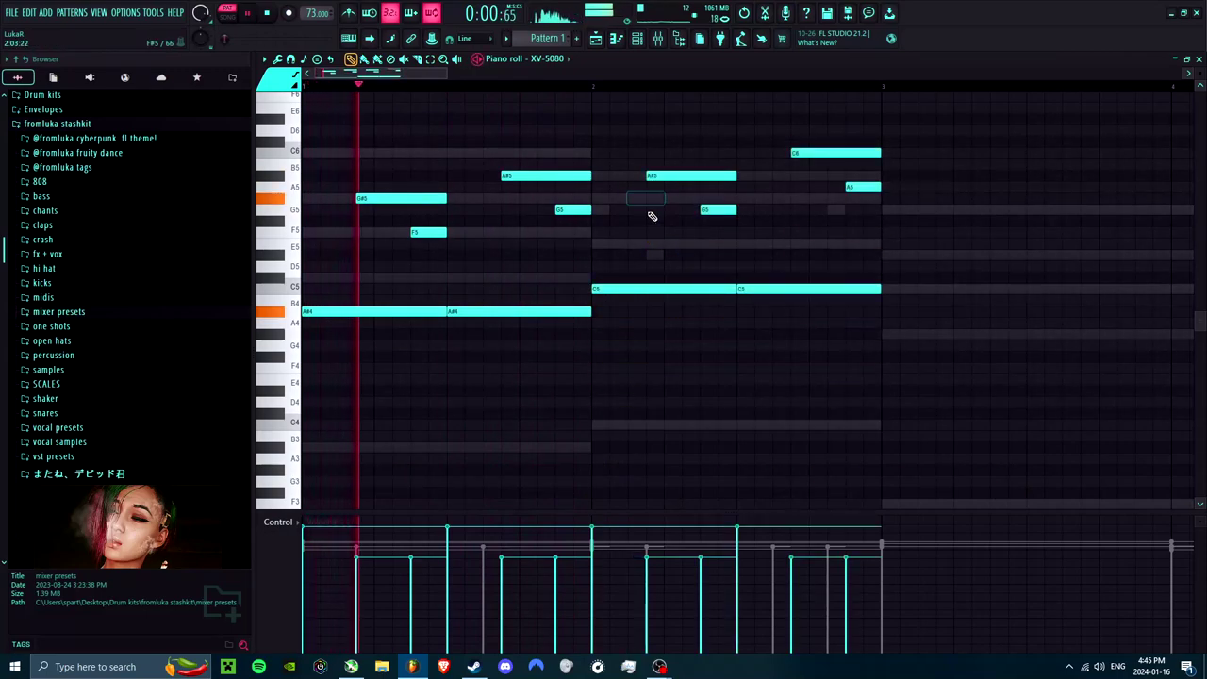
Step: Reshape the upper notes of bar 2 to C6 and A#5 in the first half and C#6 and C6 in the second
drag(715, 209, 718, 174)
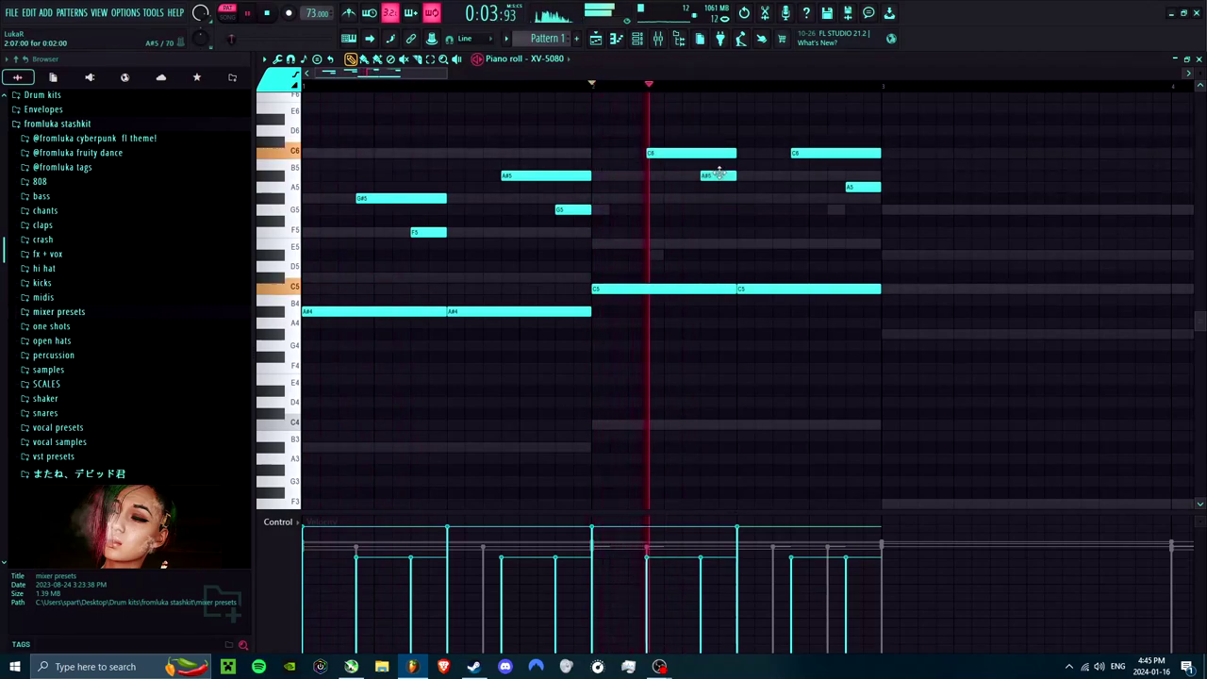
drag(821, 152, 821, 141)
drag(862, 187, 863, 176)
scroll(619, 277, down, 6)
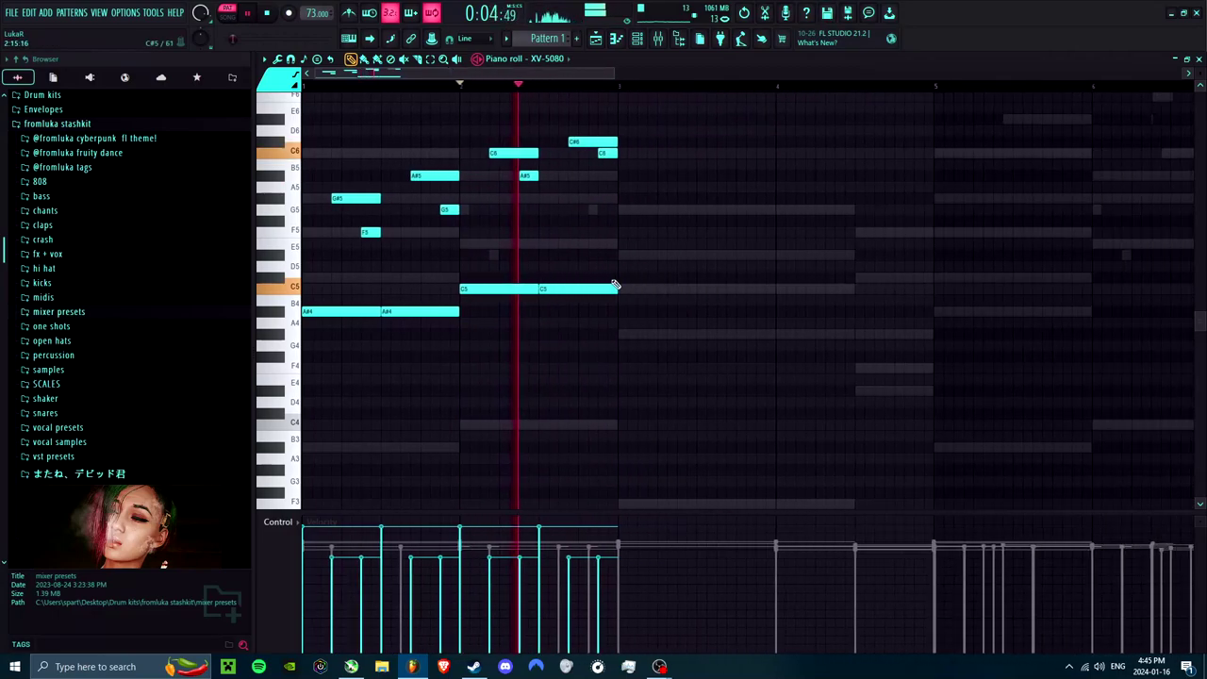
right_click(526, 288)
scroll(692, 242, up, 4)
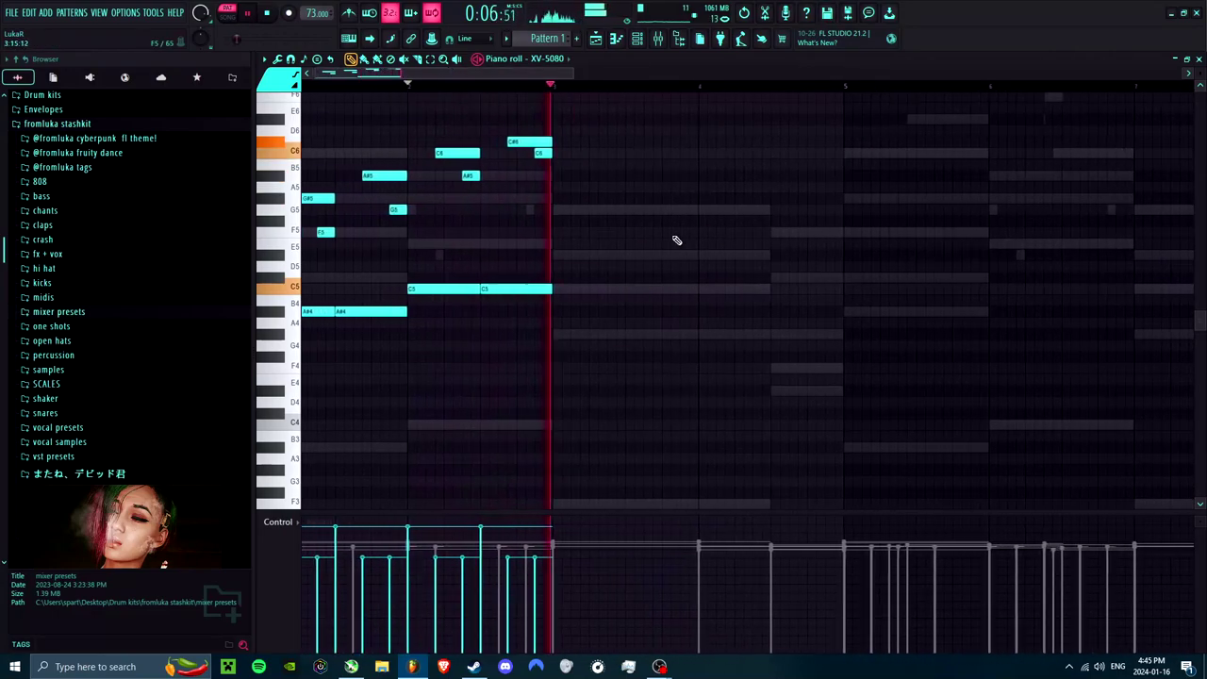
Step: Duplicate bars 1 and 2 into bars 3 and 4, and lower the copied A#4 root in bar 3 to G#4
key(ctrl+a)
key(ctrl+b)
key(ctrl+d)
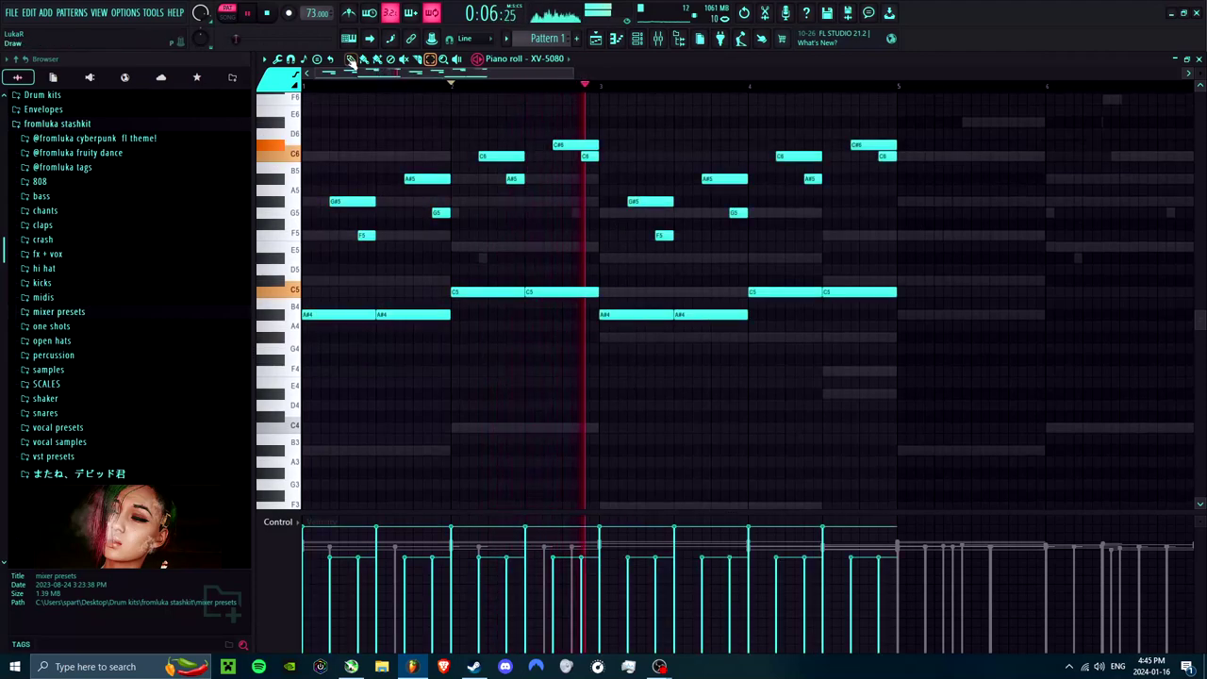
scroll(654, 237, right, 2)
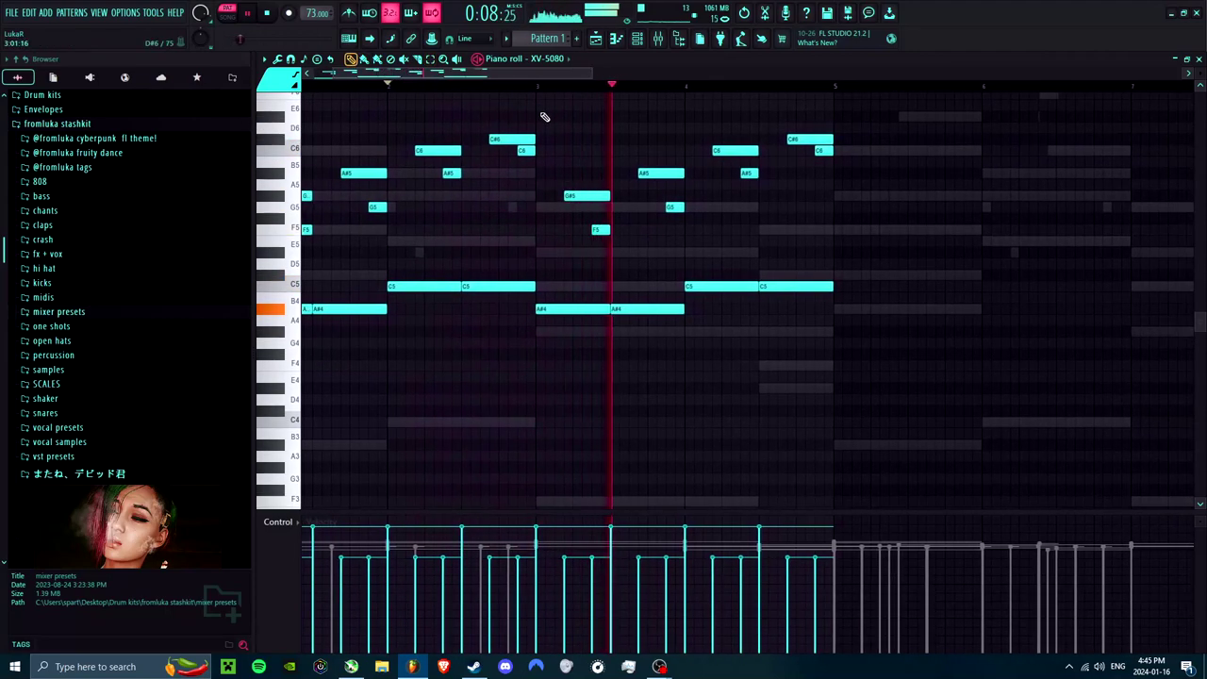
drag(577, 310, 614, 336)
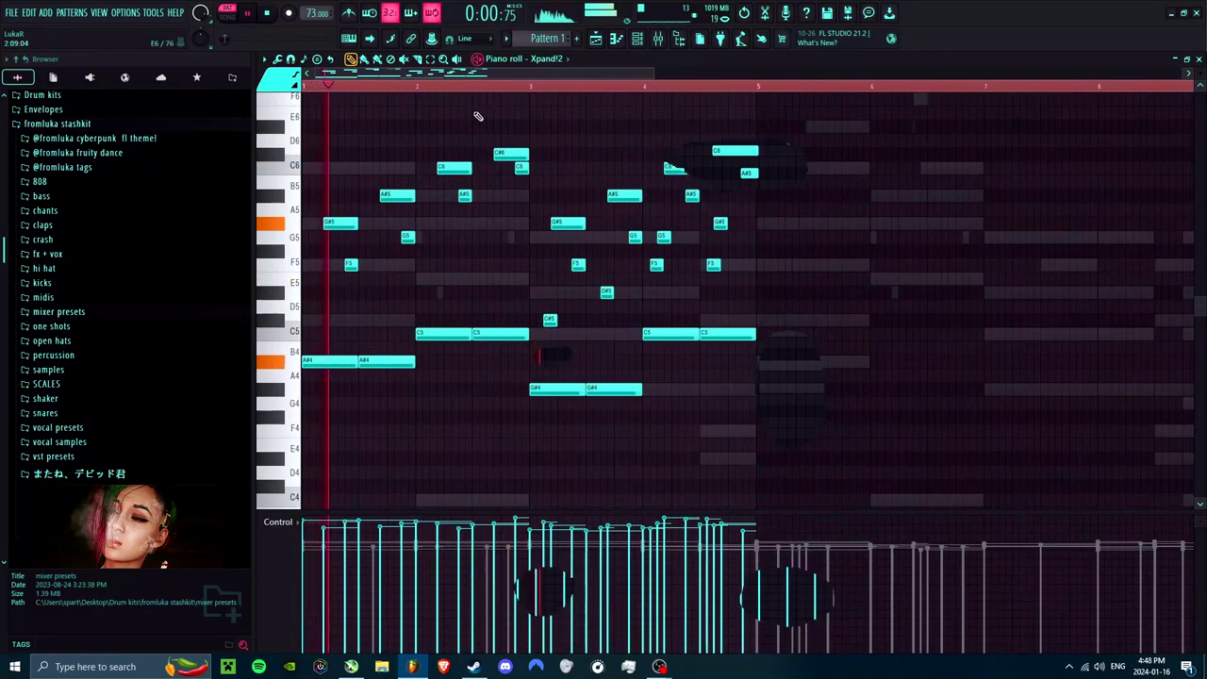
Step: Add short E5 and G5 notes to the first half of bar 2 and short G5 and A#5 notes to its second half
click(433, 278)
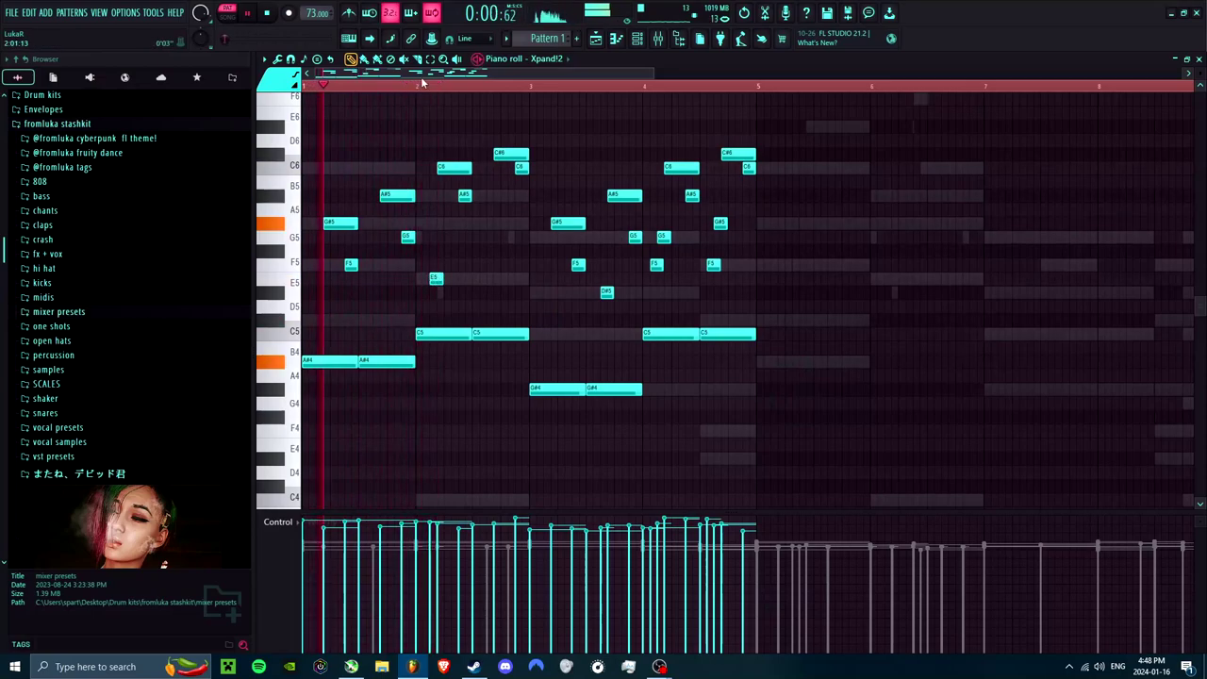
scroll(438, 279, up, 3)
drag(475, 281, 453, 277)
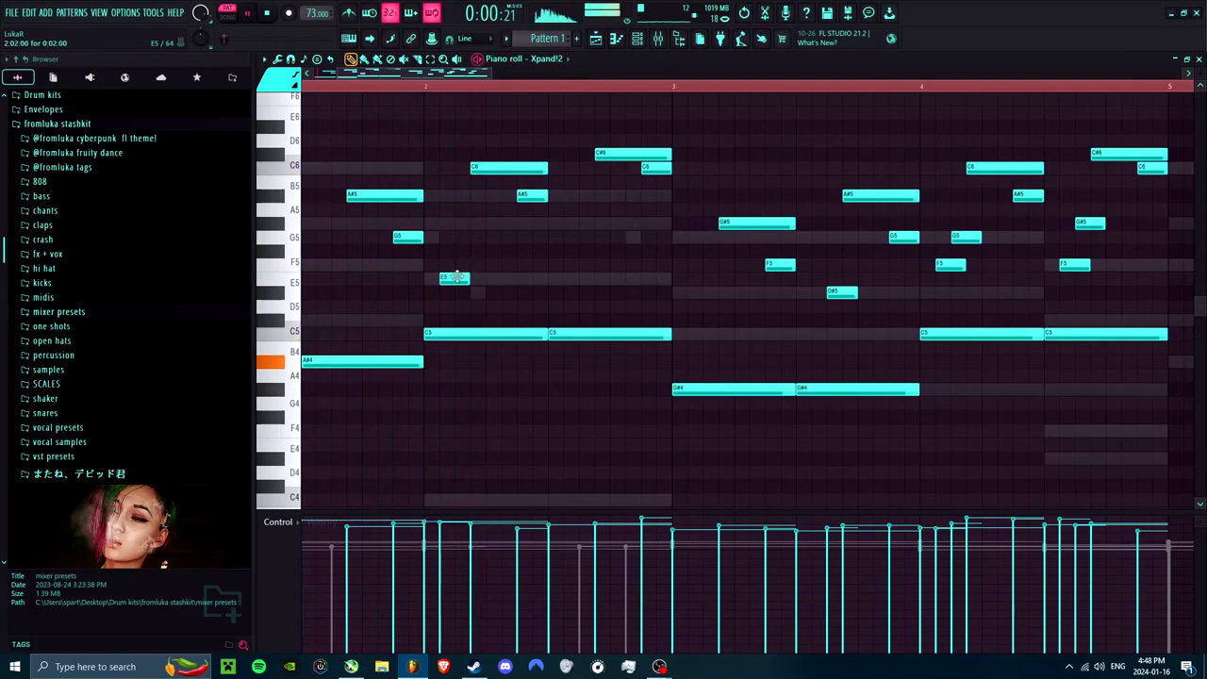
scroll(455, 279, down, 1)
click(467, 251)
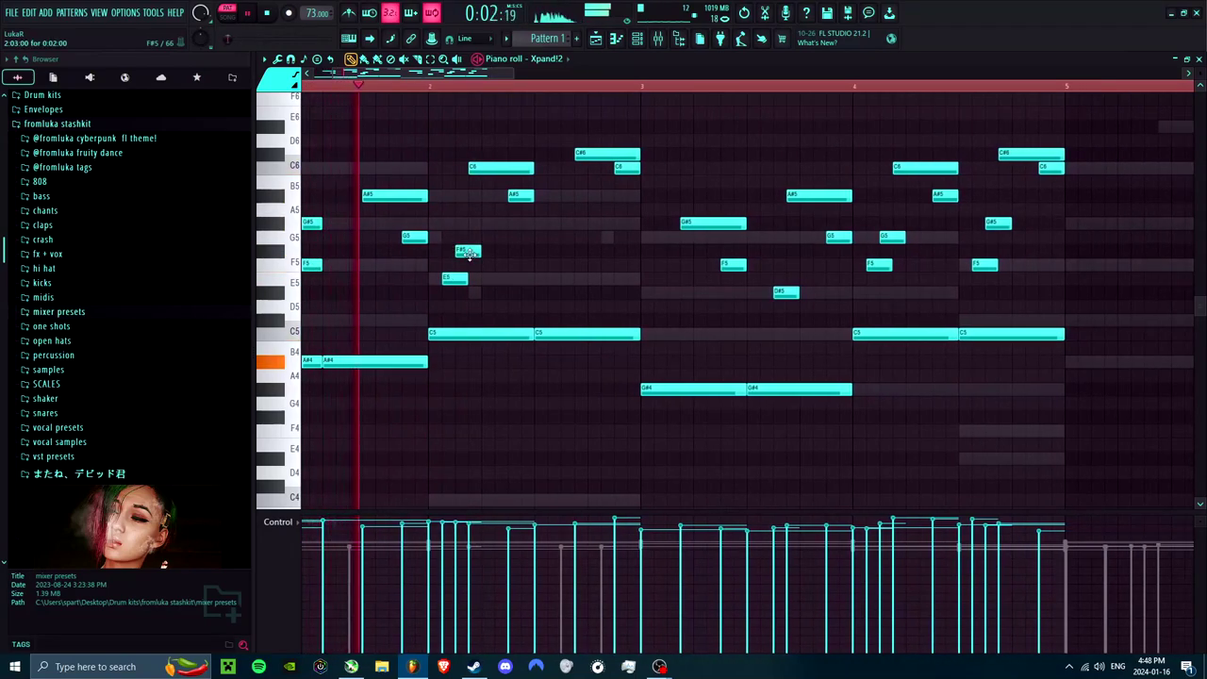
drag(467, 250, 469, 237)
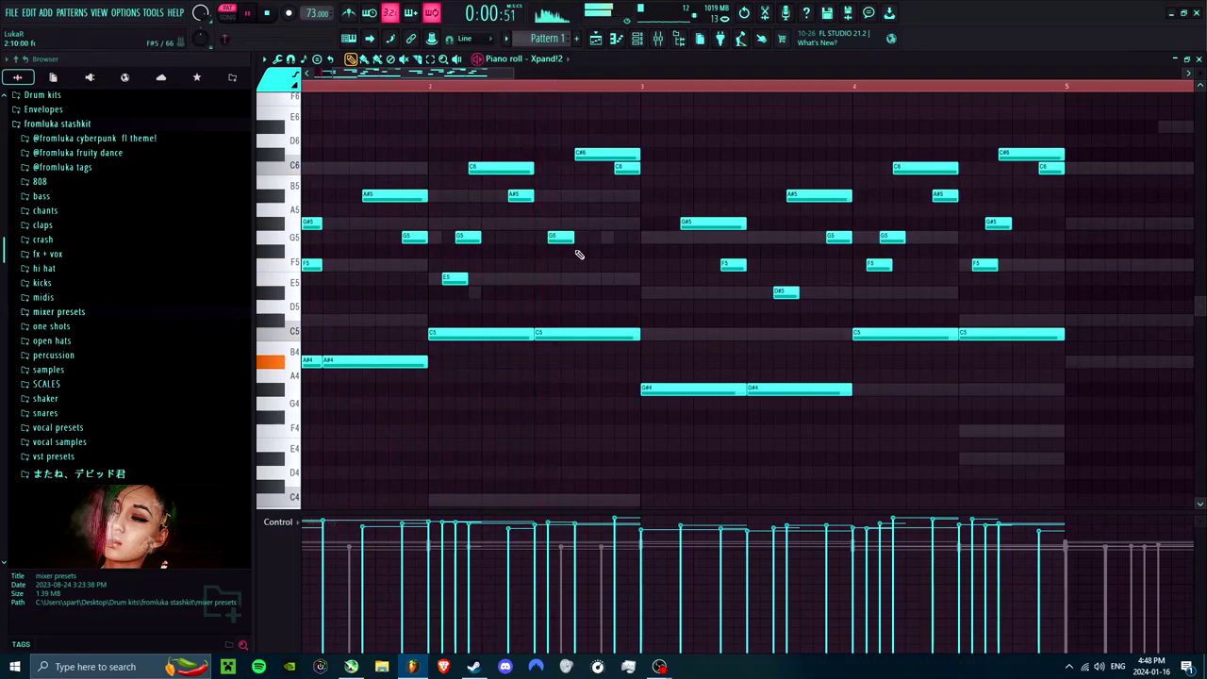
click(538, 89)
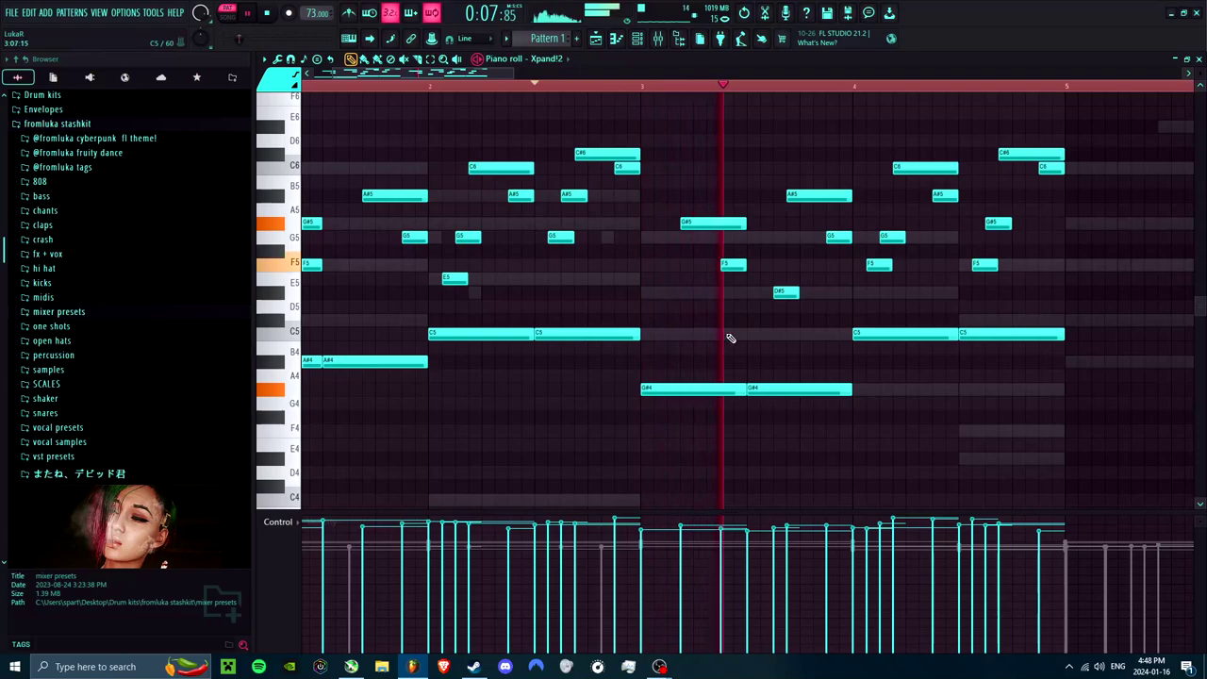
Step: Lower the short F5 and G#5 notes in the second half of bar 4 to D#5 and F5
scroll(727, 331, down, 3)
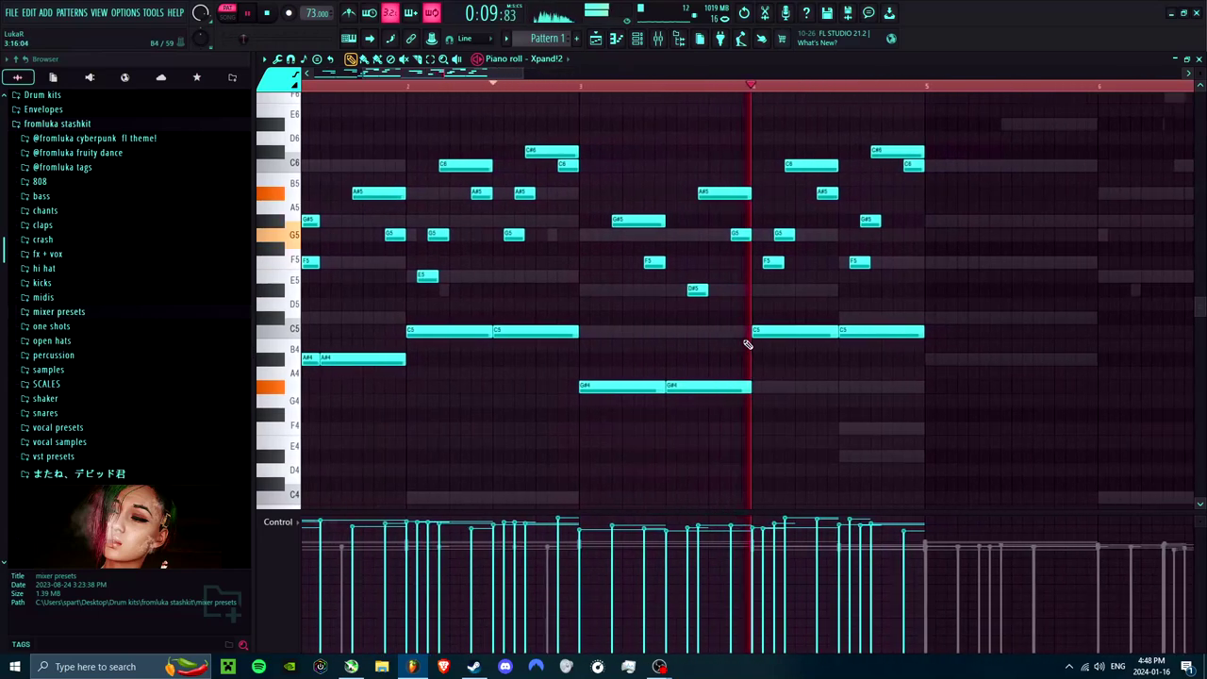
scroll(747, 341, up, 3)
scroll(1045, 284, left, 2)
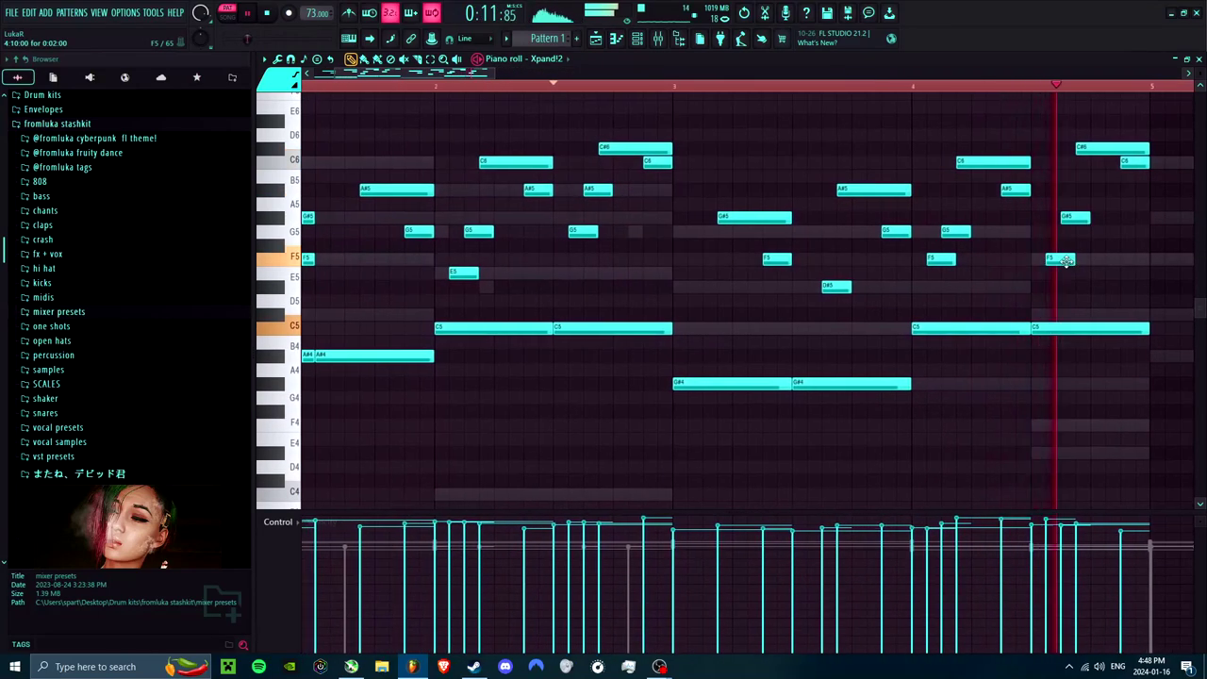
drag(1051, 259, 1051, 285)
key(space)
click(912, 85)
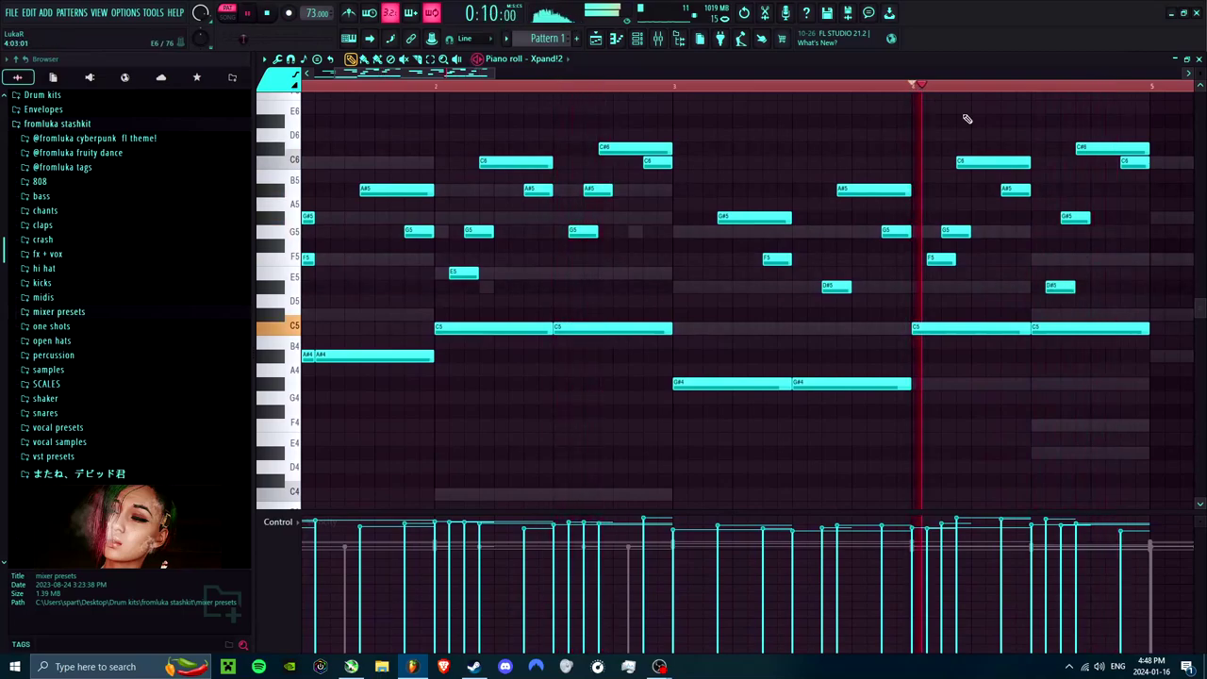
drag(1075, 231, 1080, 258)
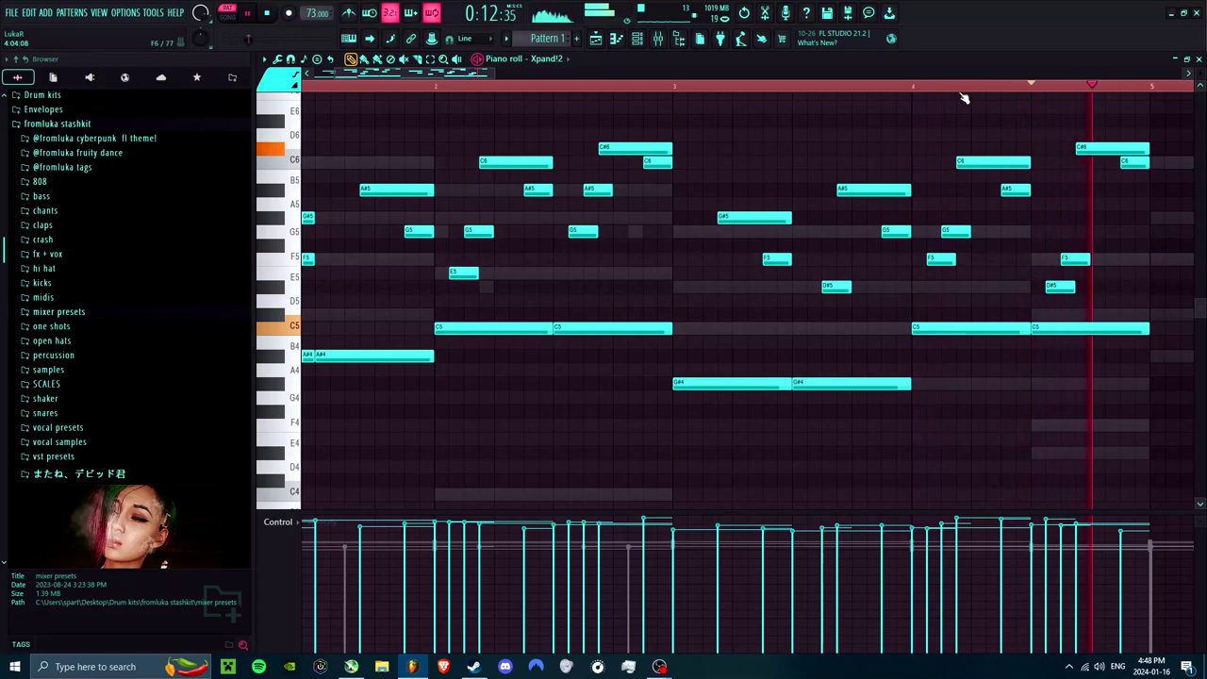
Step: Raise the short F5 note in the second half of bar 4 to G5
scroll(797, 256, right, 2)
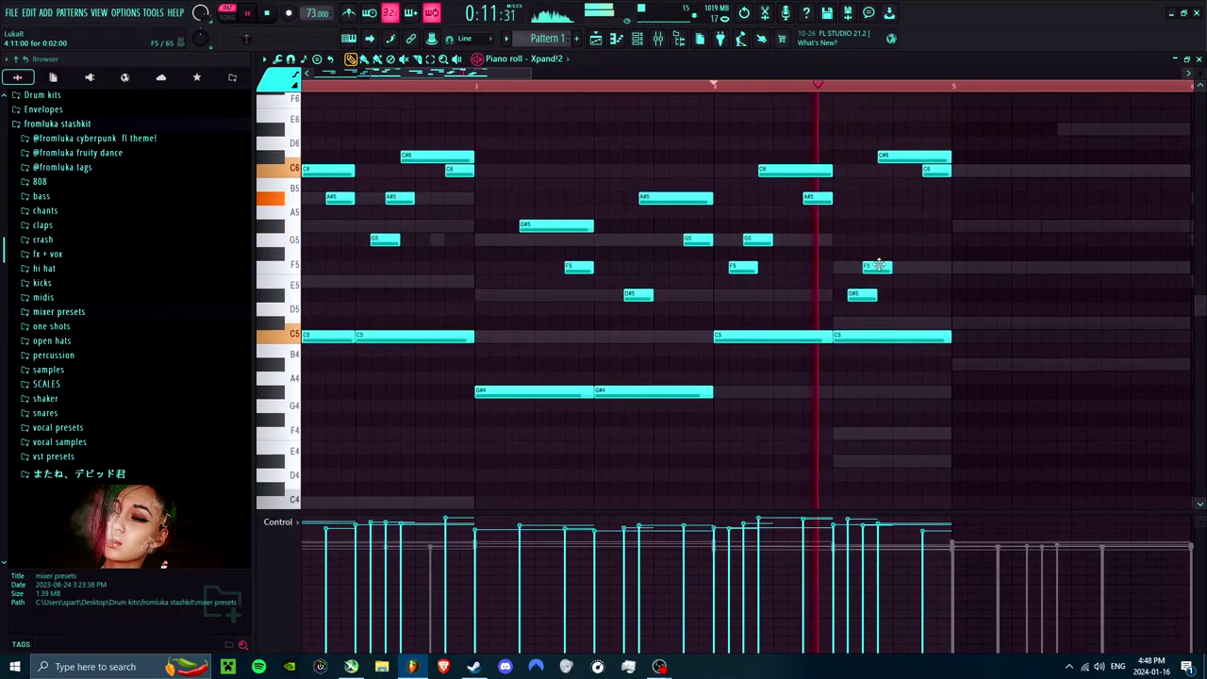
key(space)
drag(877, 265, 878, 235)
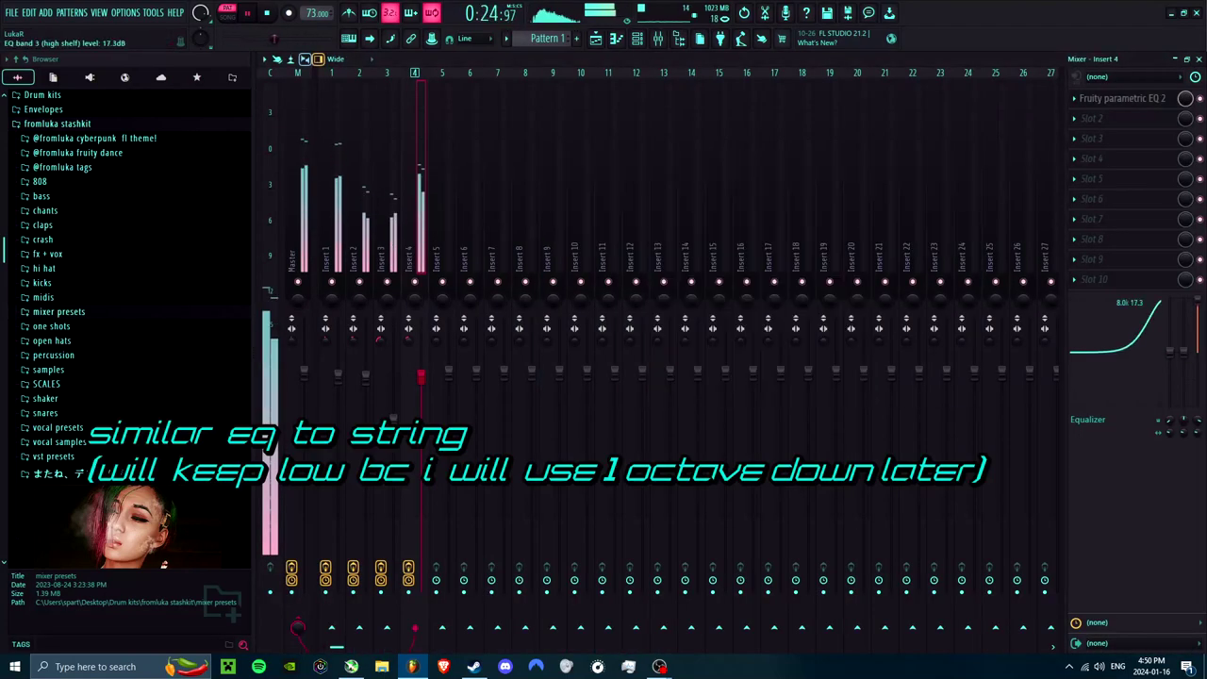
Step: Adjust the Fruity parametric EQ 2 on Insert 4 for the counter melody
drag(897, 368, 896, 349)
drag(701, 275, 701, 287)
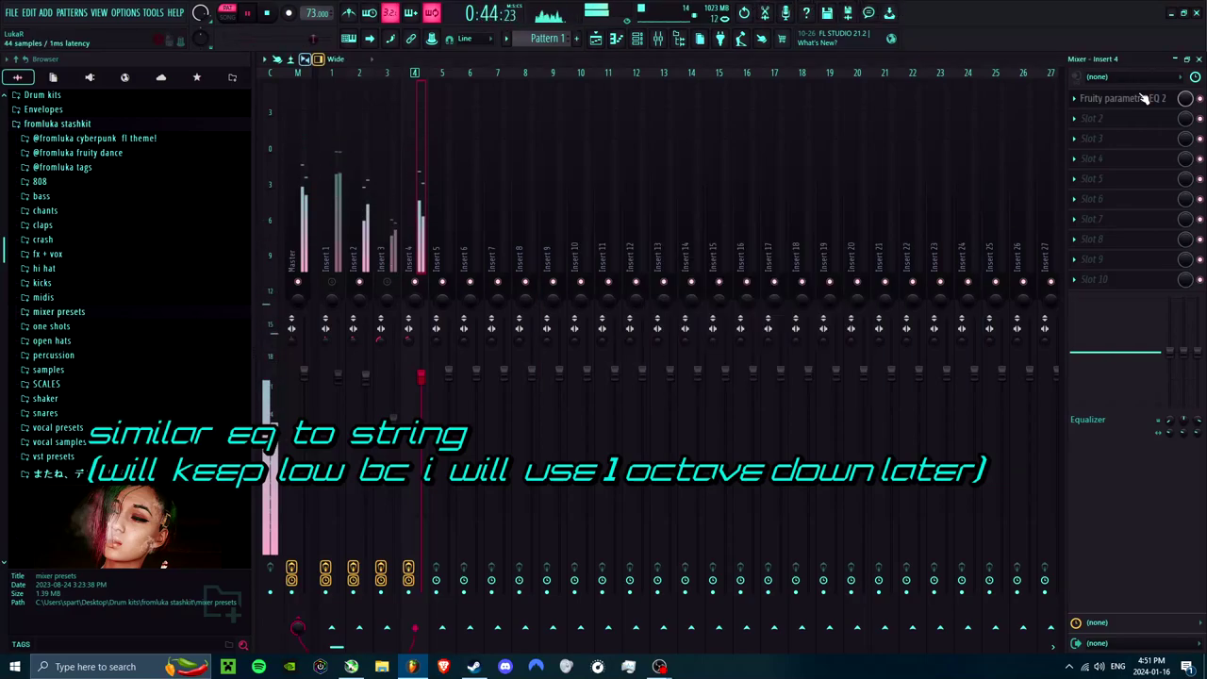
drag(973, 370, 963, 387)
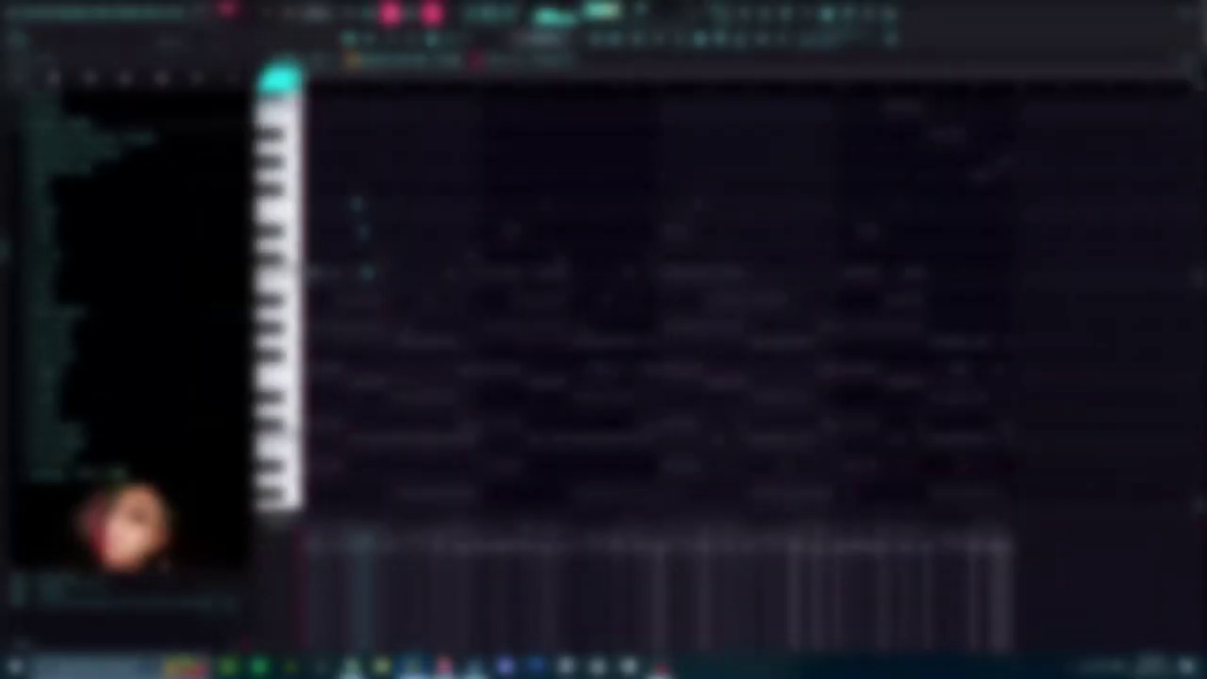
Step: Delete the F6 and D#6 bell notes from bar 2 of the Xpand!2 #2 pattern
scroll(322, 230, up, 5)
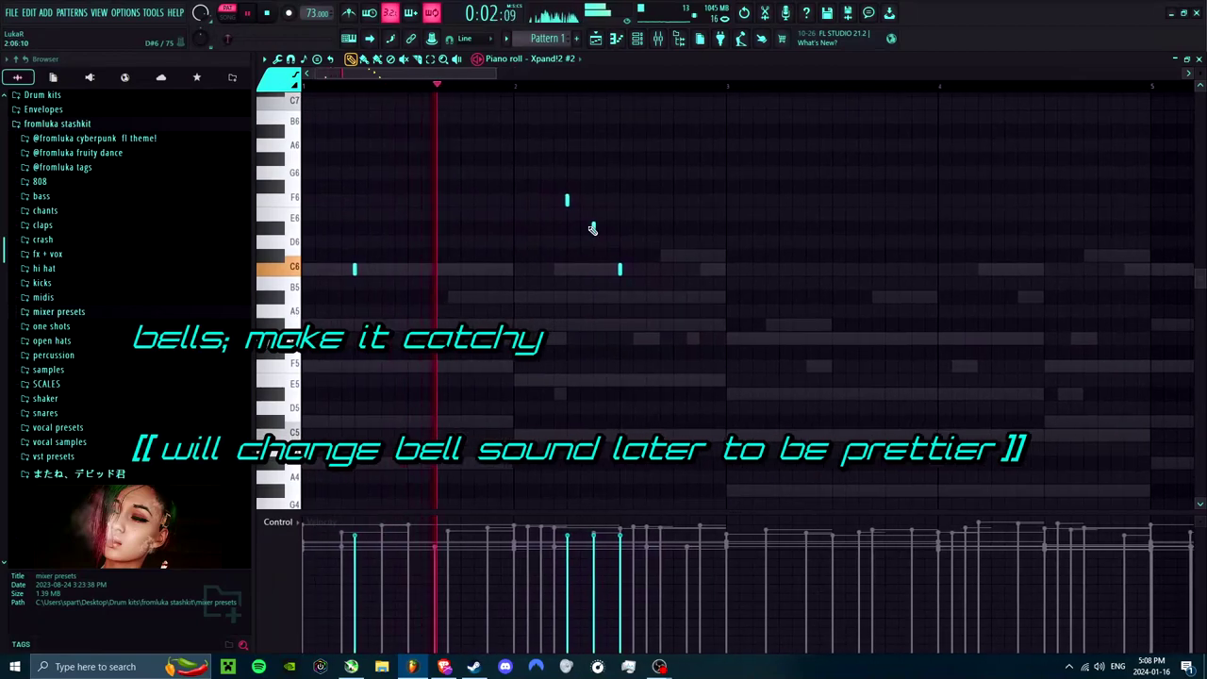
right_click(567, 201)
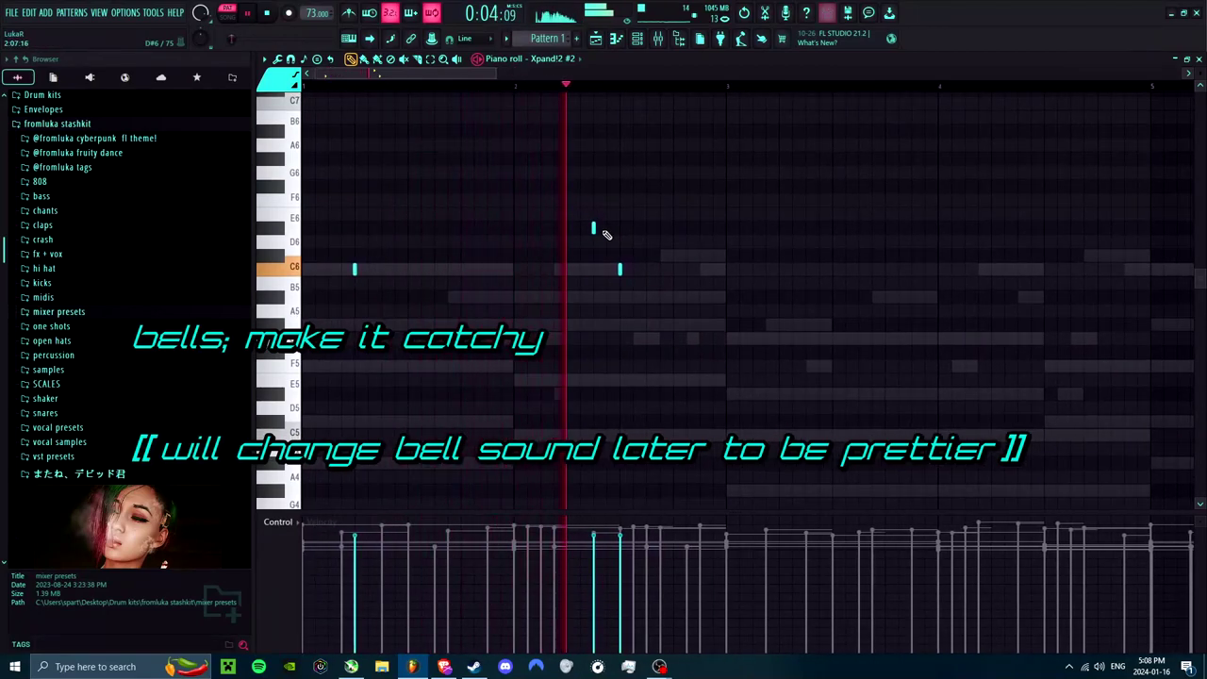
right_click(593, 227)
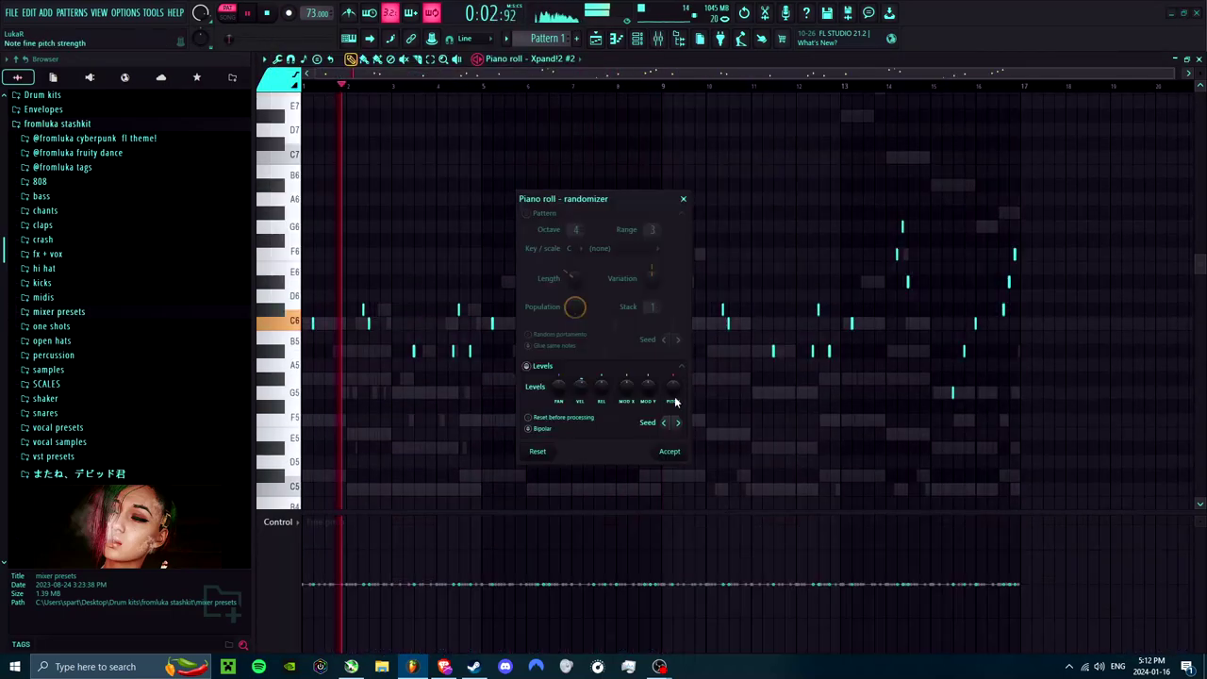
Step: Apply the randomized levels to the bell notes and bring up the mixer
click(669, 451)
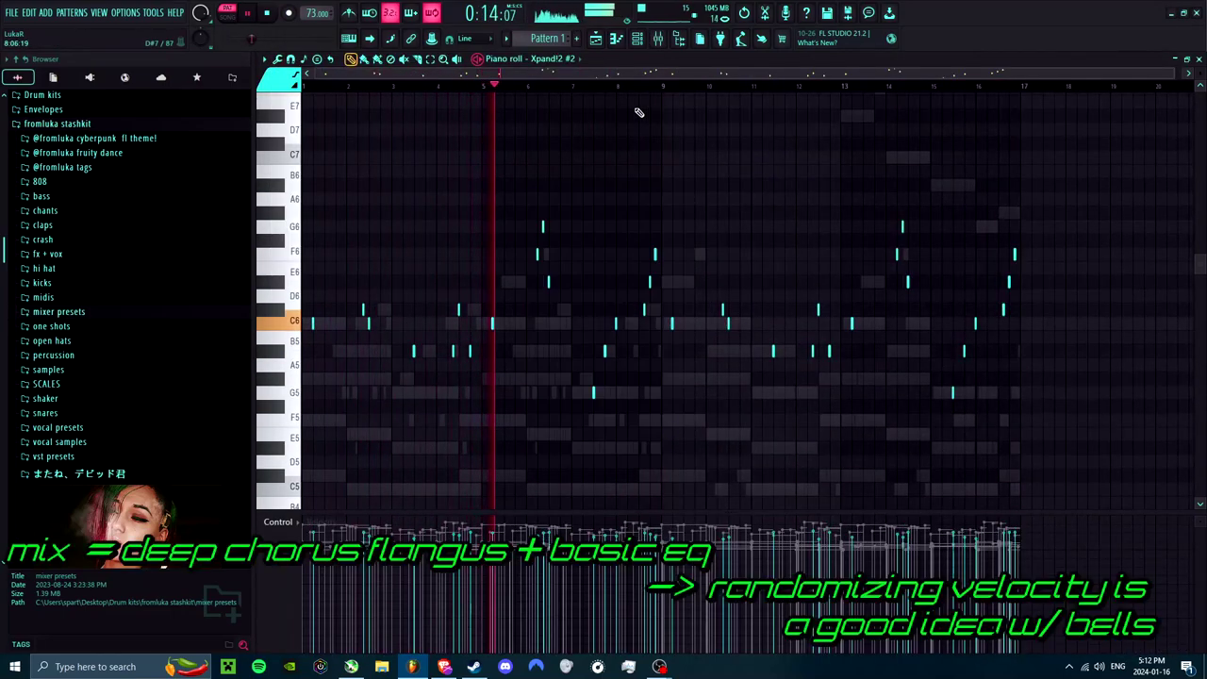
click(665, 41)
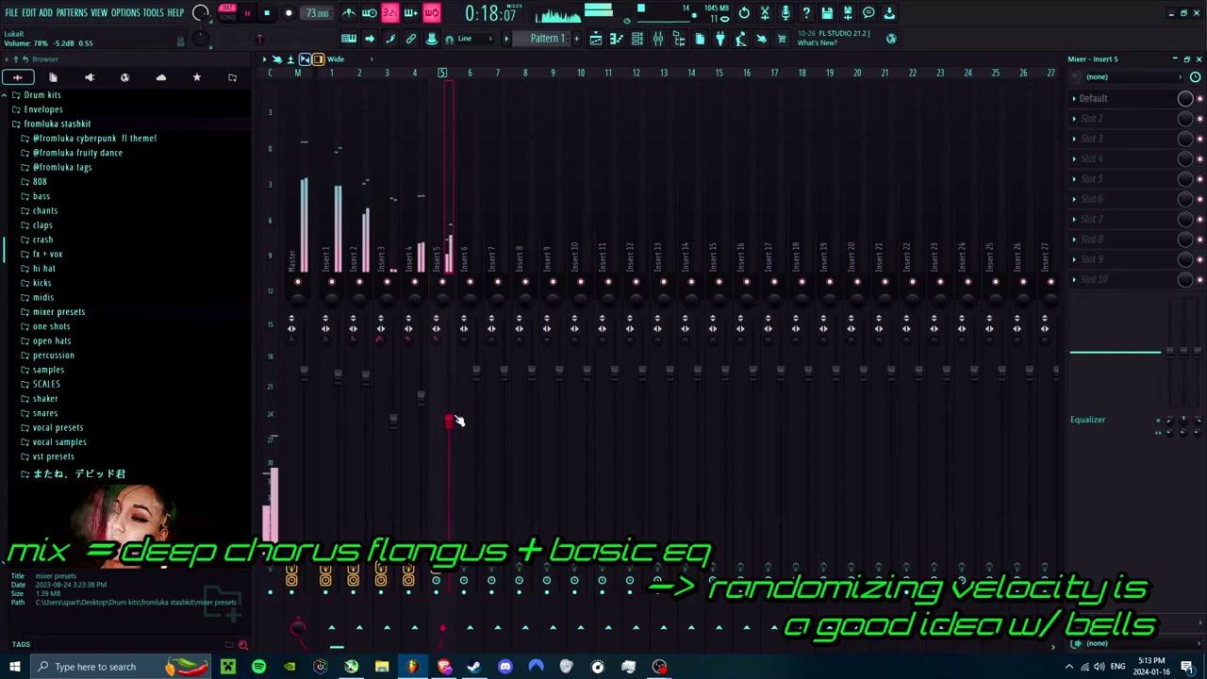
Step: Add Fruity parametric EQ 2 to slot 2 of Insert 5, cutting lows with band 1 around 191 Hz and moving band 6 up into the treble
click(1093, 118)
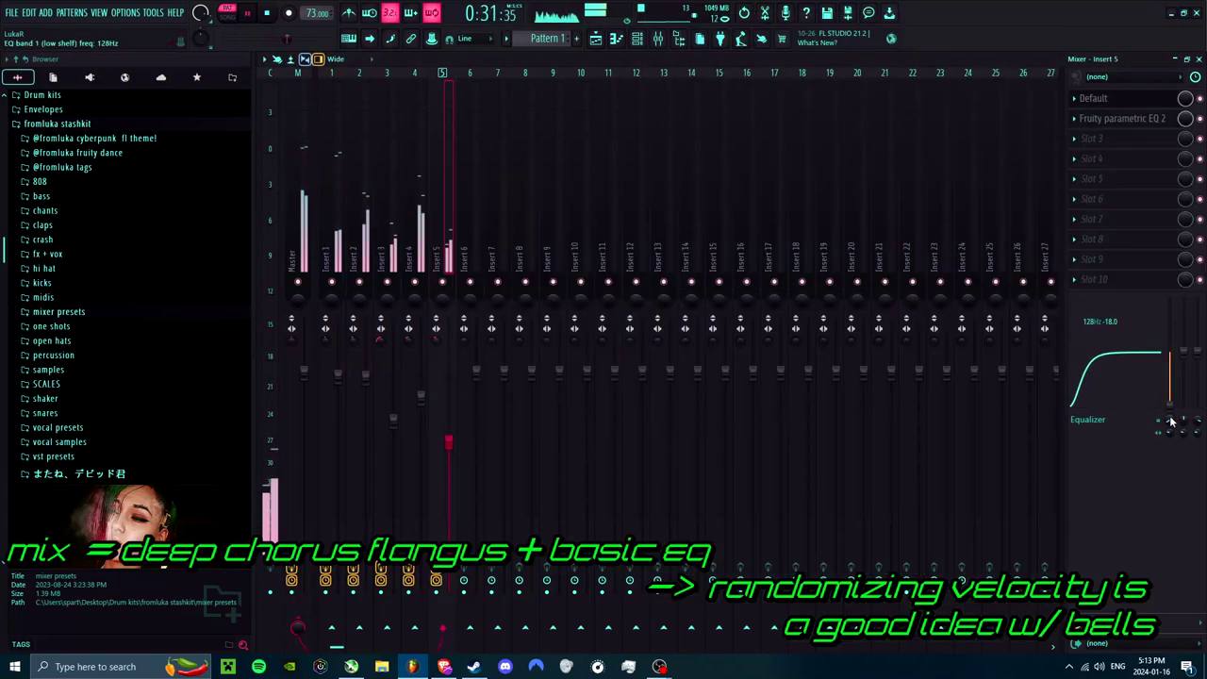
click(1122, 118)
drag(439, 386, 453, 388)
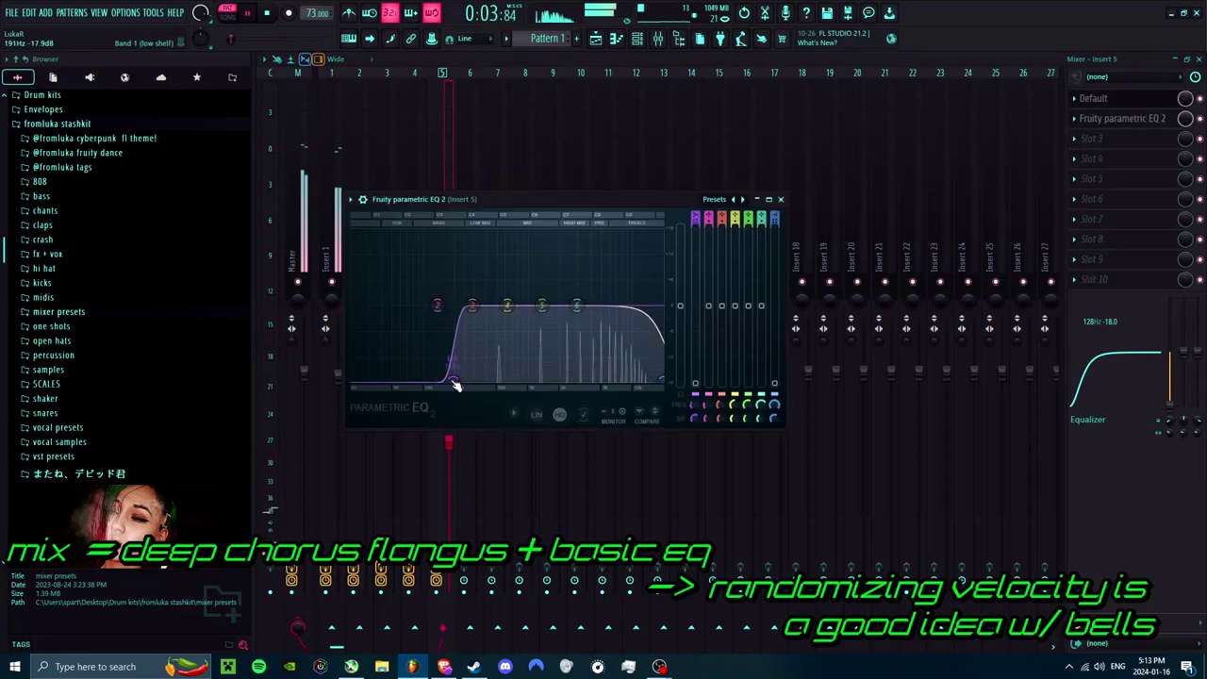
drag(576, 304, 622, 277)
click(779, 199)
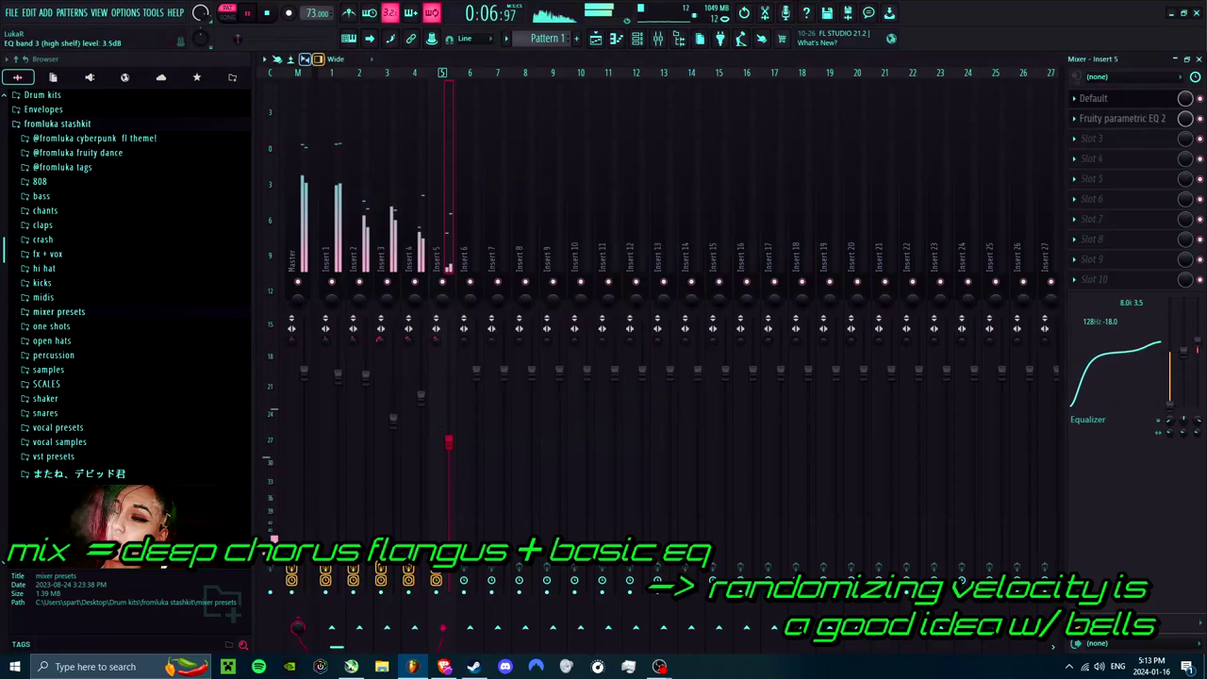
Step: Flatten band 6 on Insert 5's parametric EQ and shape a shallow band 5 dip around 1785 Hz with 34% bandwidth
click(1121, 120)
drag(622, 300, 620, 305)
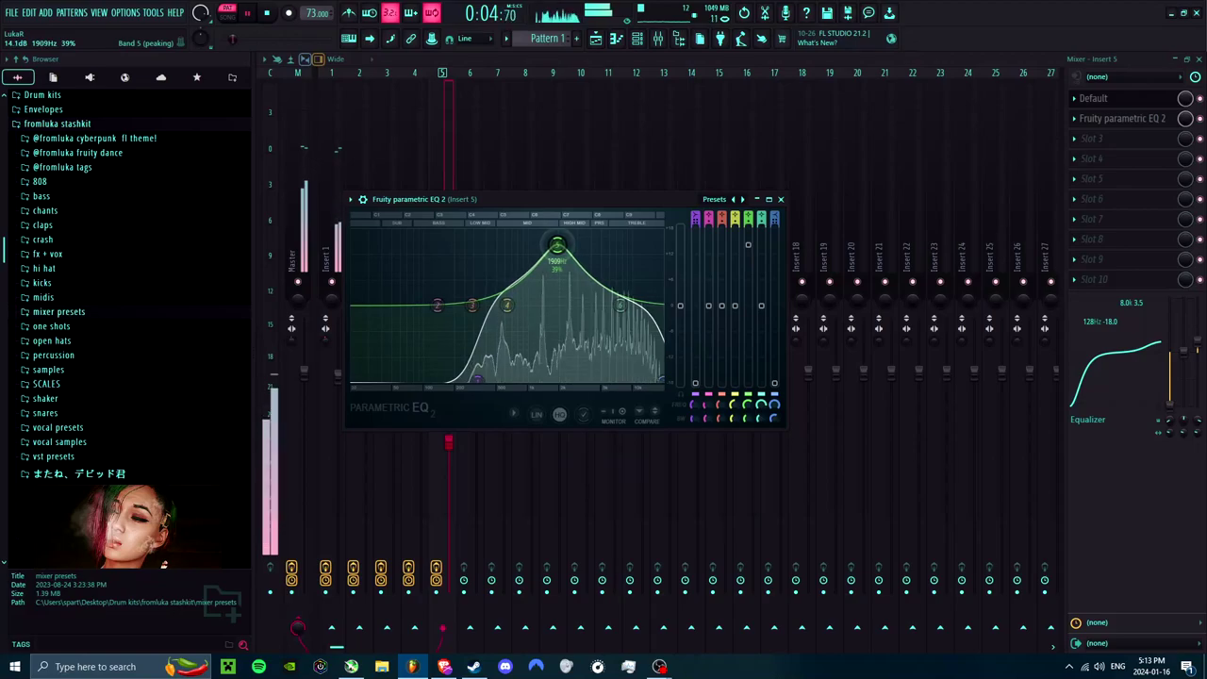
drag(557, 246, 554, 318)
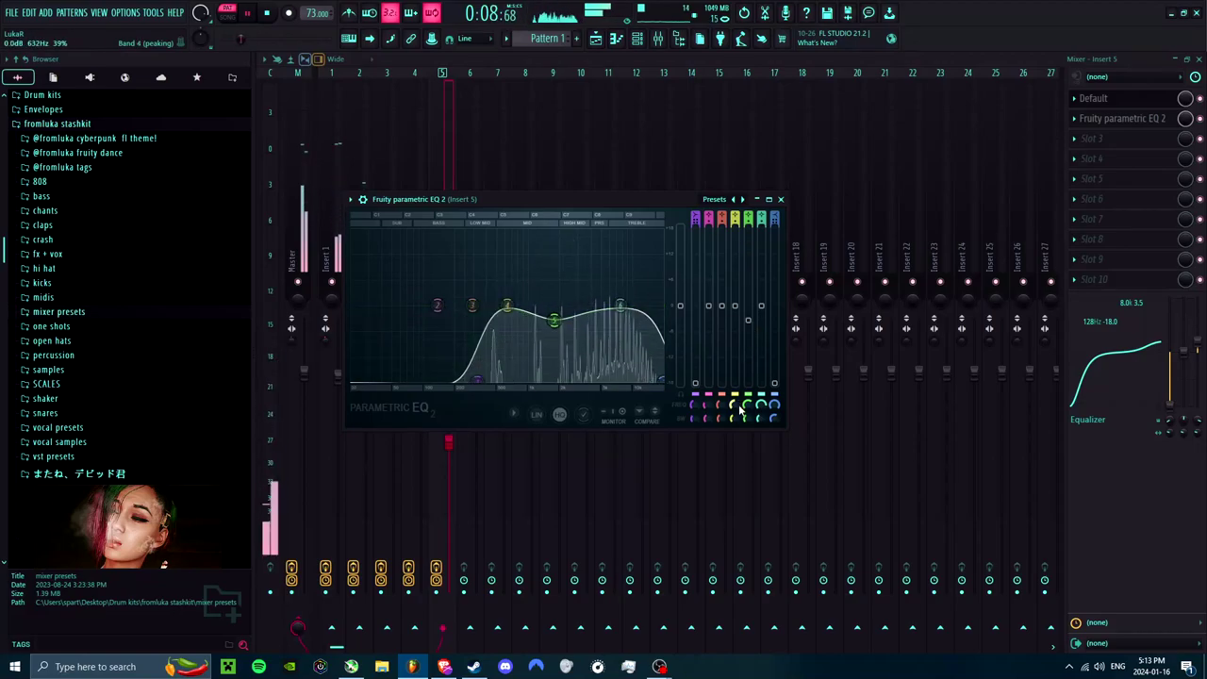
drag(747, 420, 748, 430)
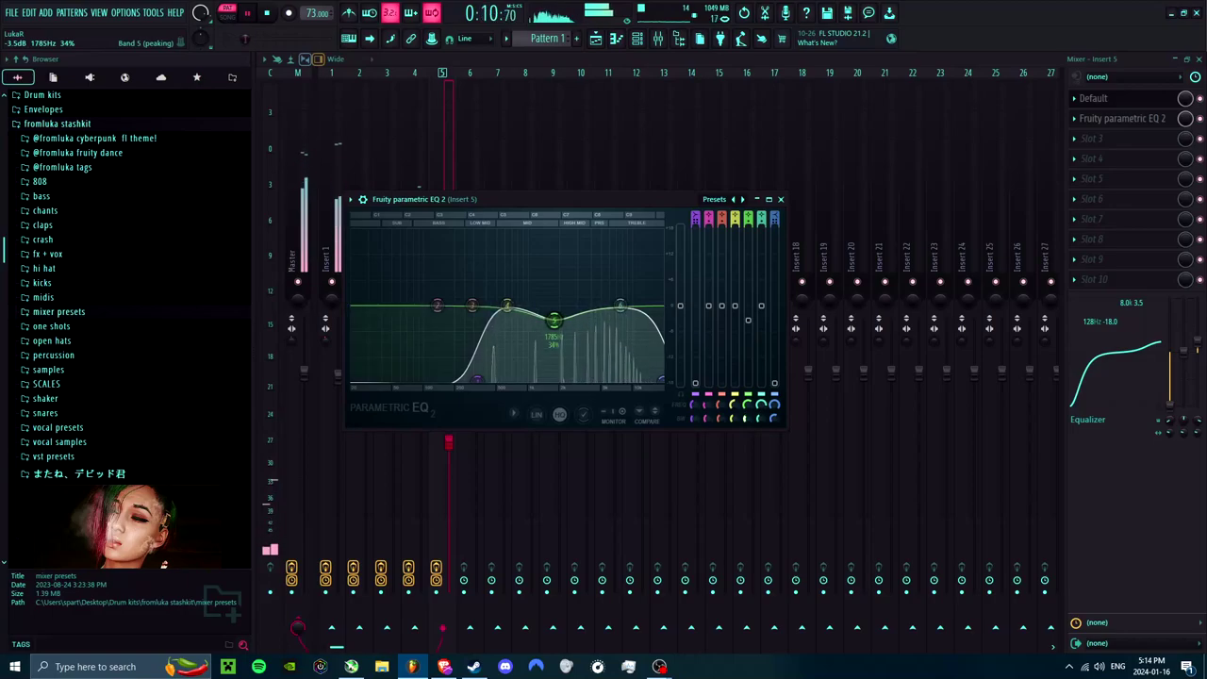
drag(747, 320, 754, 310)
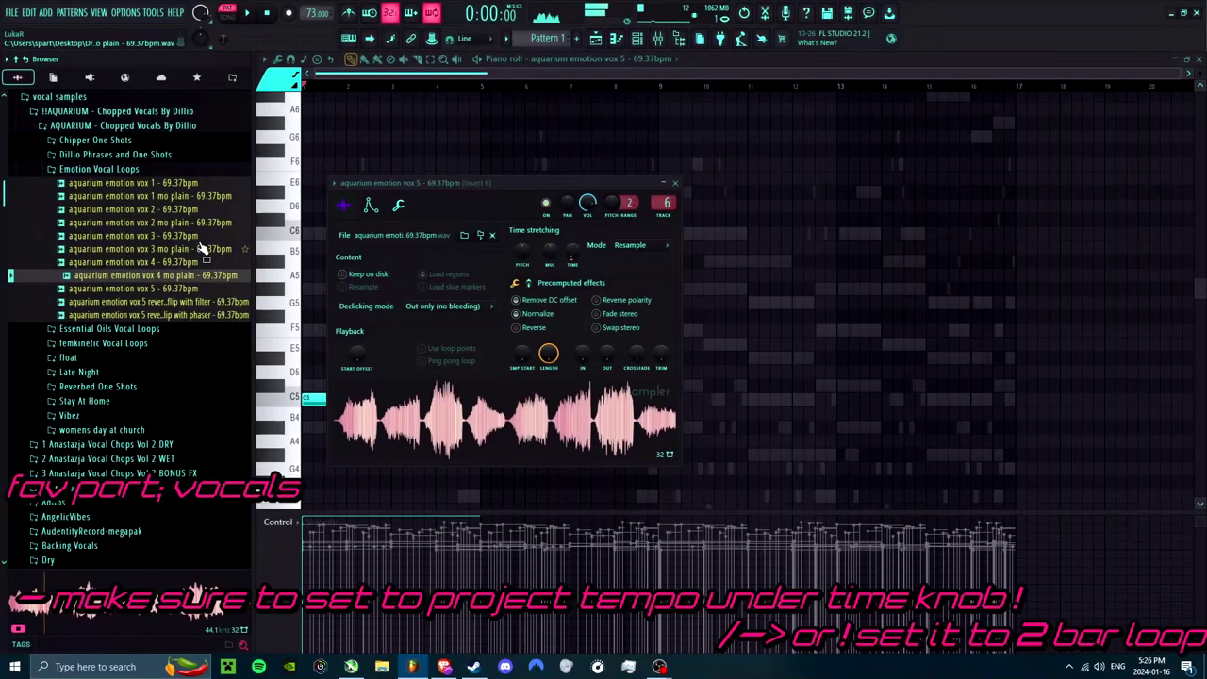
Step: Audition the aquarium emotion vox 3 and vox 2 mo plain loops from the Emotion Vocal Loops folder
click(201, 237)
click(209, 224)
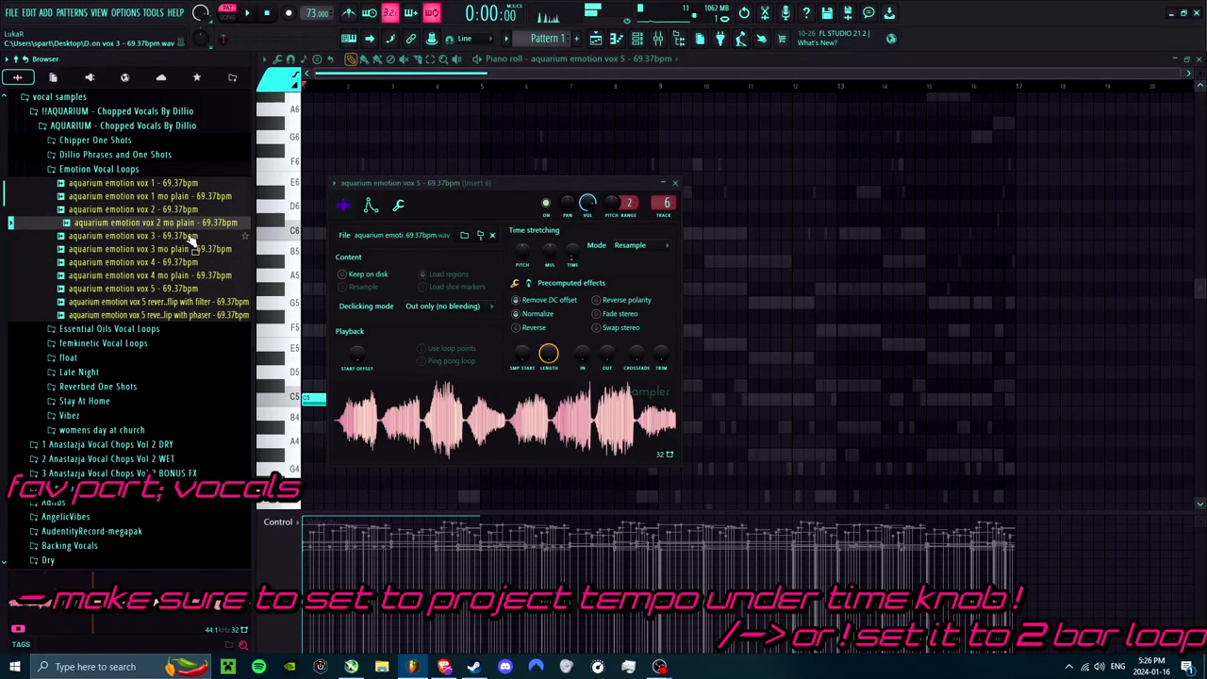
Step: Load the aquarium emotion vox 3 loop into the sampler channel, play it back, and close the channel settings
click(190, 237)
key(space)
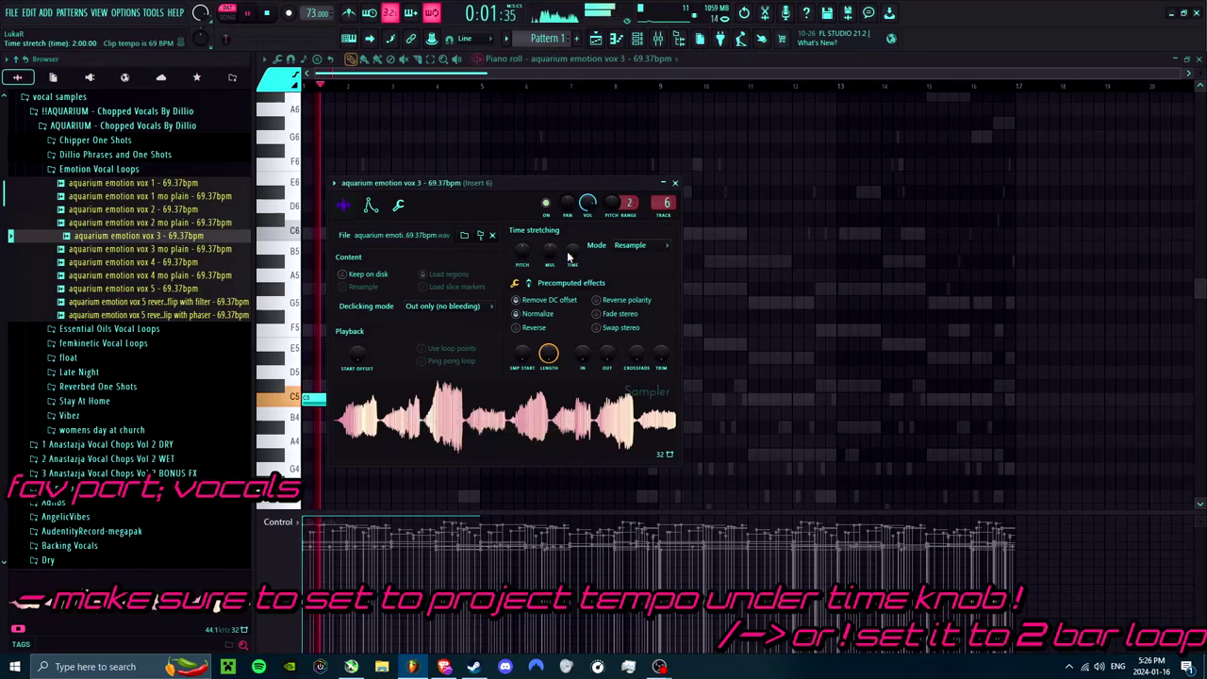
click(674, 182)
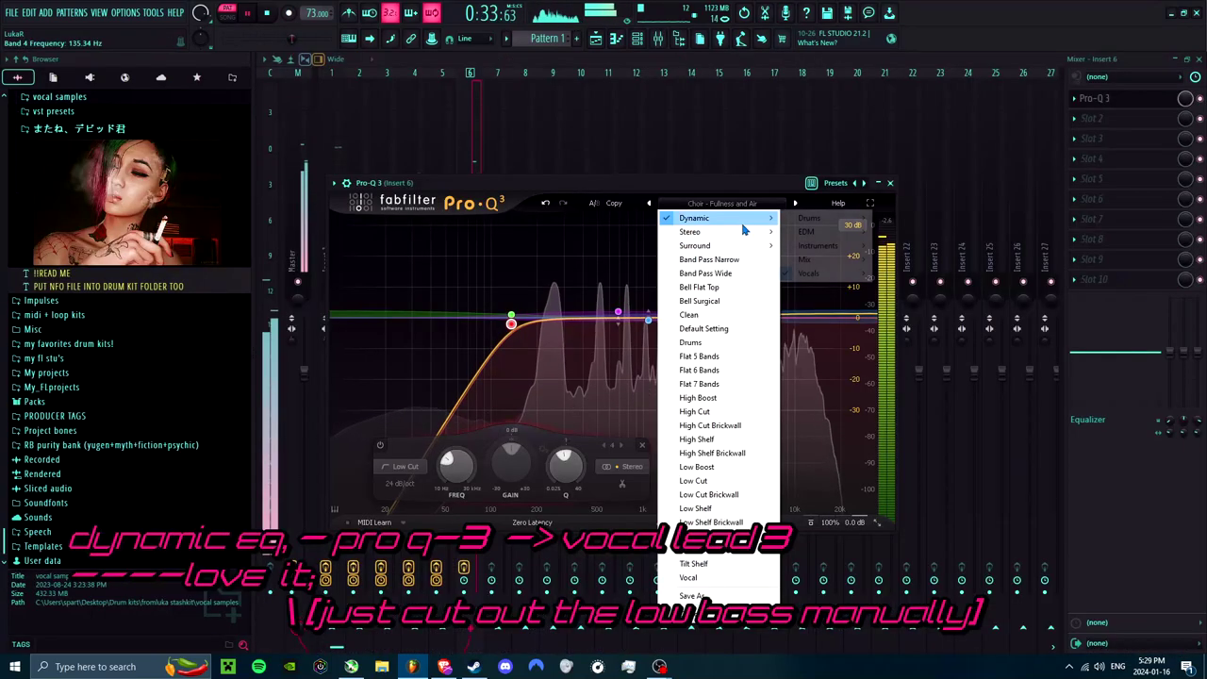
Step: Load the dynamic vocals preset Vocal Lead 3 into Pro-Q 3 on Insert 6 and close the plugin
mouse_move(716, 218)
mouse_move(848, 275)
click(913, 315)
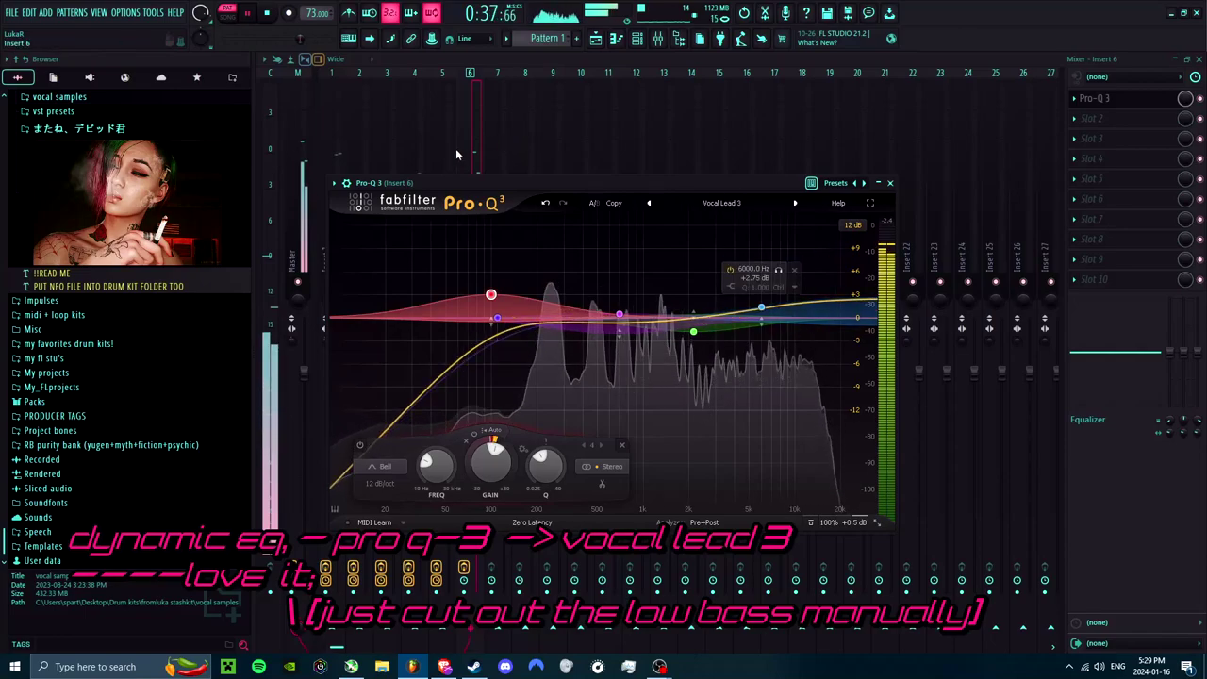
click(443, 254)
click(476, 205)
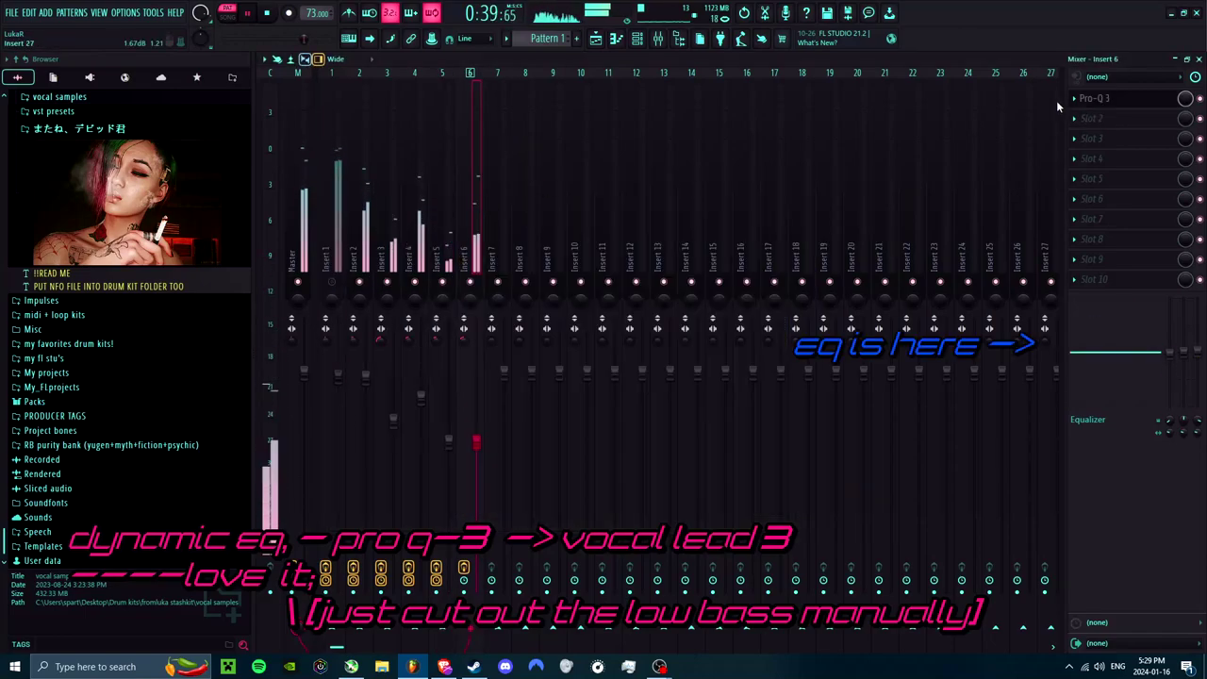
Step: Cut Insert 6's lows to -18 at 62 Hz with the mixer track equalizer and choose Fruity Limiter for slot 2
click(1134, 98)
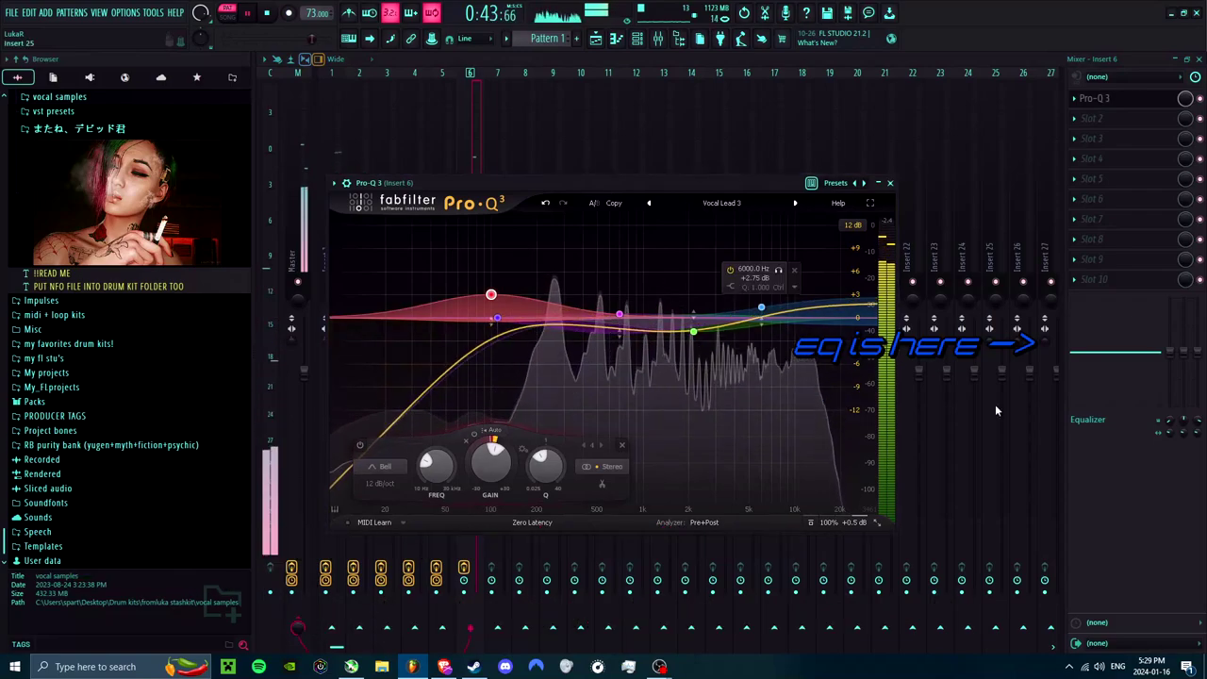
drag(1170, 353, 1174, 417)
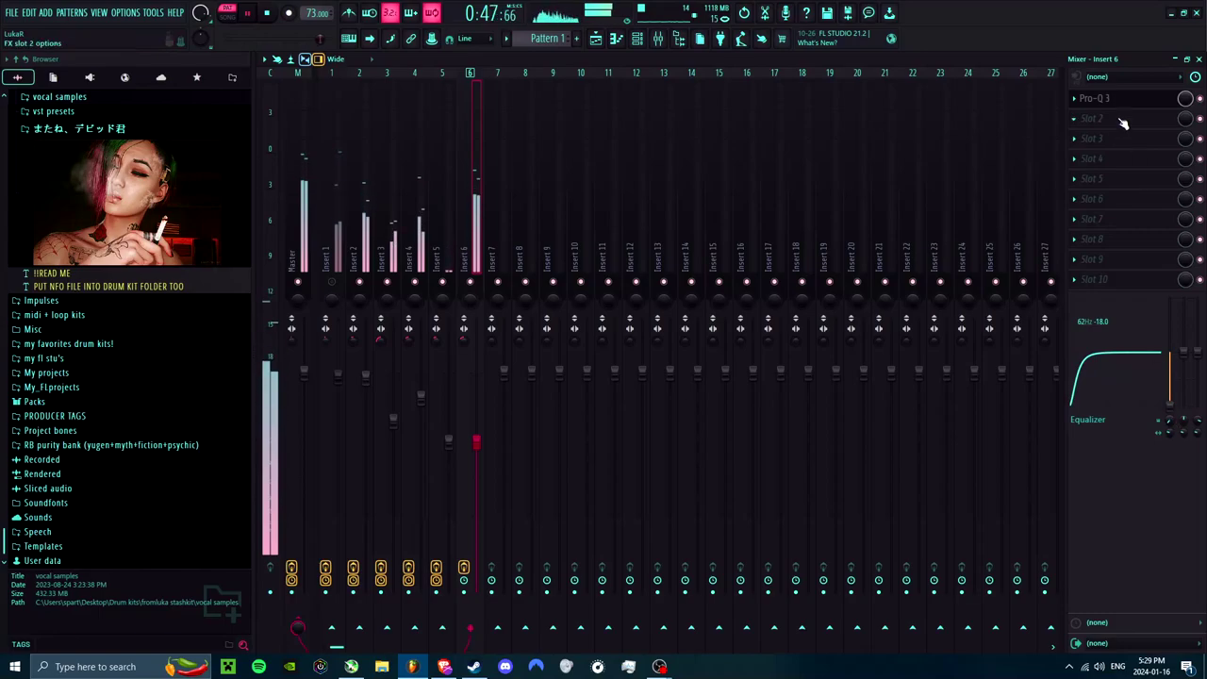
click(1109, 110)
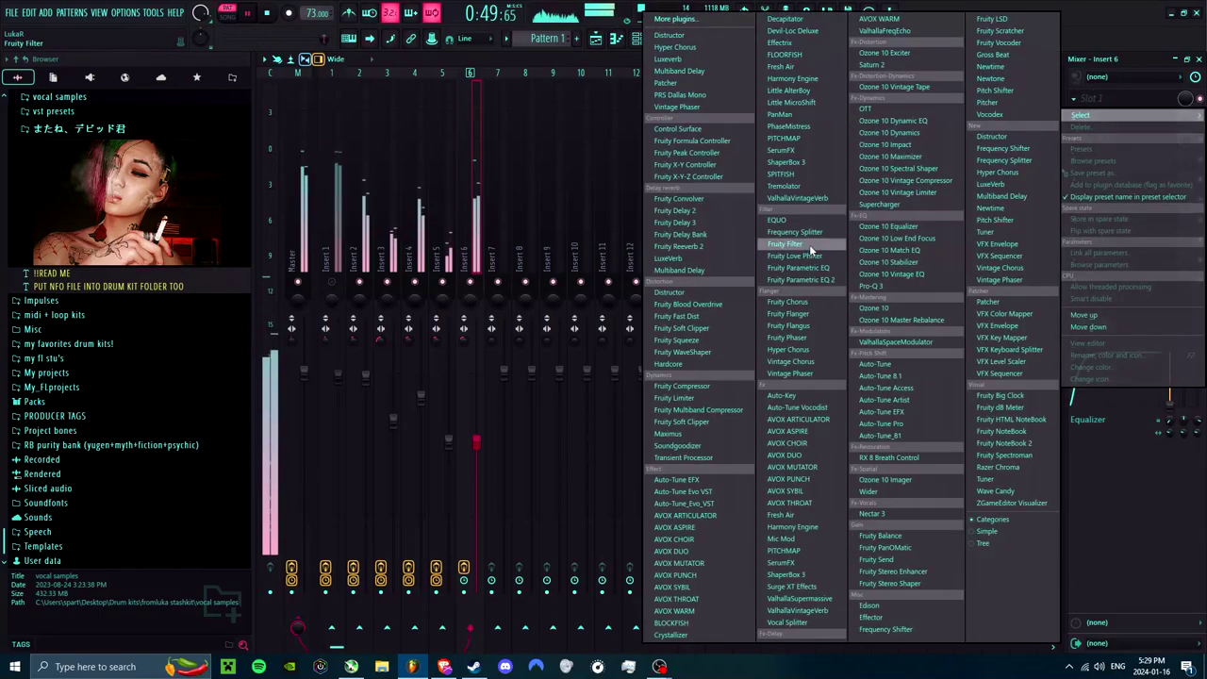
click(709, 398)
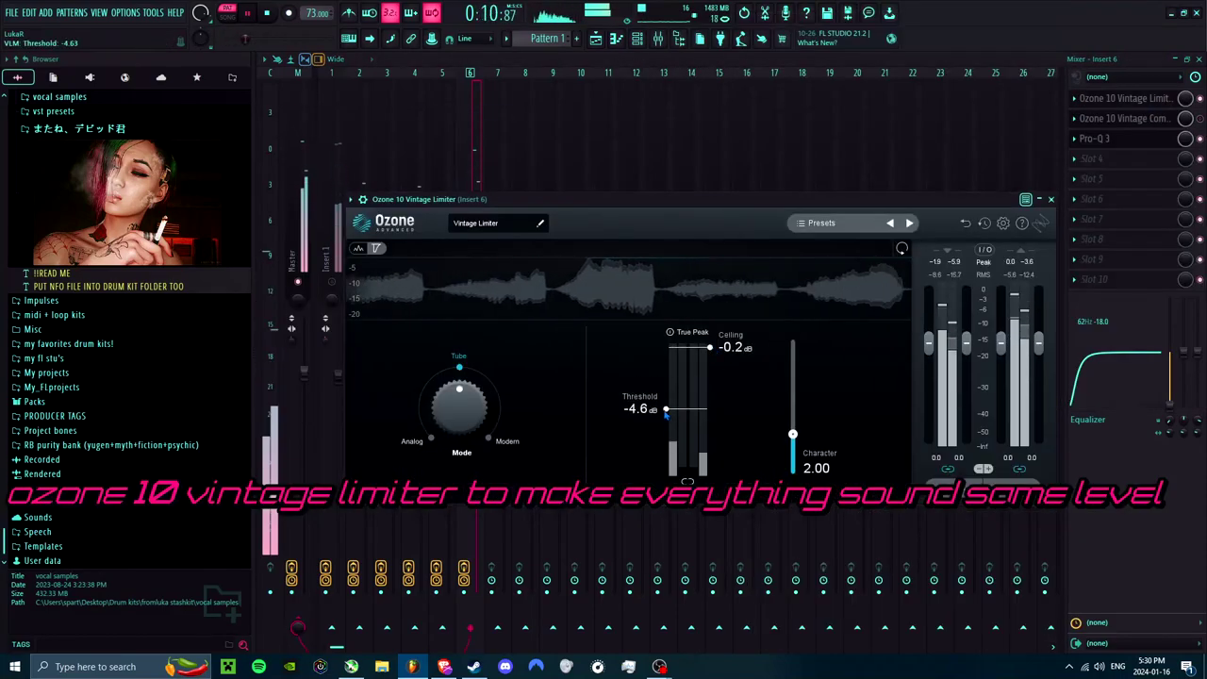
Step: Adjust the Vintage Limiter's Character, and set the Vintage Compressor to 9.3 ms attack and 60.9 ms release with slightly lowered gain
click(793, 355)
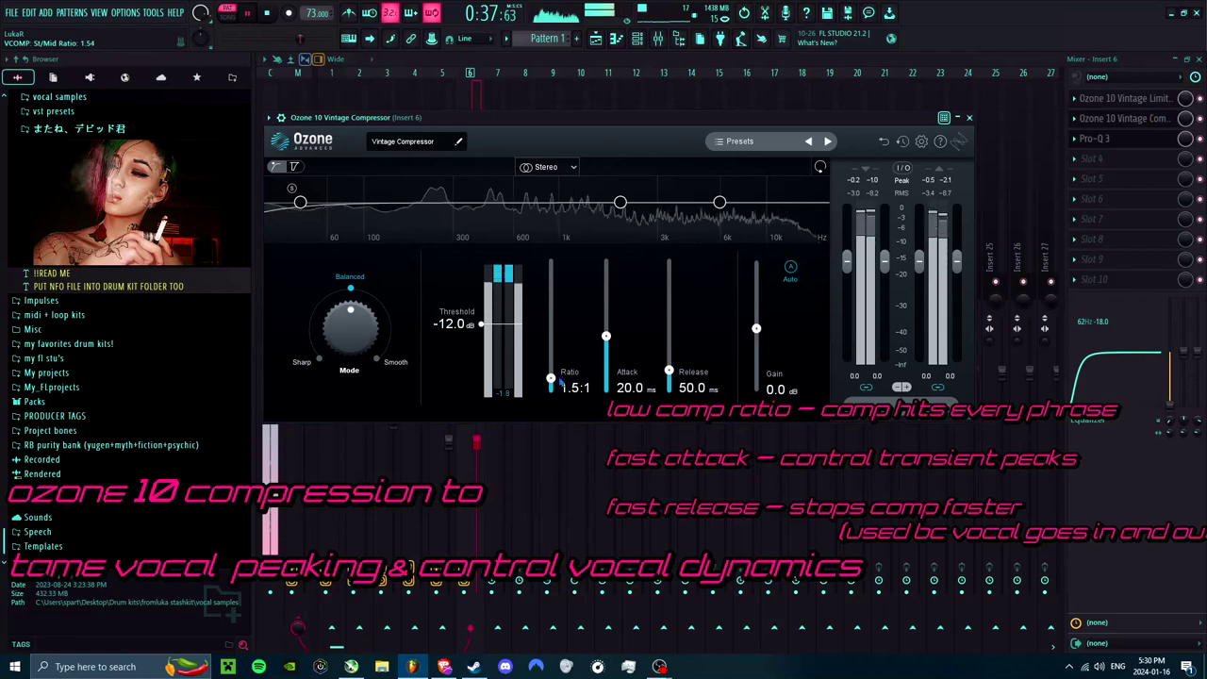
drag(605, 325, 605, 355)
mouse_move(668, 340)
mouse_down()
mouse_move(668, 311)
mouse_move(668, 359)
mouse_up()
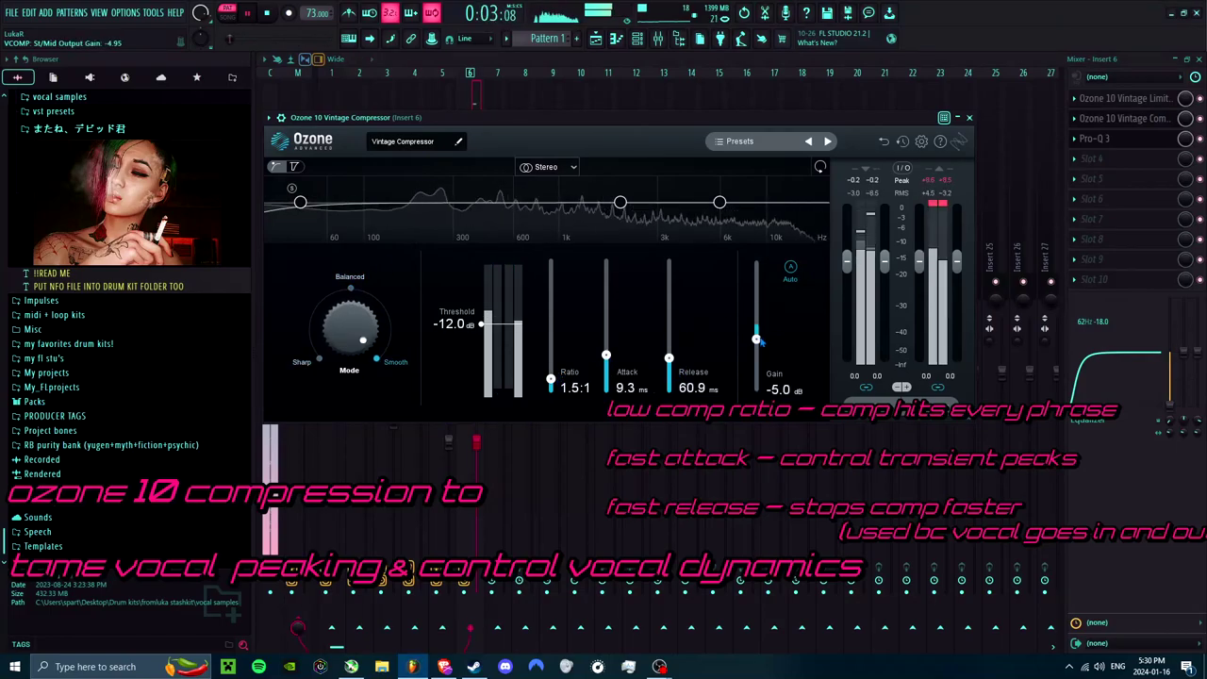
drag(755, 341, 755, 335)
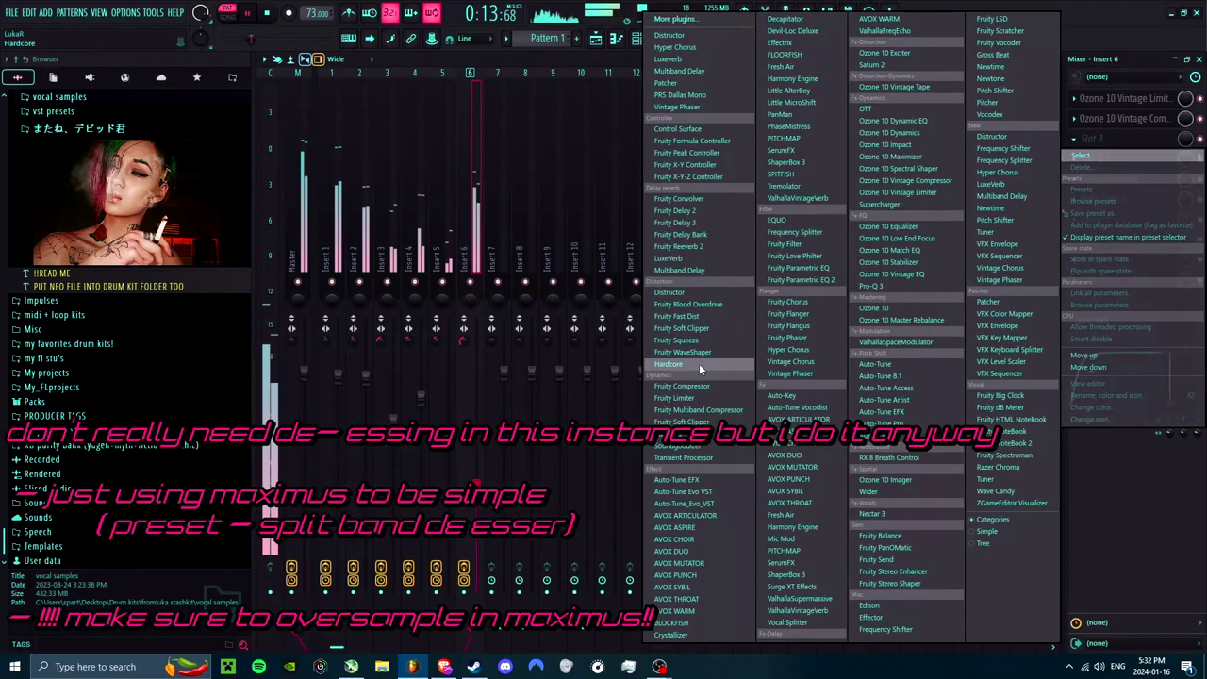
Step: Choose an effect for slot 3 of Insert 6, check the empty inserts, and return to Insert 6's slot 5
click(724, 195)
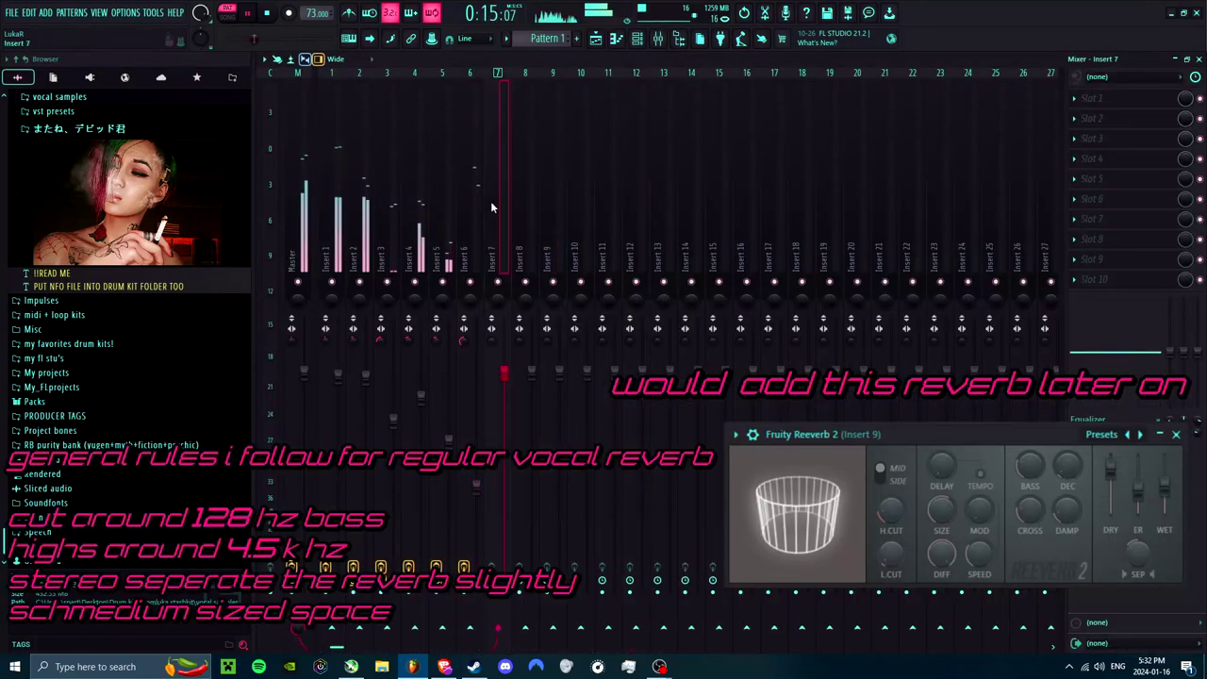
click(570, 223)
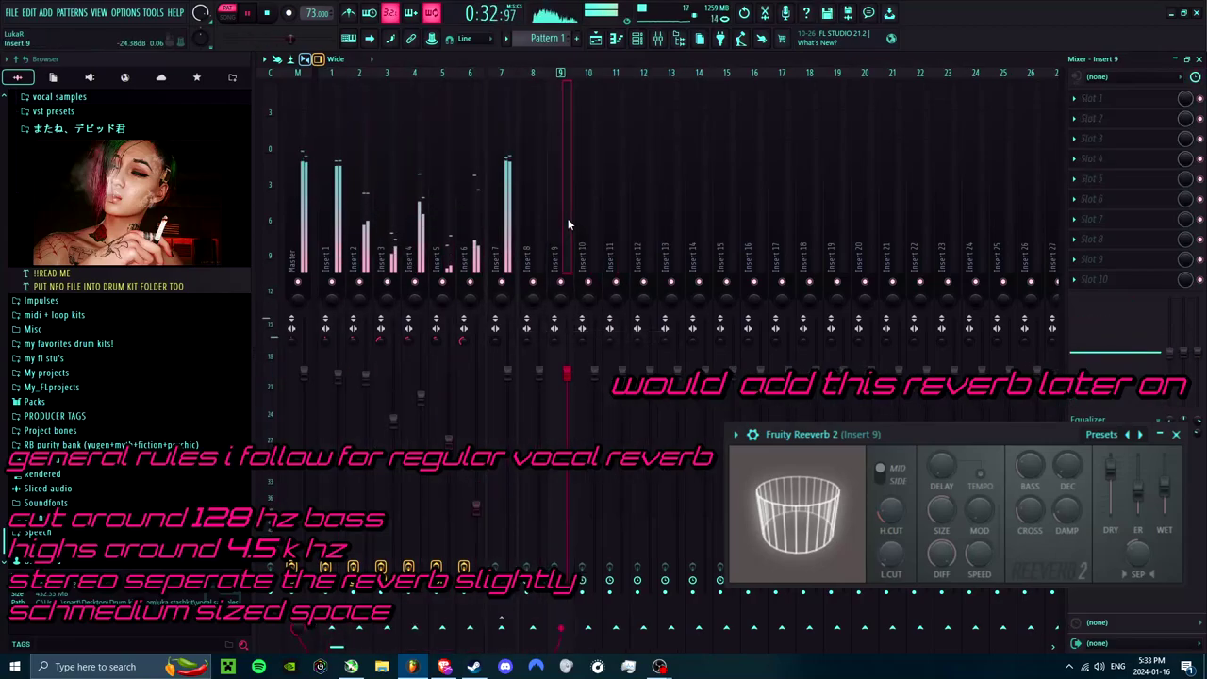
click(469, 226)
click(1109, 178)
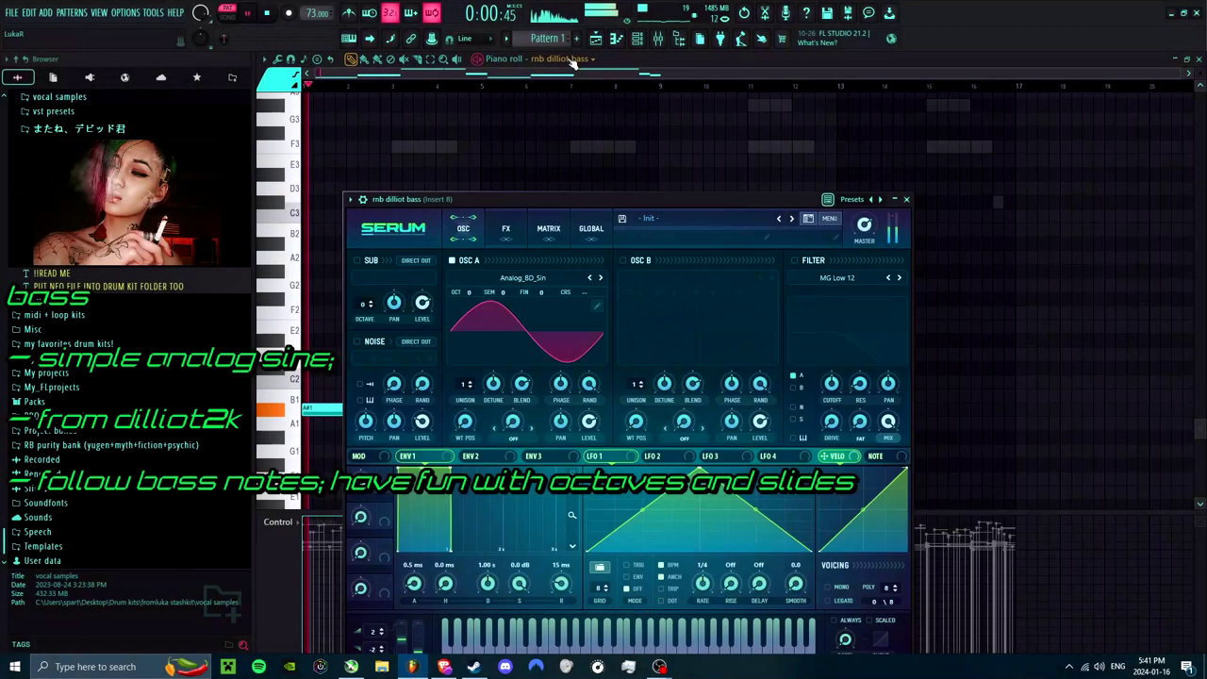
Step: Browse Serum's preset categories for the rnb dilliot bass channel
click(872, 200)
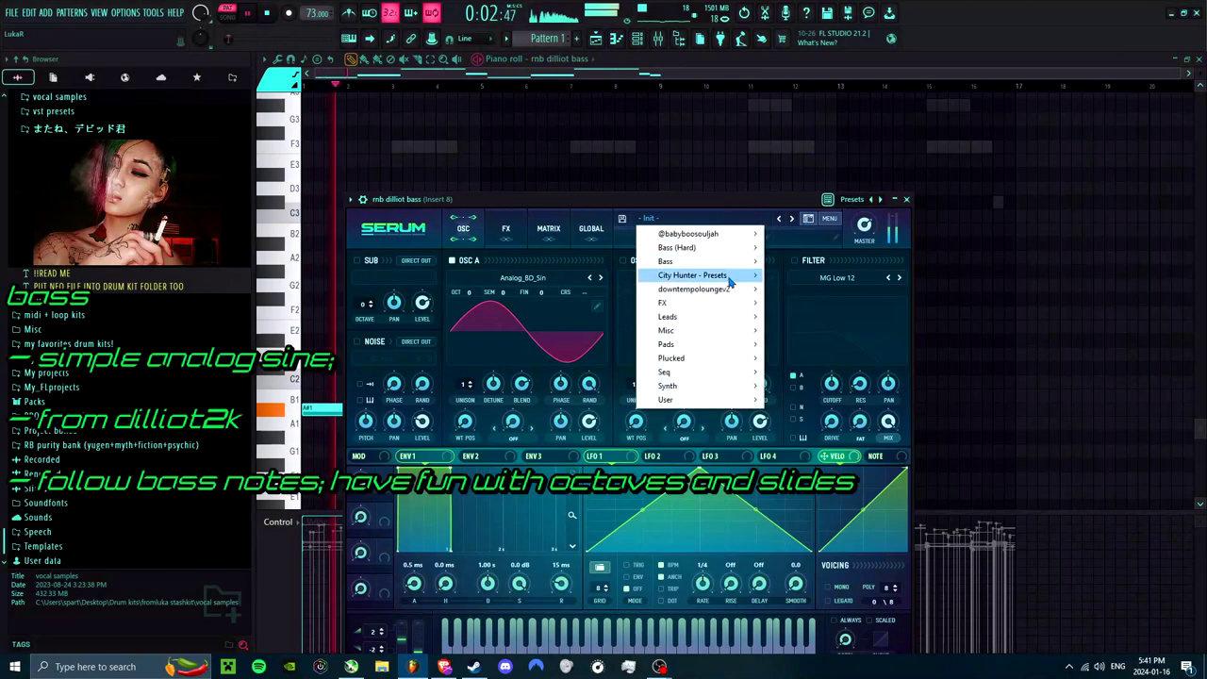
mouse_move(729, 280)
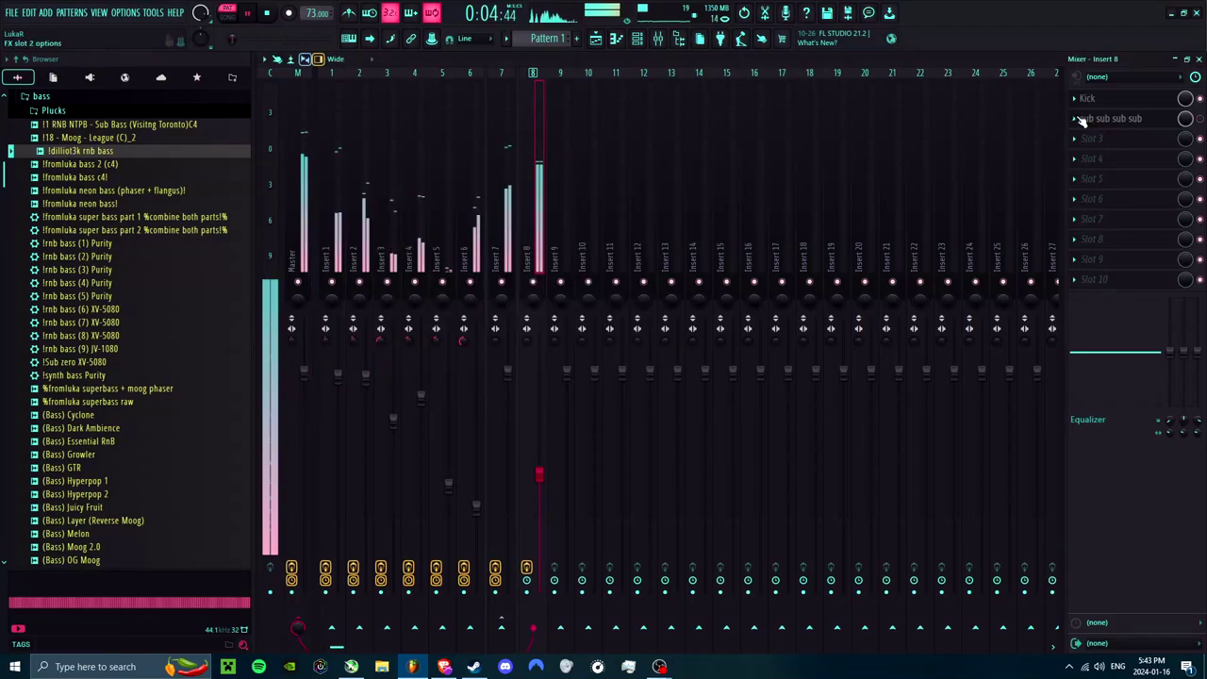
Step: Delete the sub sub sub sub effect from Insert 8's slot 2 and add Maximus with the sams song 808 preset in slot 9
click(1079, 118)
click(1086, 146)
click(1074, 259)
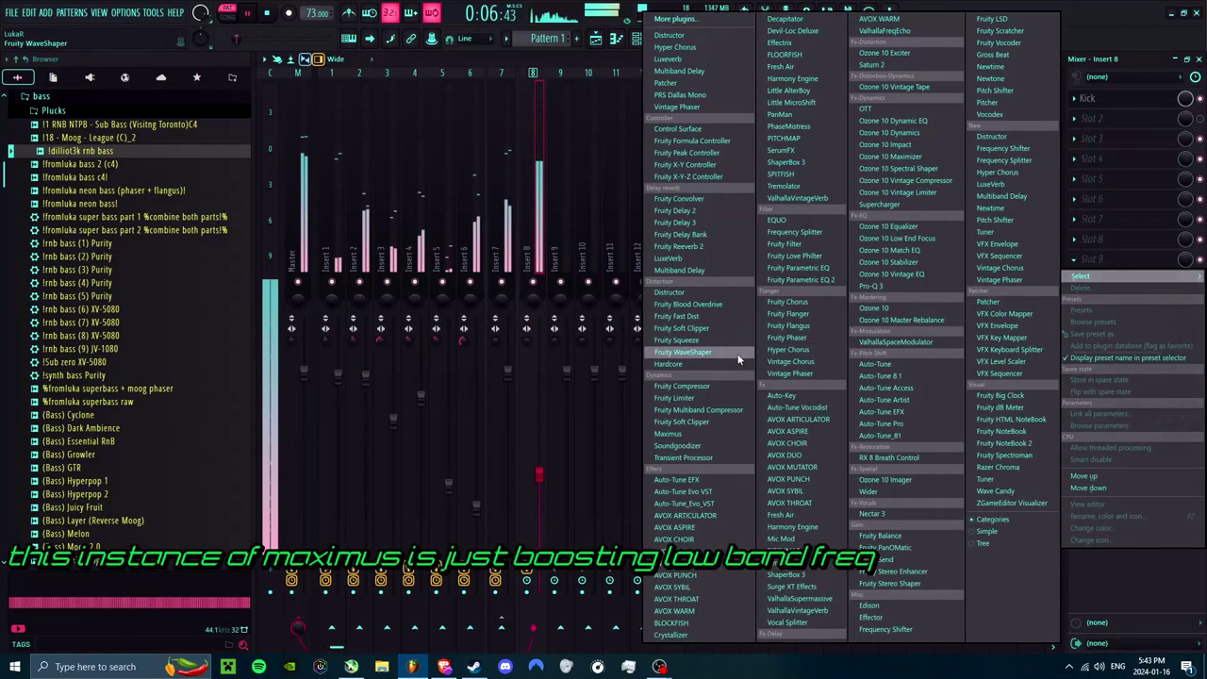
click(699, 434)
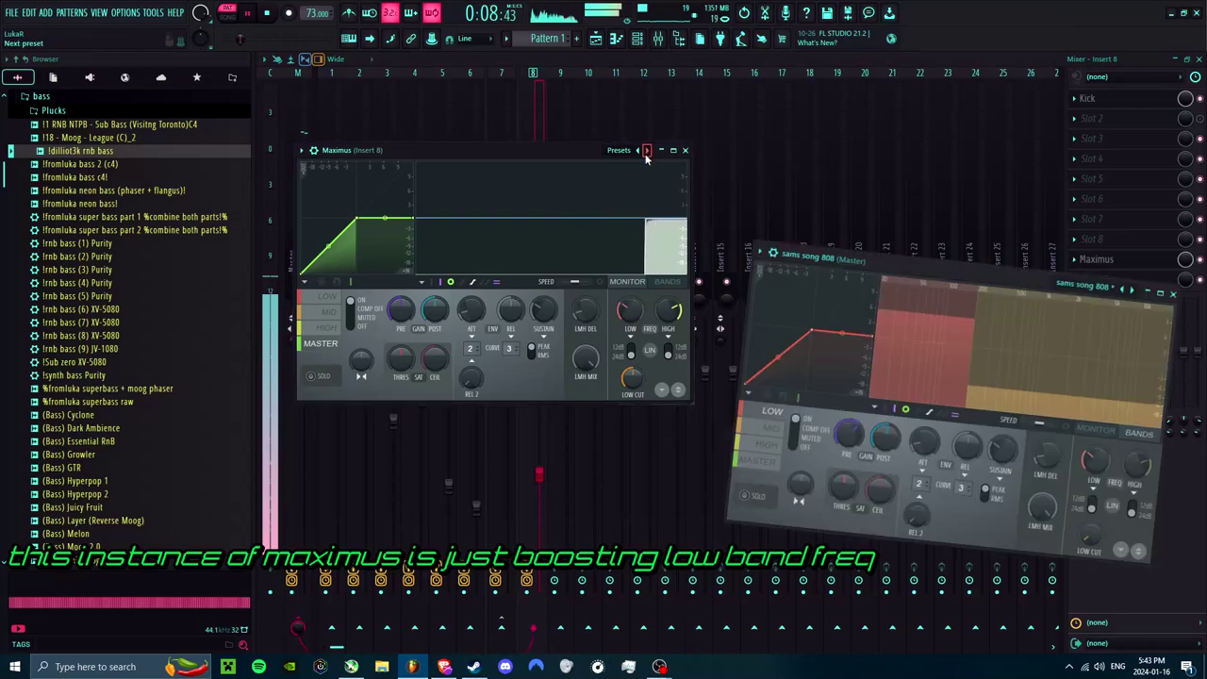
drag(713, 131, 612, 198)
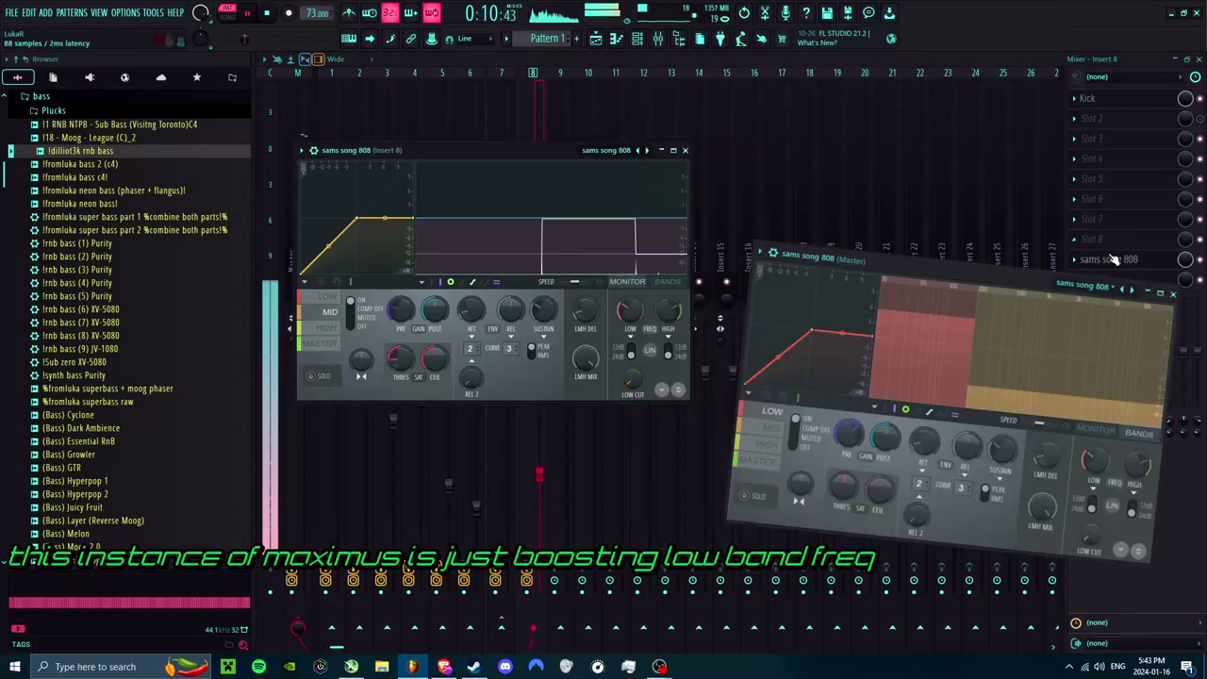
key(Escape)
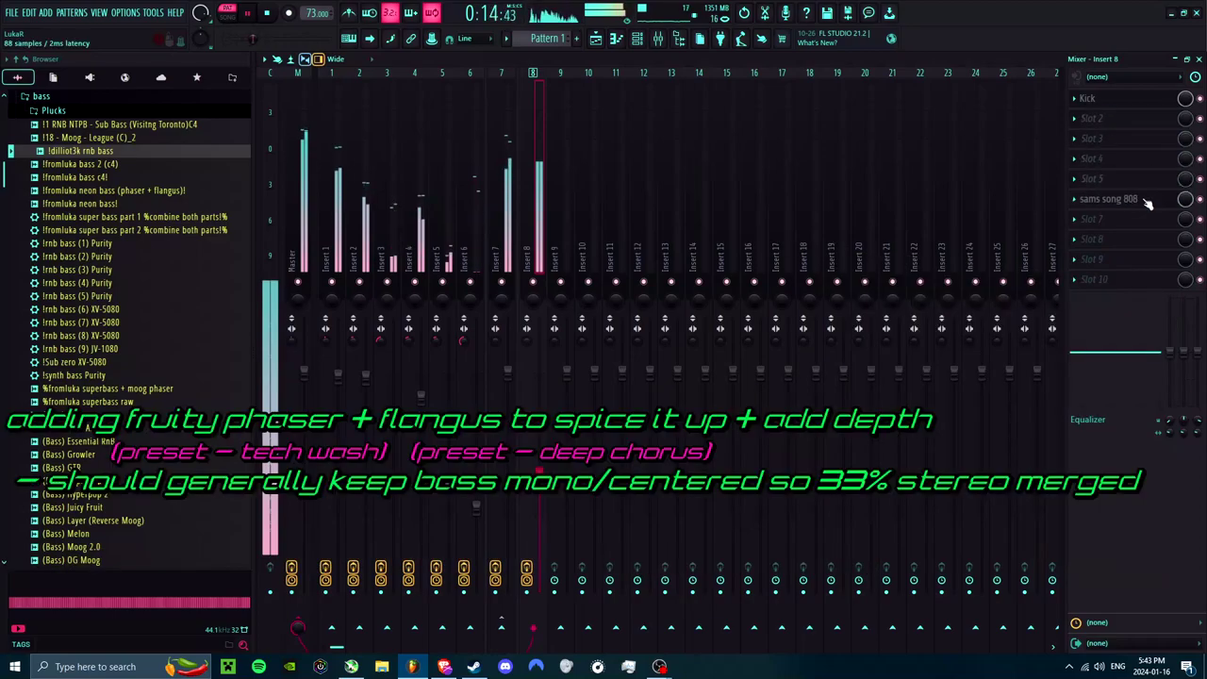
Step: Add Fruity Flangus to slot 2 and Fruity Phaser to slot 3 of Insert 8
click(1112, 117)
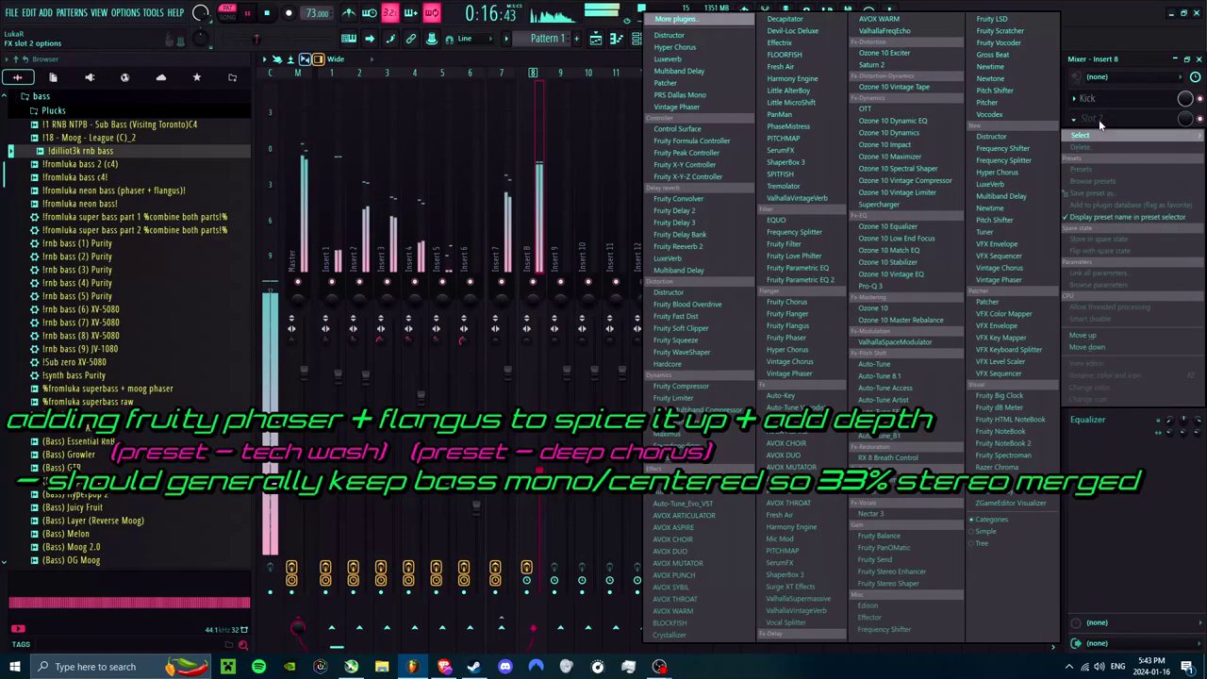
click(812, 326)
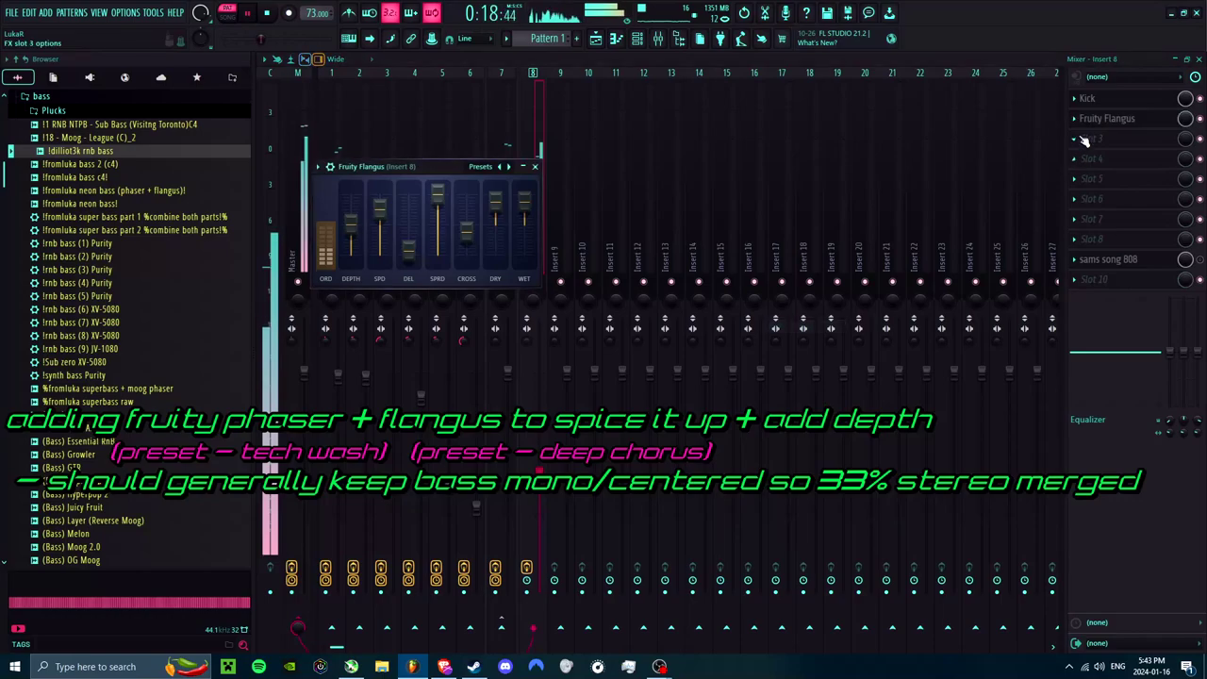
click(1108, 138)
click(797, 338)
click(640, 181)
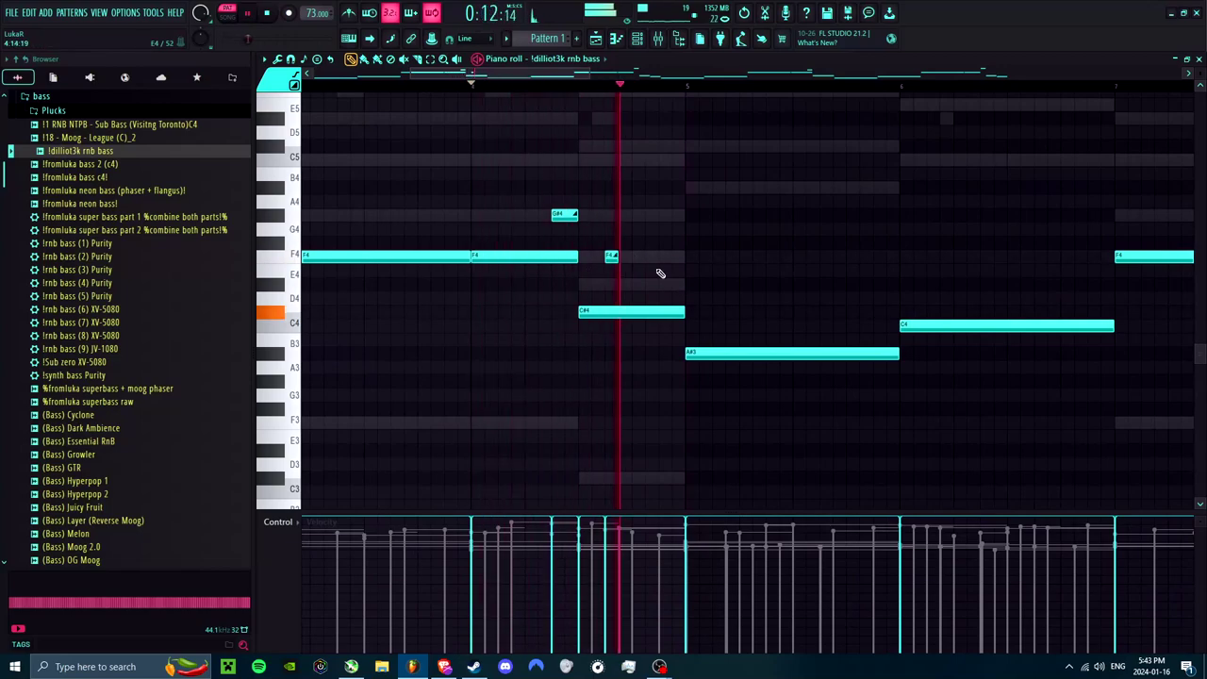
Step: Add a D#4 slide note over the C#4 bass notes near the end of bar 4 and move it higher
click(662, 282)
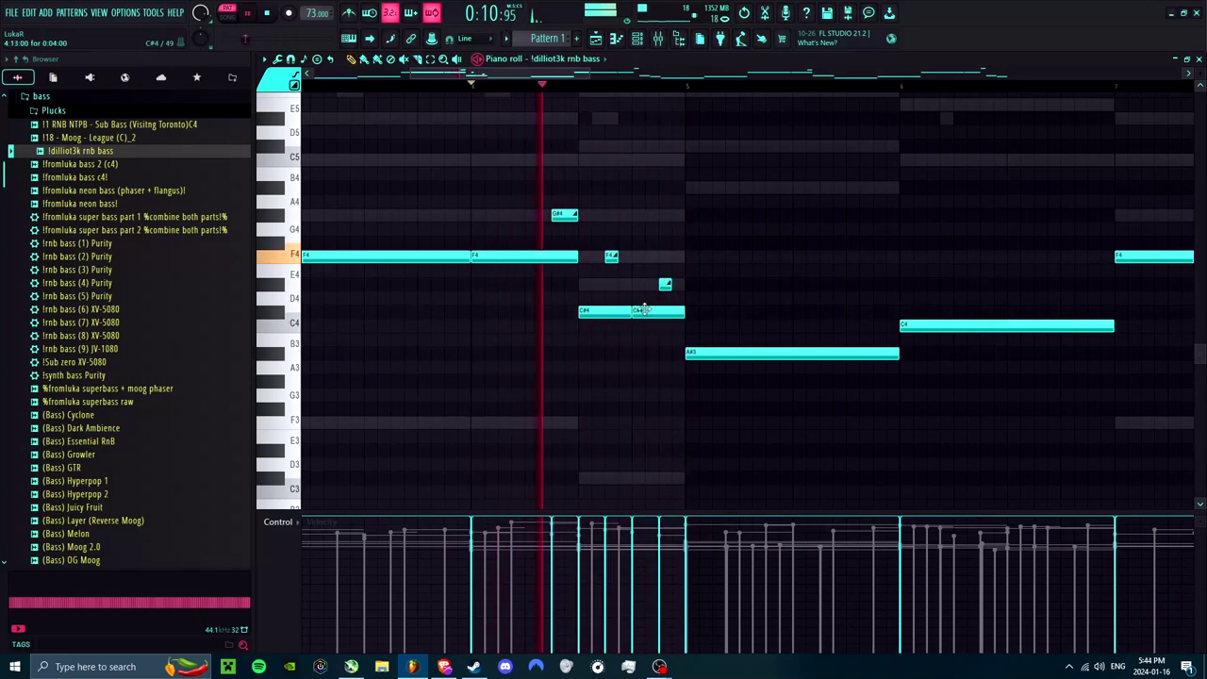
click(676, 352)
click(622, 314)
drag(664, 284, 664, 188)
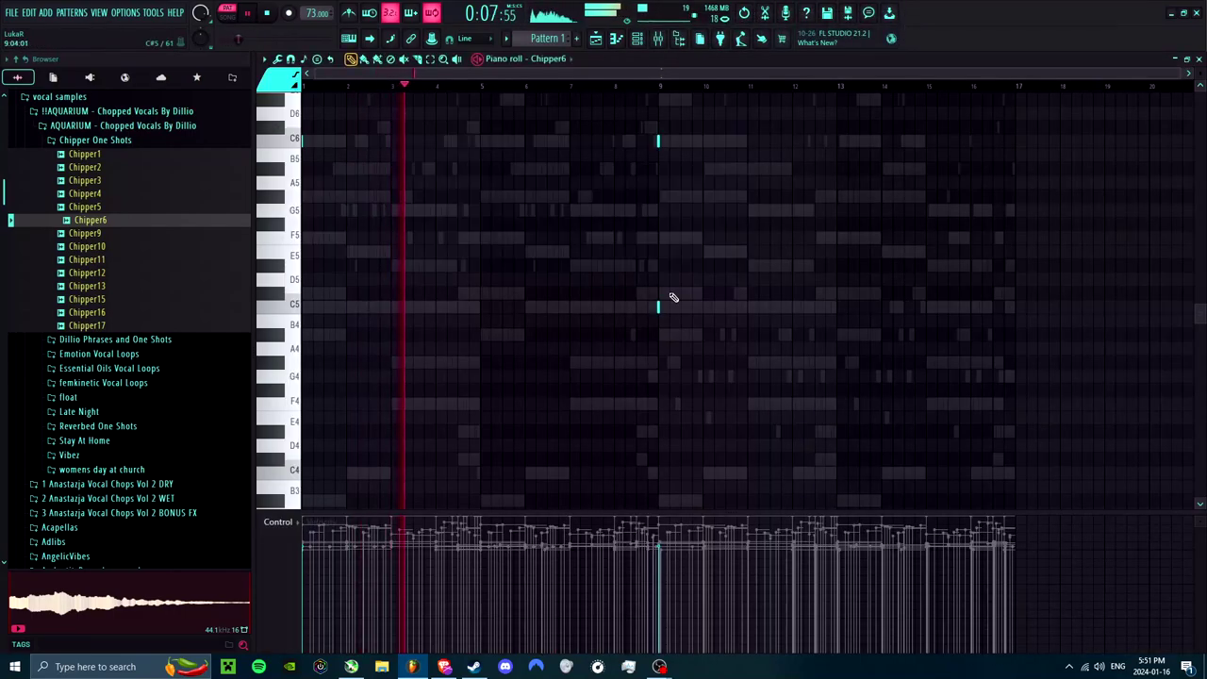
Step: Play the Chipper6 vocal chop from bar 9 and open the mixer
click(661, 82)
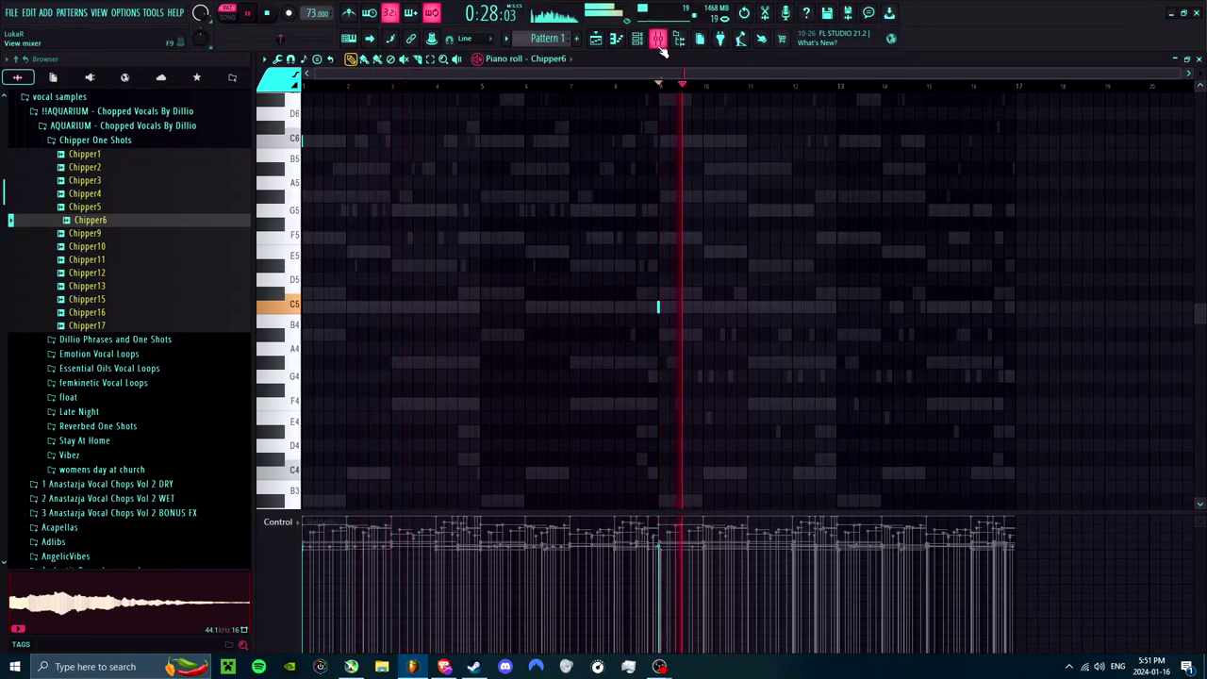
click(658, 41)
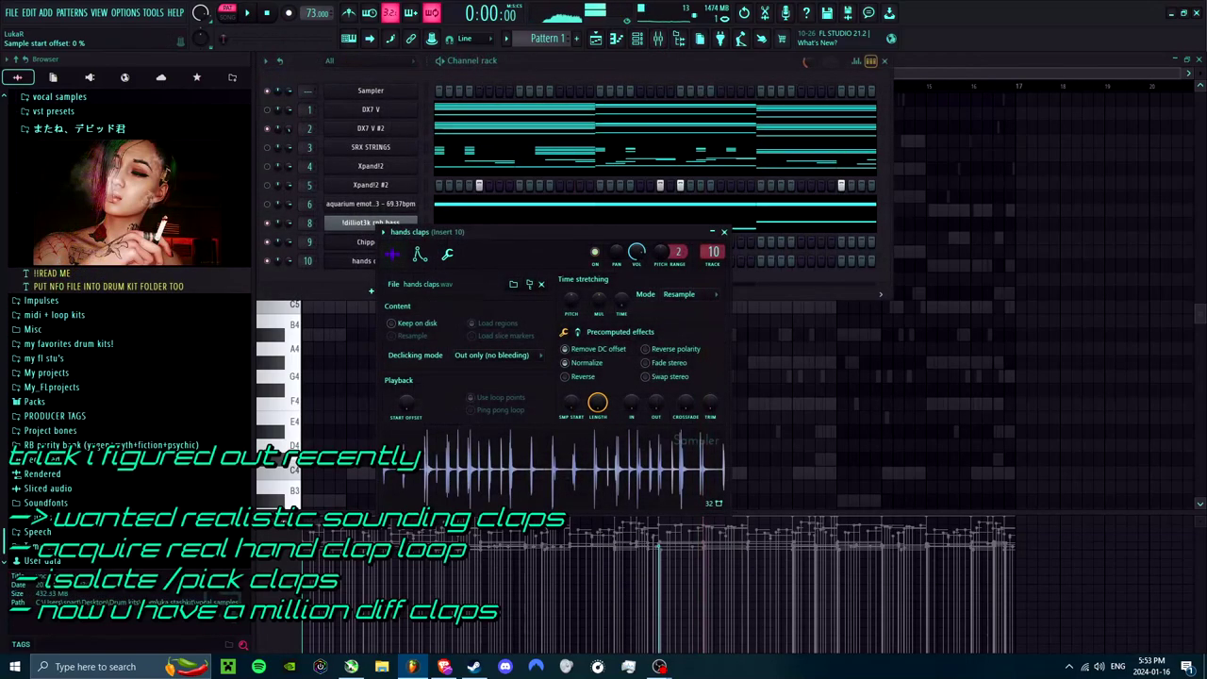
Step: Isolate a single clap in the hands claps sampler using sample start and length, and open Insert 10's options in the mixer
drag(569, 402, 569, 363)
drag(597, 402, 597, 425)
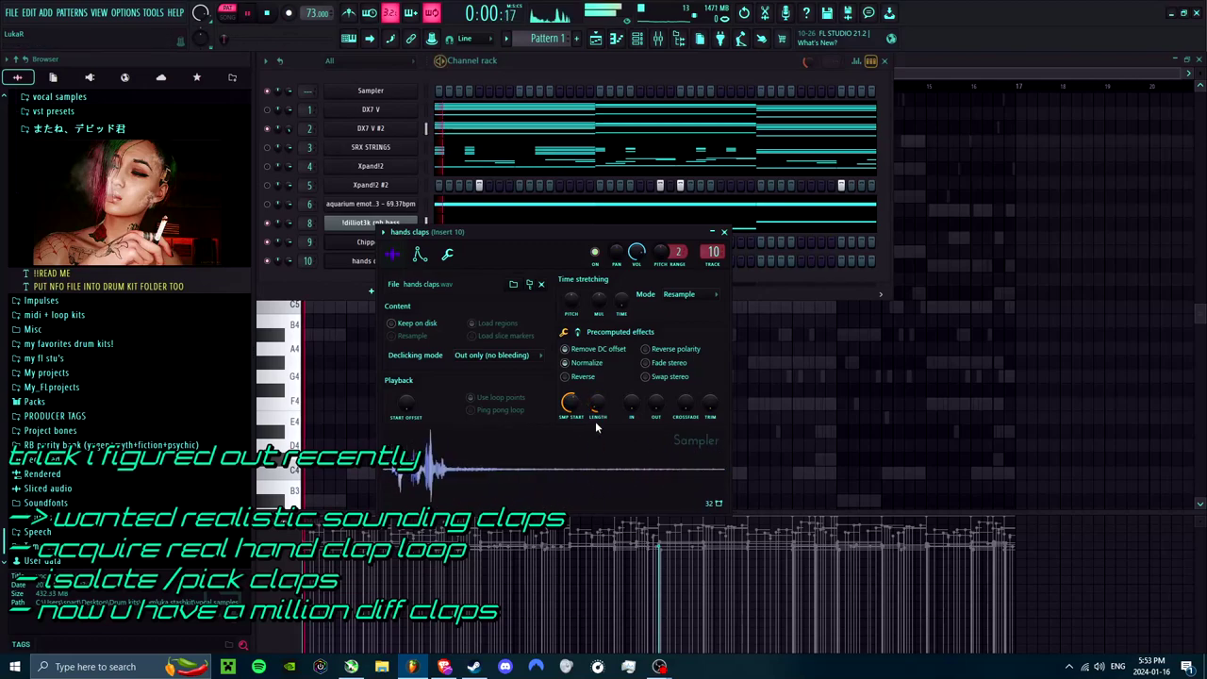
click(724, 232)
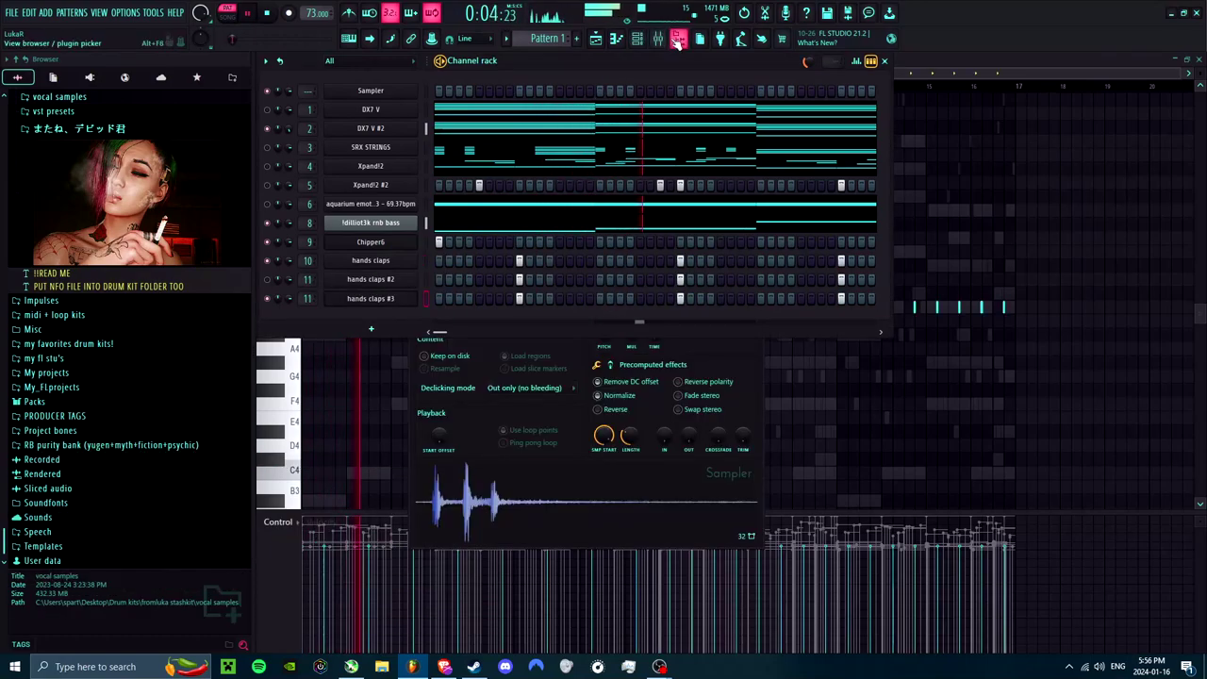
click(677, 39)
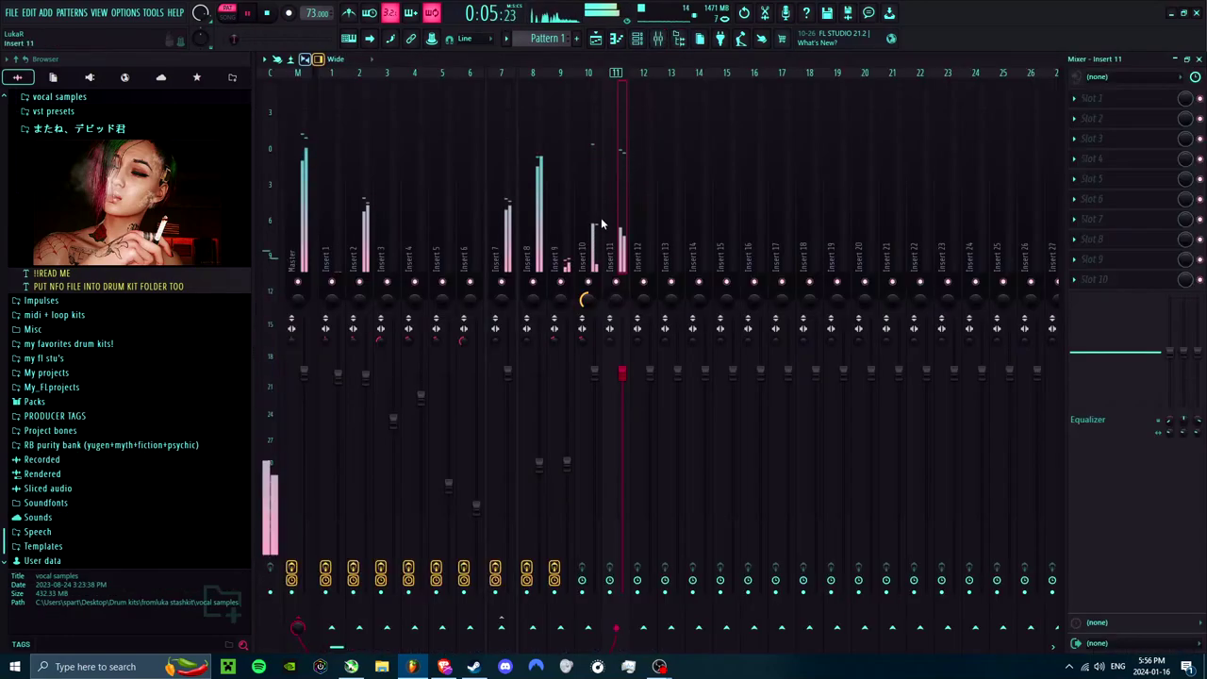
right_click(590, 73)
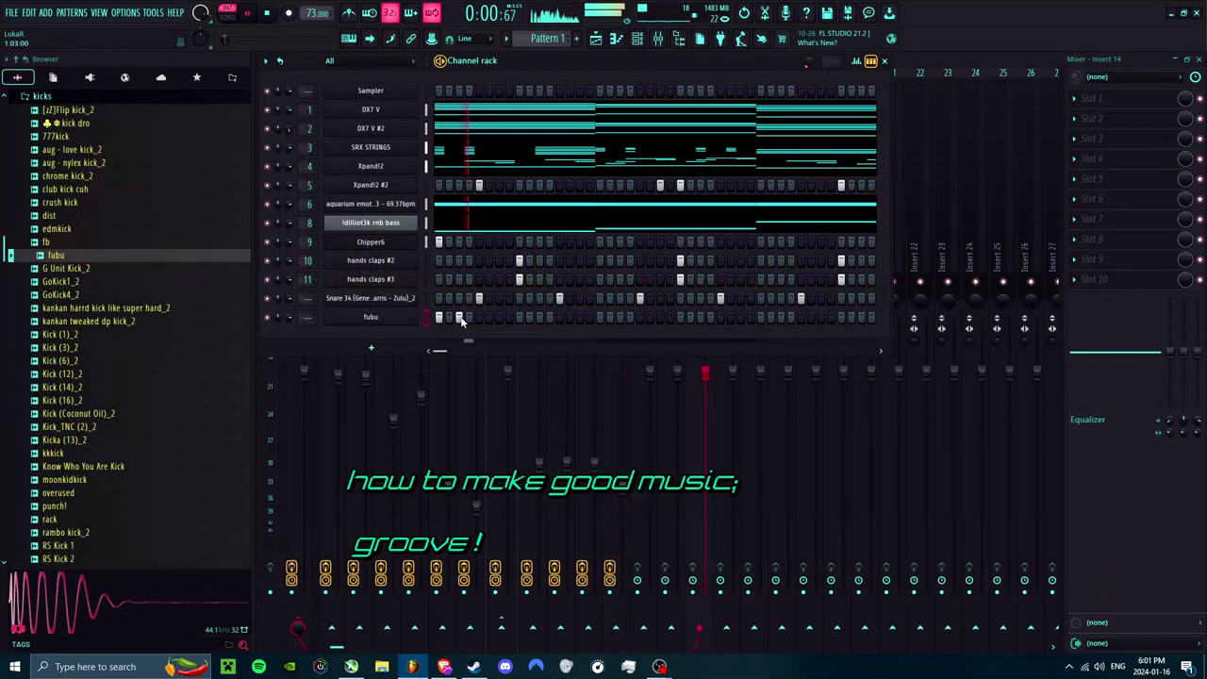
Step: Add a fubu kick hit on step 17 of the pattern
key(space)
click(600, 317)
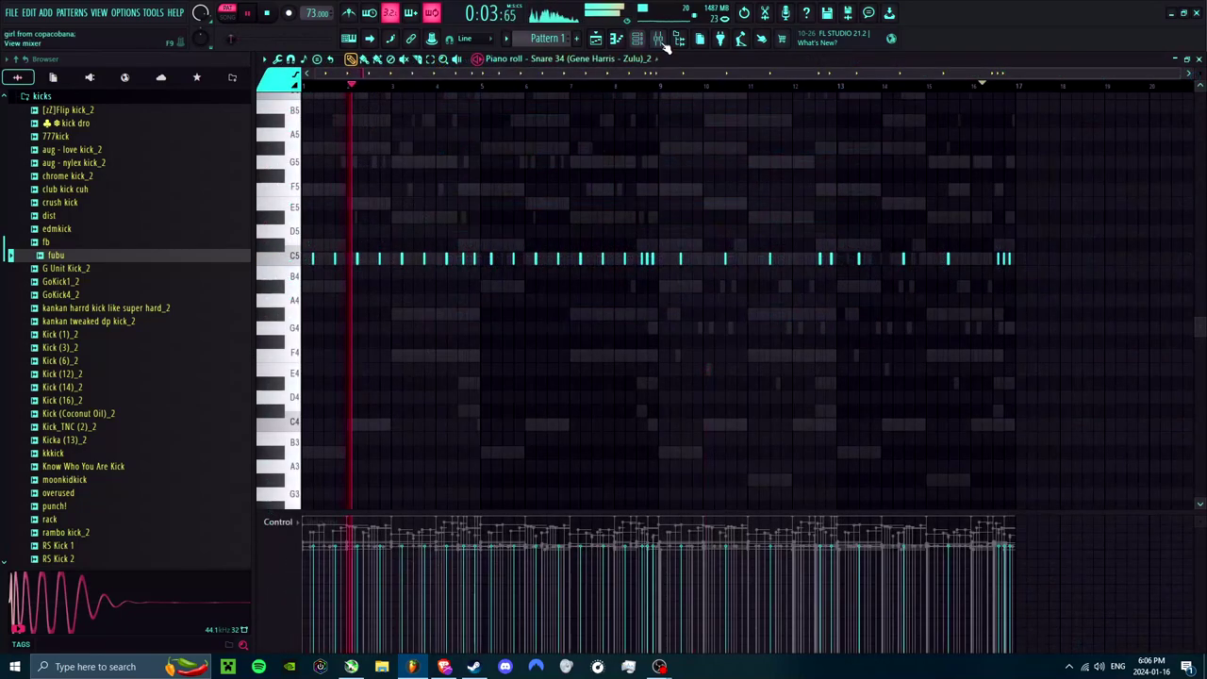
Step: Load Fruity Parametric EQ 2 in the first effect slot of mixer Insert 13
click(664, 41)
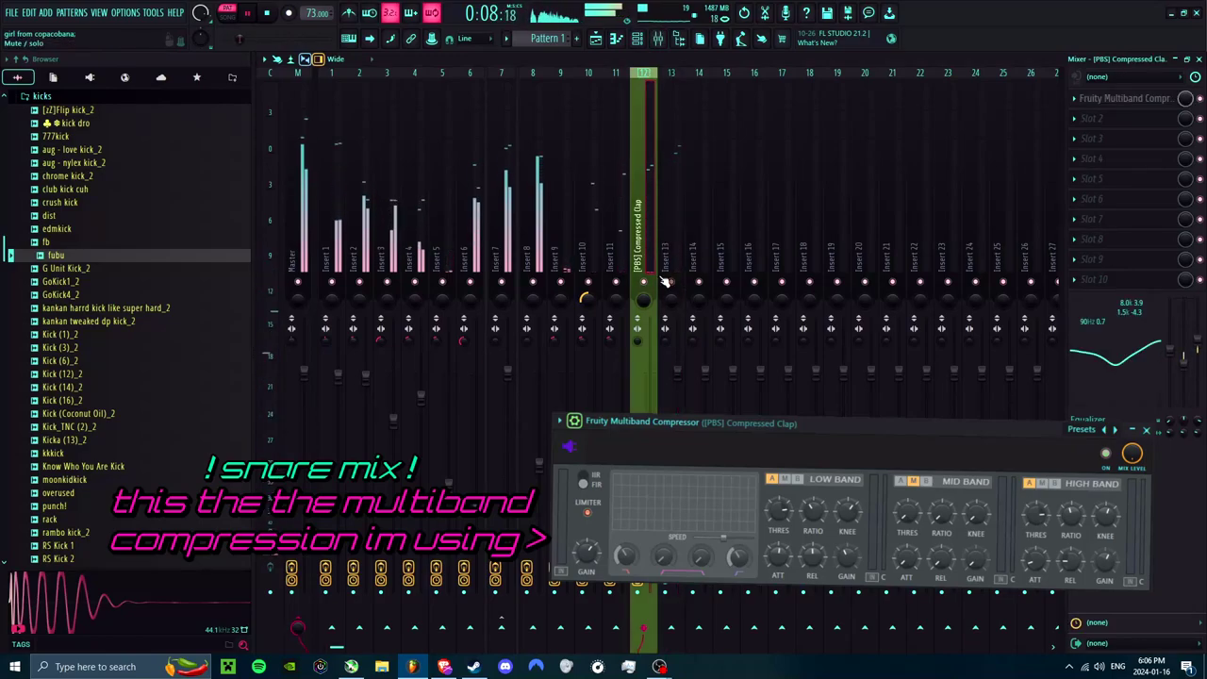
click(660, 283)
click(1126, 98)
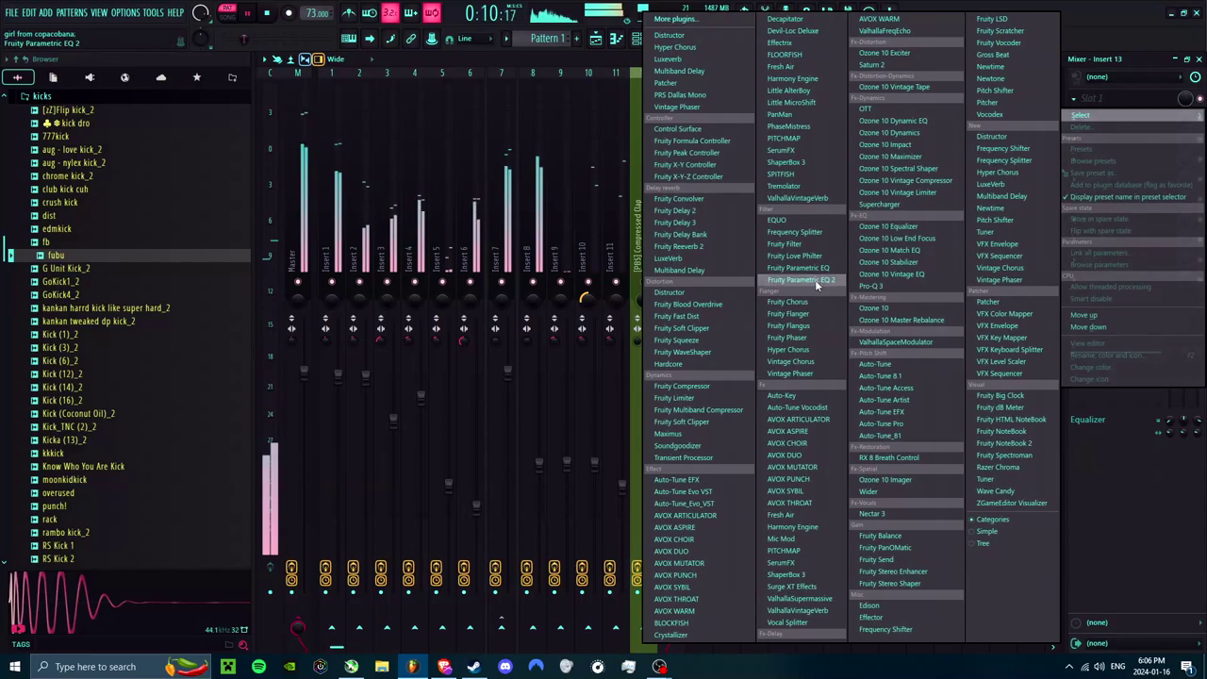
click(688, 214)
Step: Apply the Kick preset to Insert 13's EQ and set band 4 as a high pass at 32 Hz
click(754, 215)
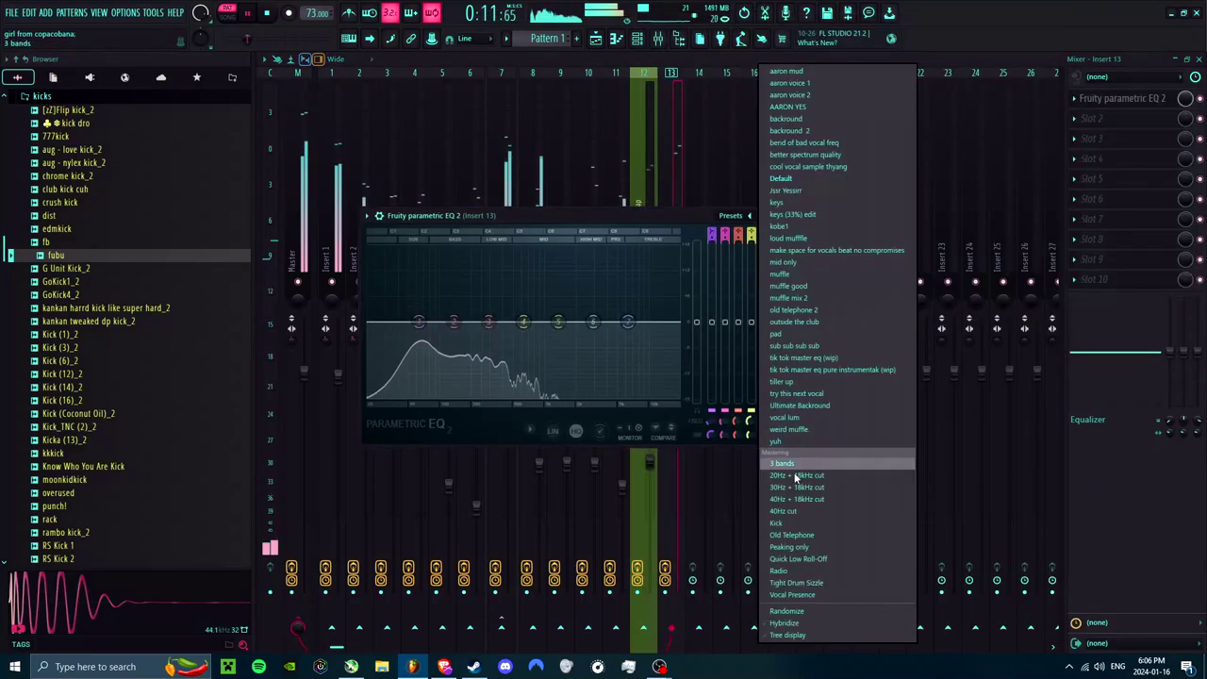
click(801, 530)
drag(407, 312, 425, 311)
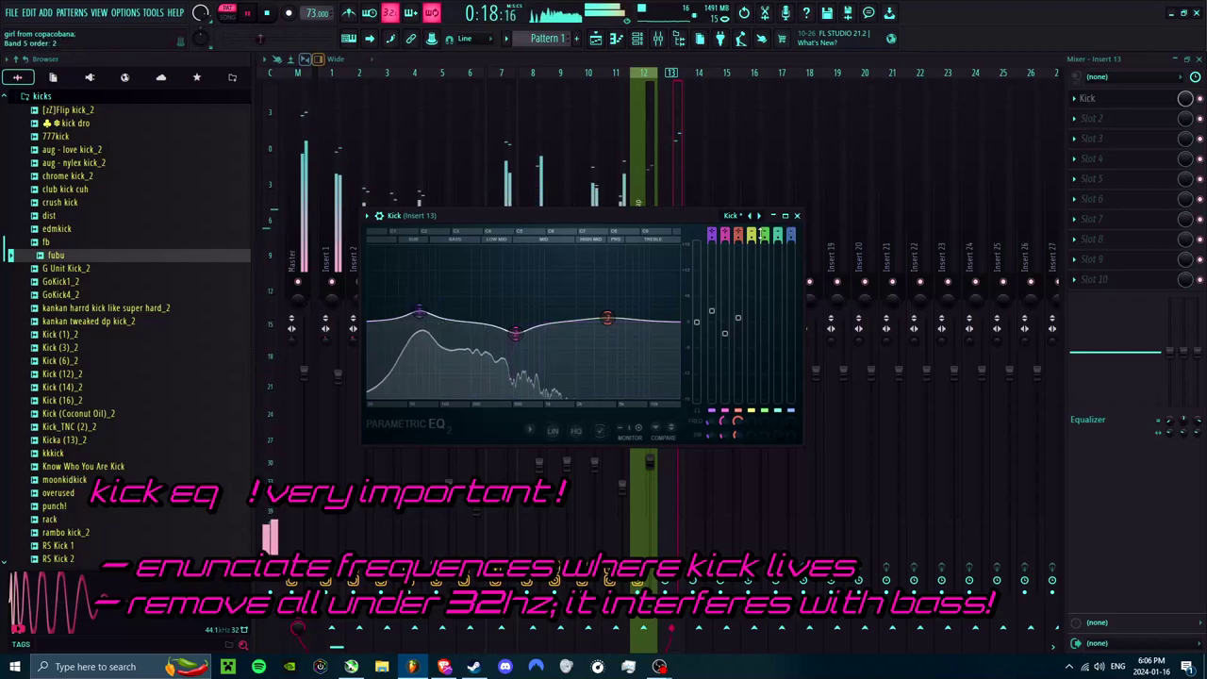
mouse_move(749, 422)
mouse_down()
mouse_move(742, 469)
mouse_move(749, 436)
mouse_up()
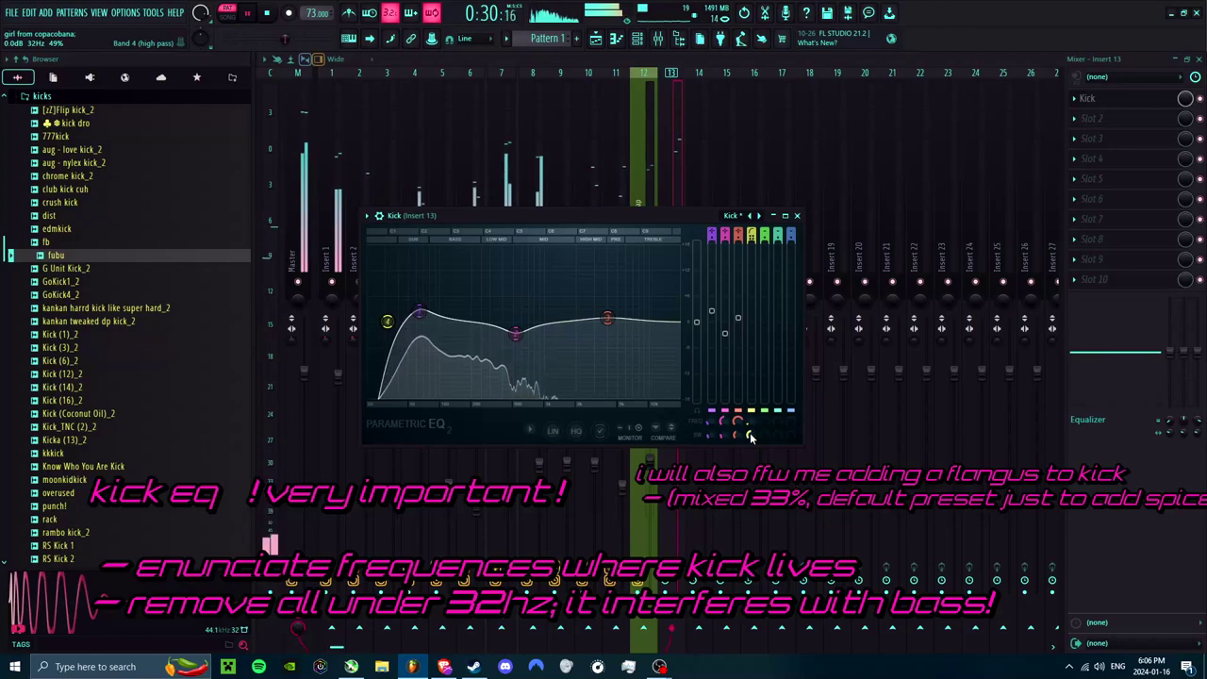
drag(749, 437, 746, 434)
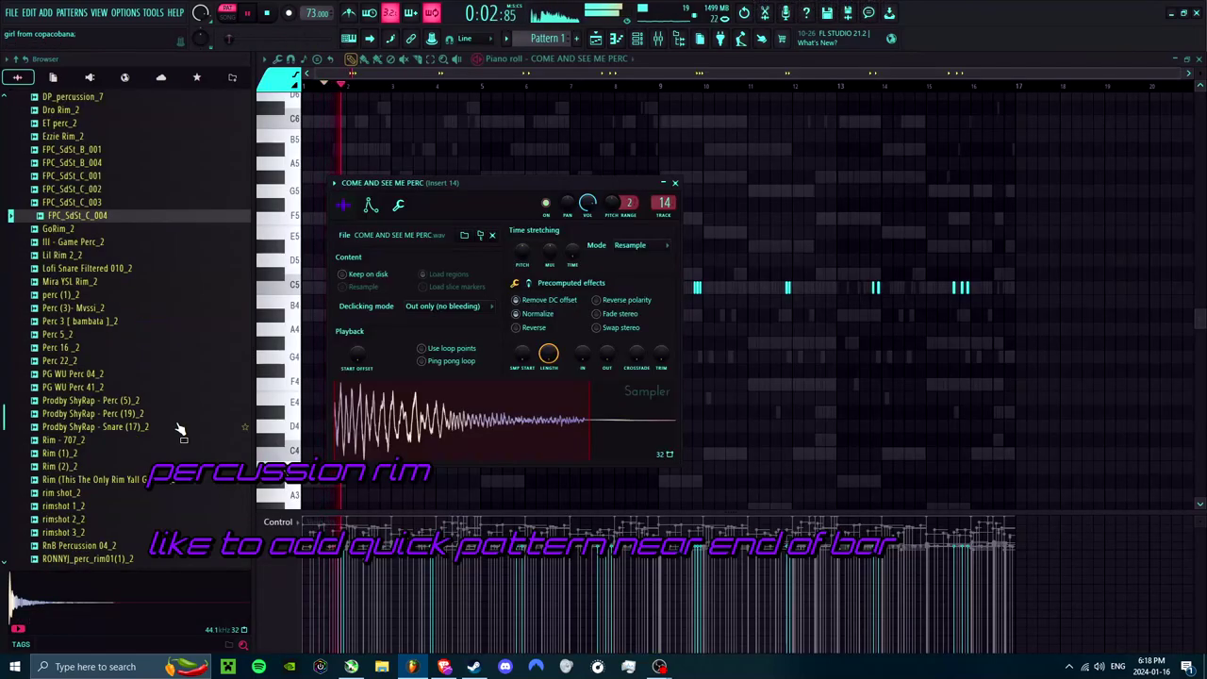
Step: Browse the percussion rim samples and close the COME AND SEE ME PERC sampler
scroll(180, 425, up, 3)
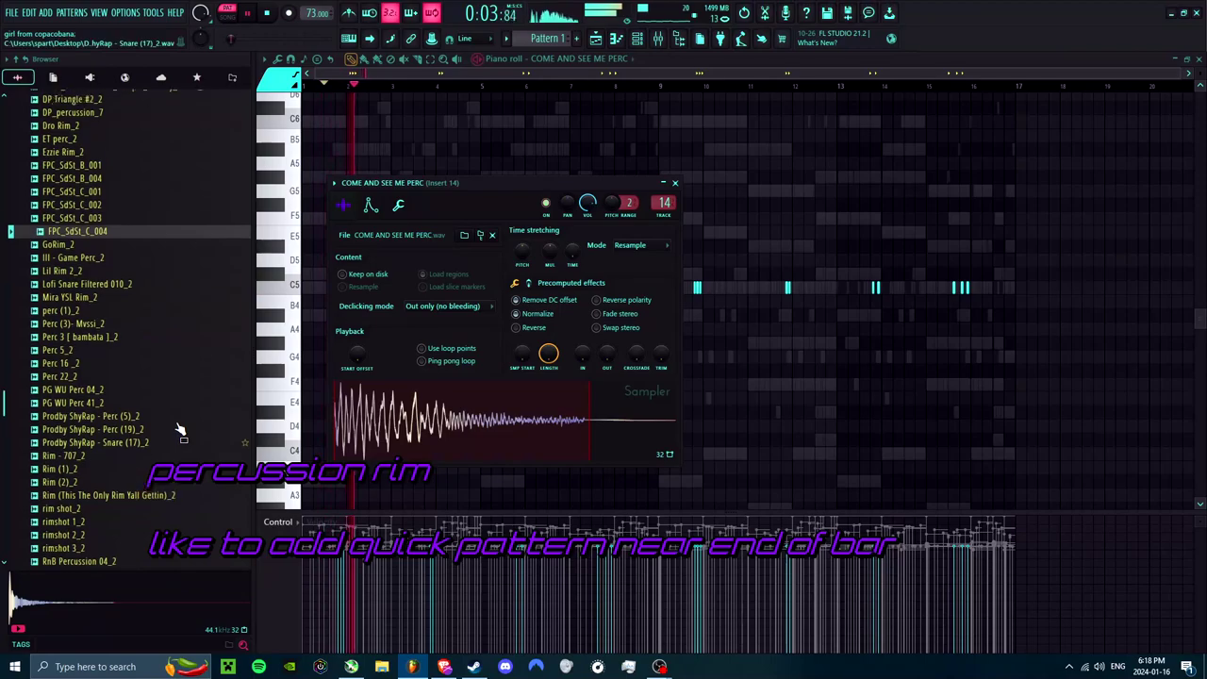
click(674, 183)
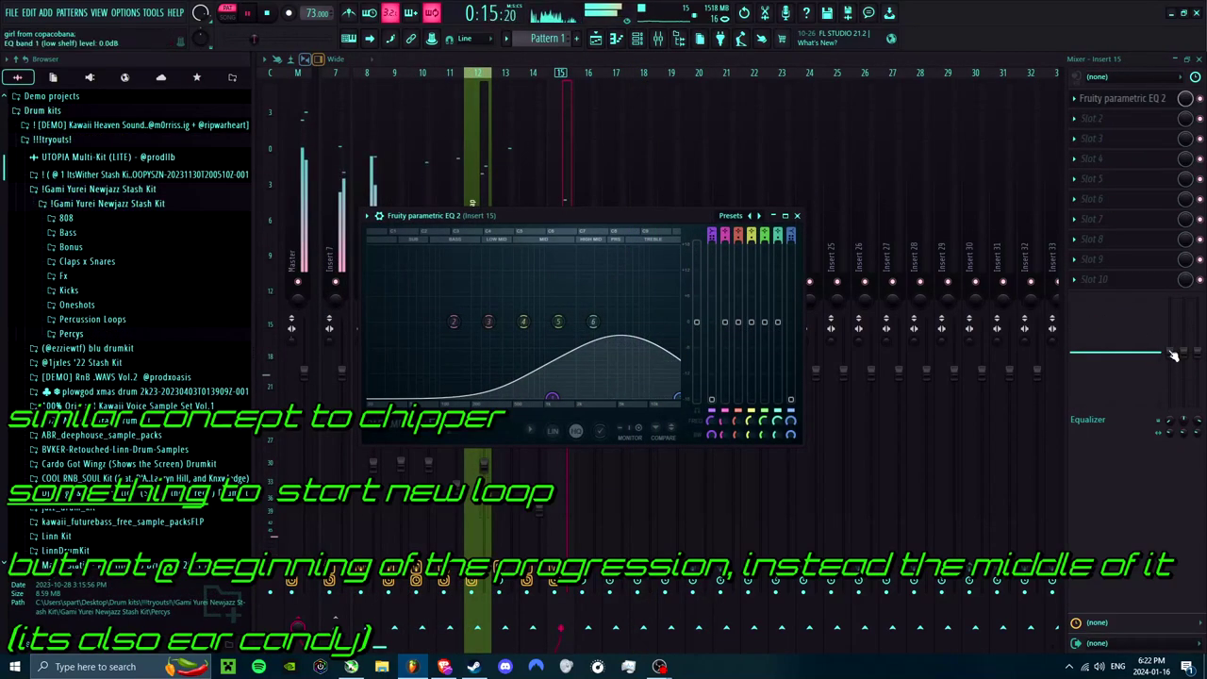
Step: Cut Insert 15's lows by 18 dB at 220 Hz and add Fruity Flangus in its second effect slot
click(1174, 422)
click(1084, 121)
mouse_move(1080, 135)
click(806, 327)
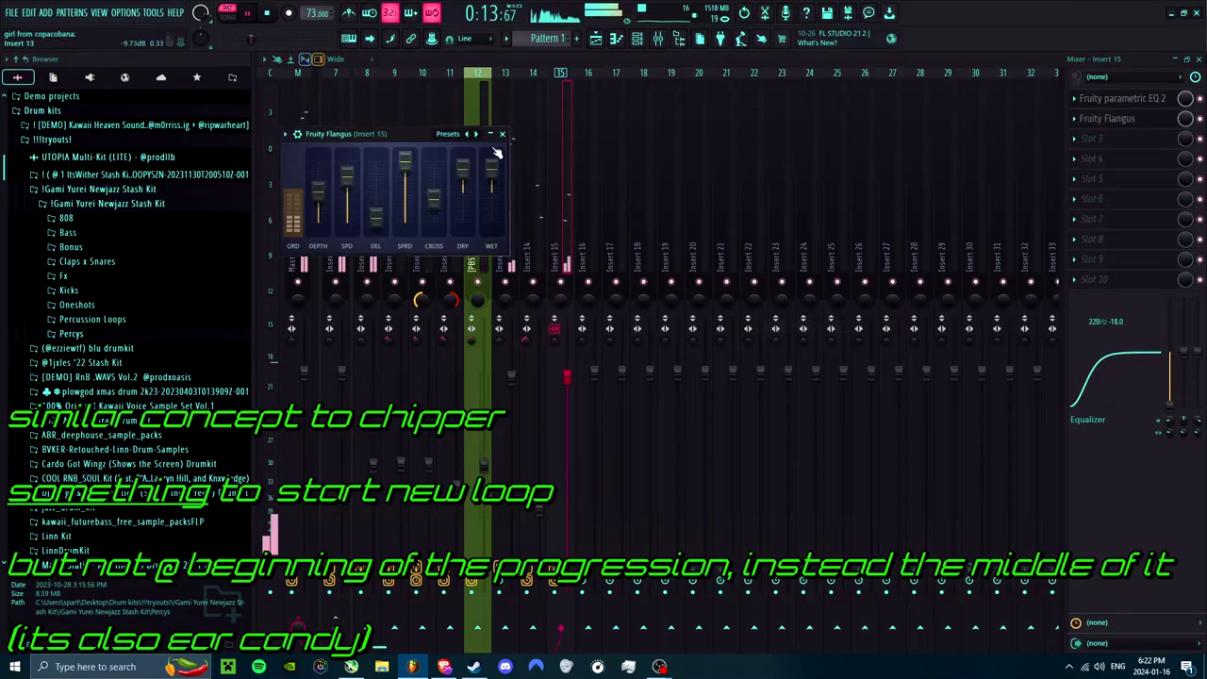
Step: Step through the Fruity Flangus presets on Insert 15, going past Classic
click(472, 137)
click(501, 170)
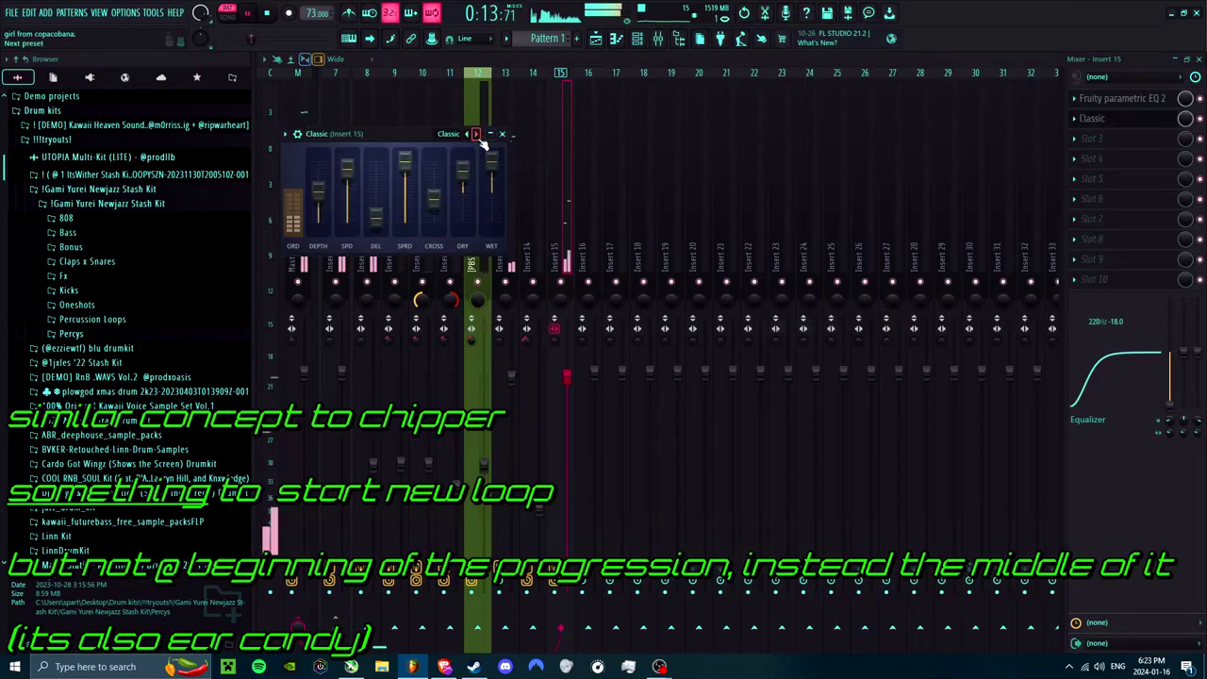
click(477, 135)
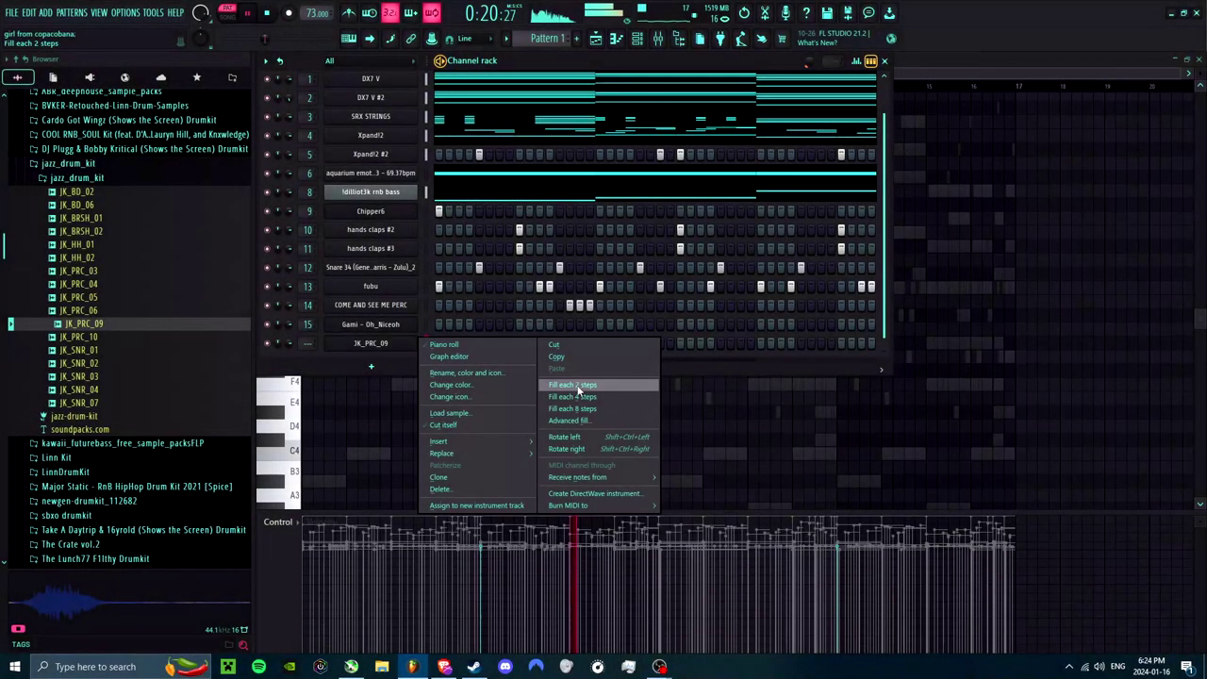
Step: Fill the JK_PRC_09 channel on every 2 steps and add the JK_HH_02 sample as a new channel
click(374, 346)
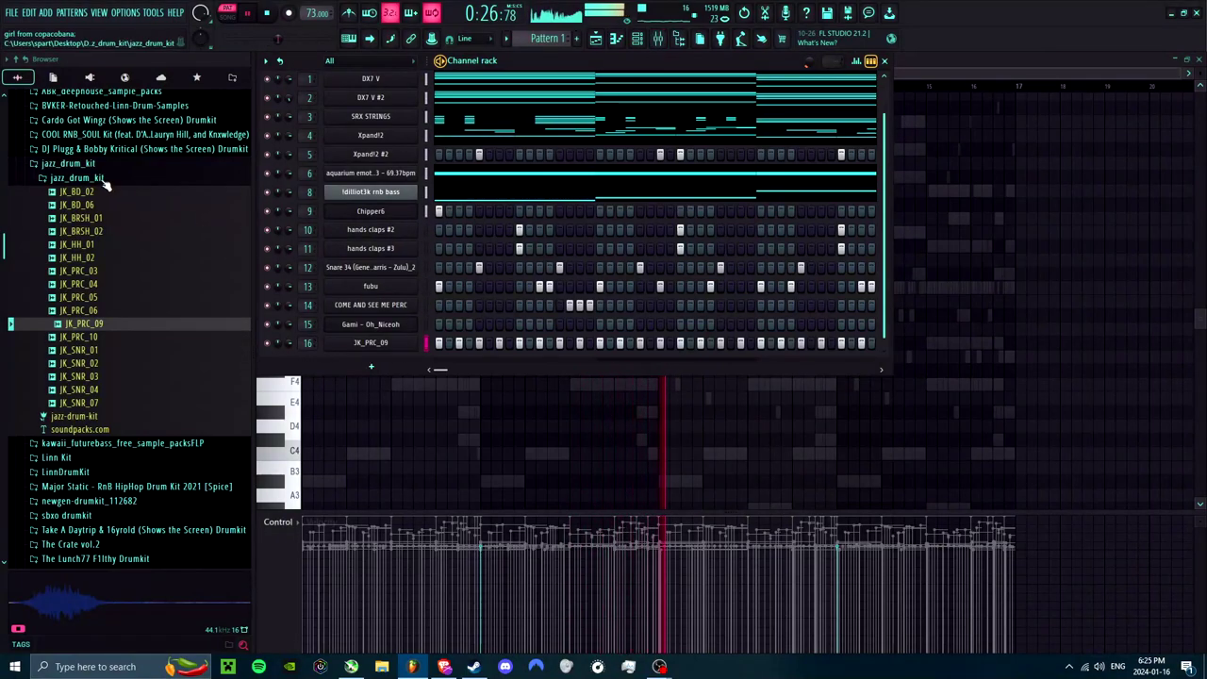
click(110, 258)
drag(110, 258, 439, 348)
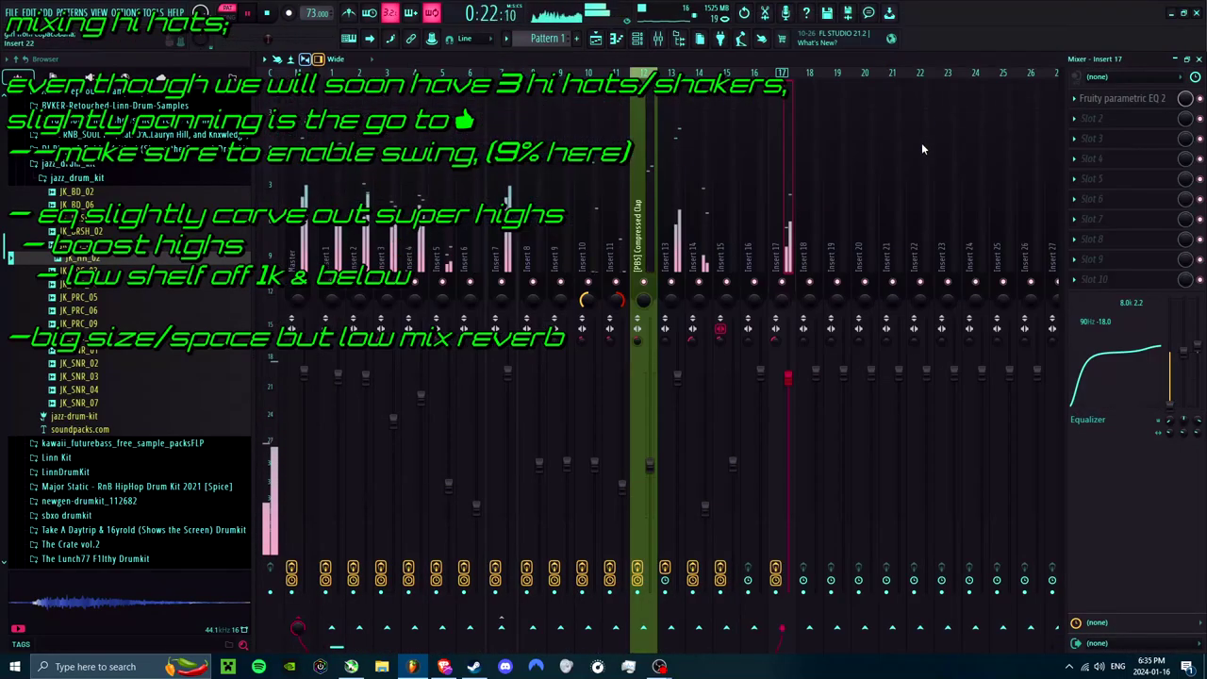
Step: Open the second effect slot of mixer Insert 17 and close the channel rack
click(1122, 119)
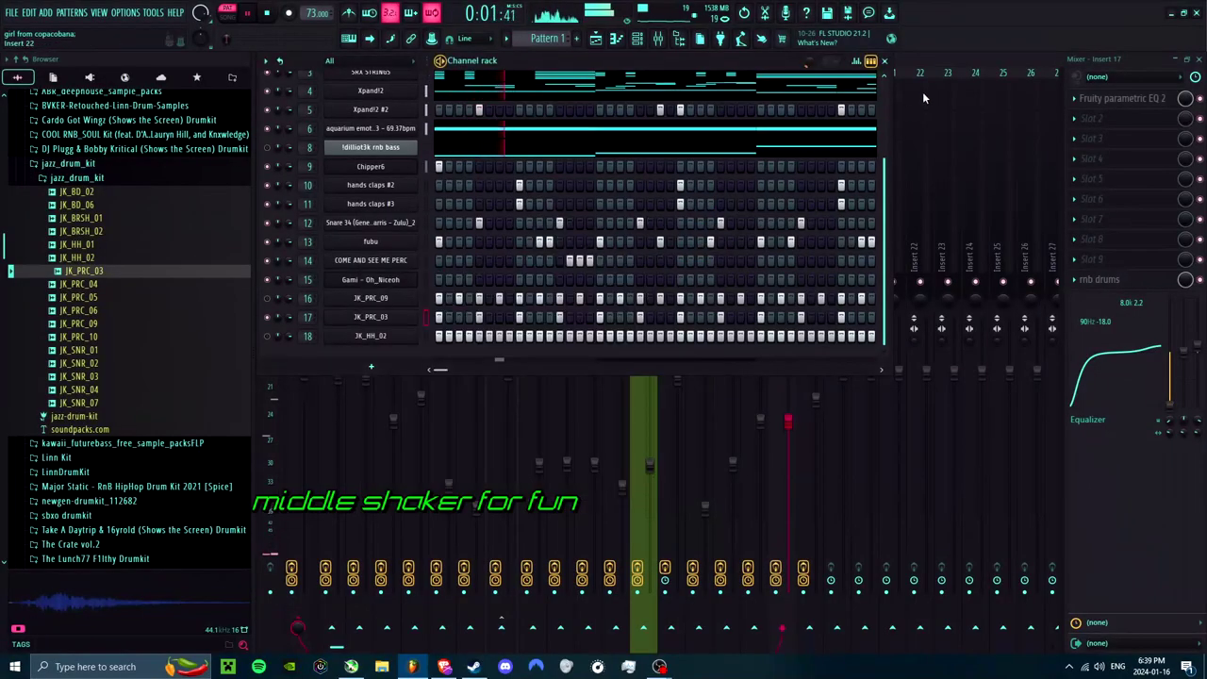
click(884, 61)
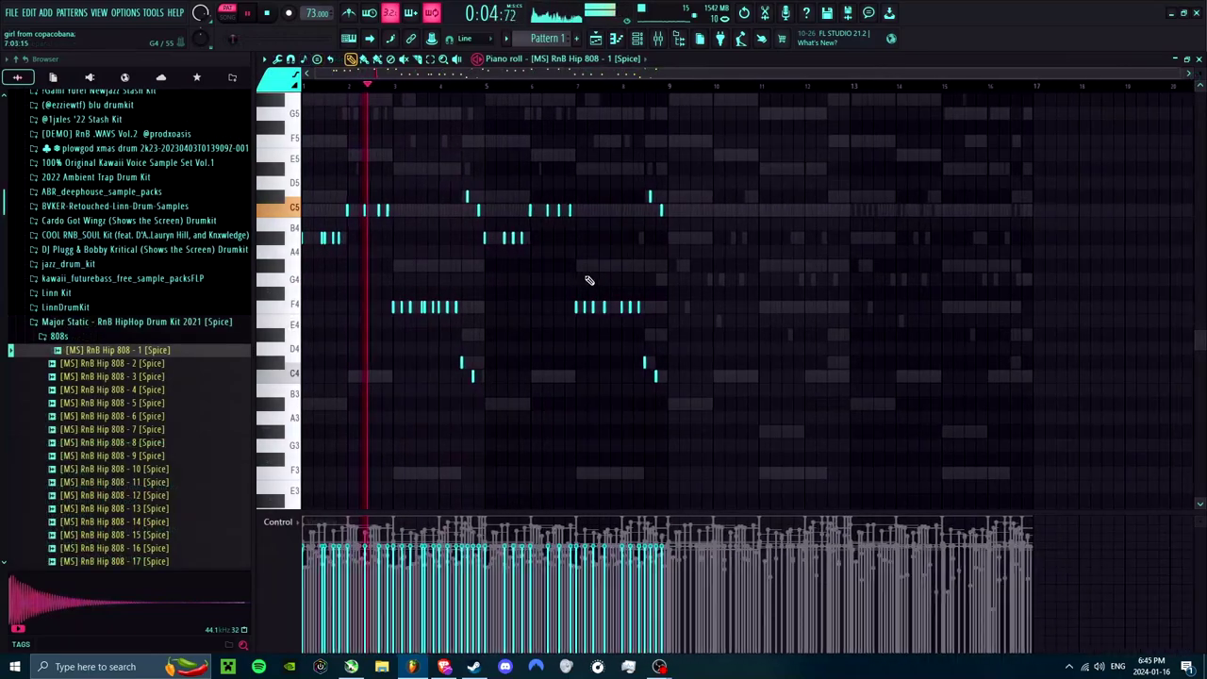
Step: Select all the notes of the [MS] RnB Hip 808 - 1 bass and clear the selection
scroll(585, 302, up, 3)
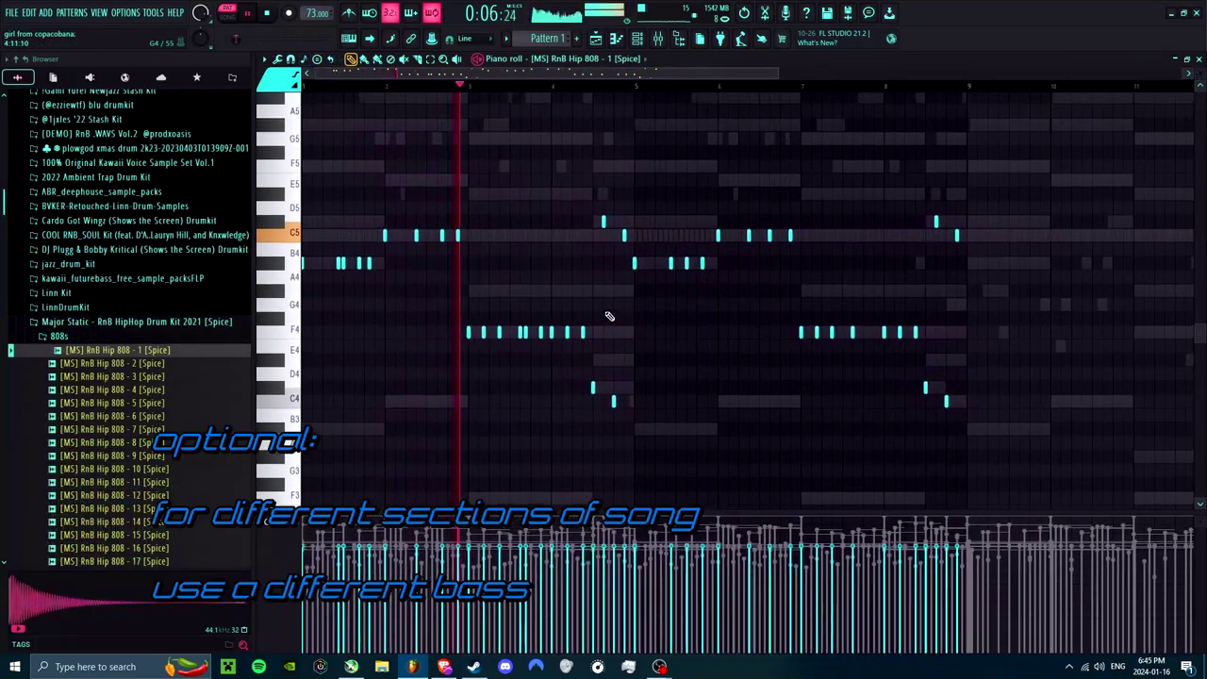
click(657, 42)
click(657, 42)
key(ctrl+a)
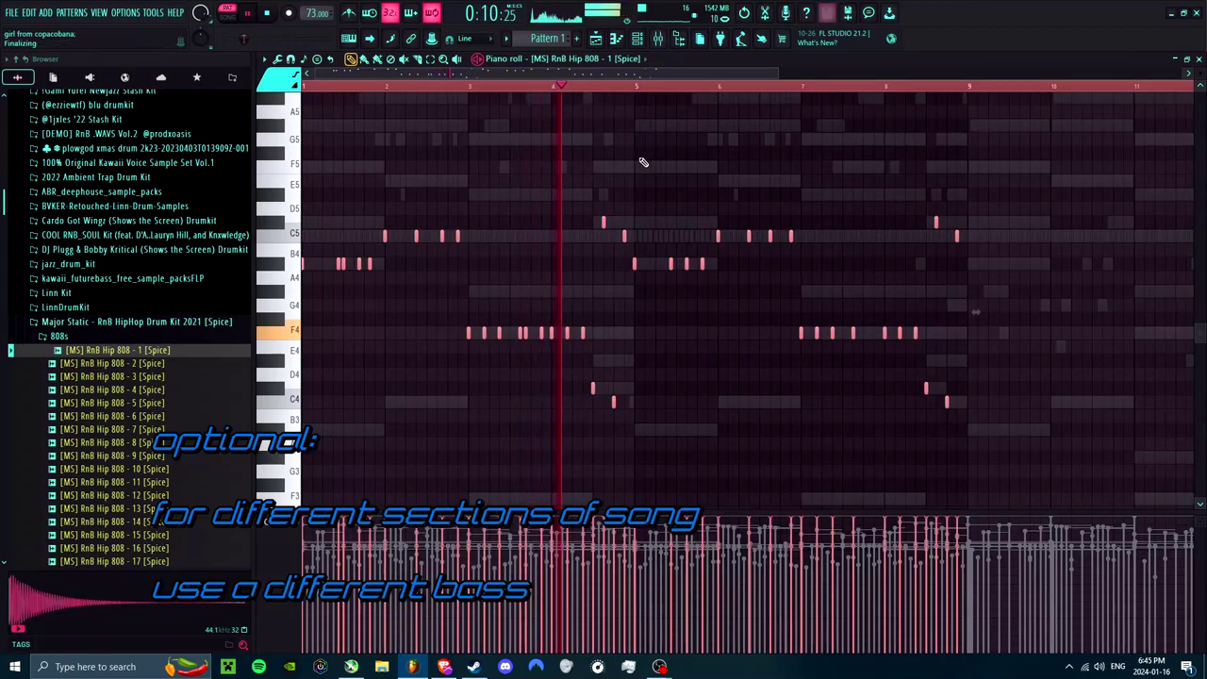
key(ctrl+d)
Step: Open the mixer and close the sub sub sub sub EQ window of Insert 19
click(657, 40)
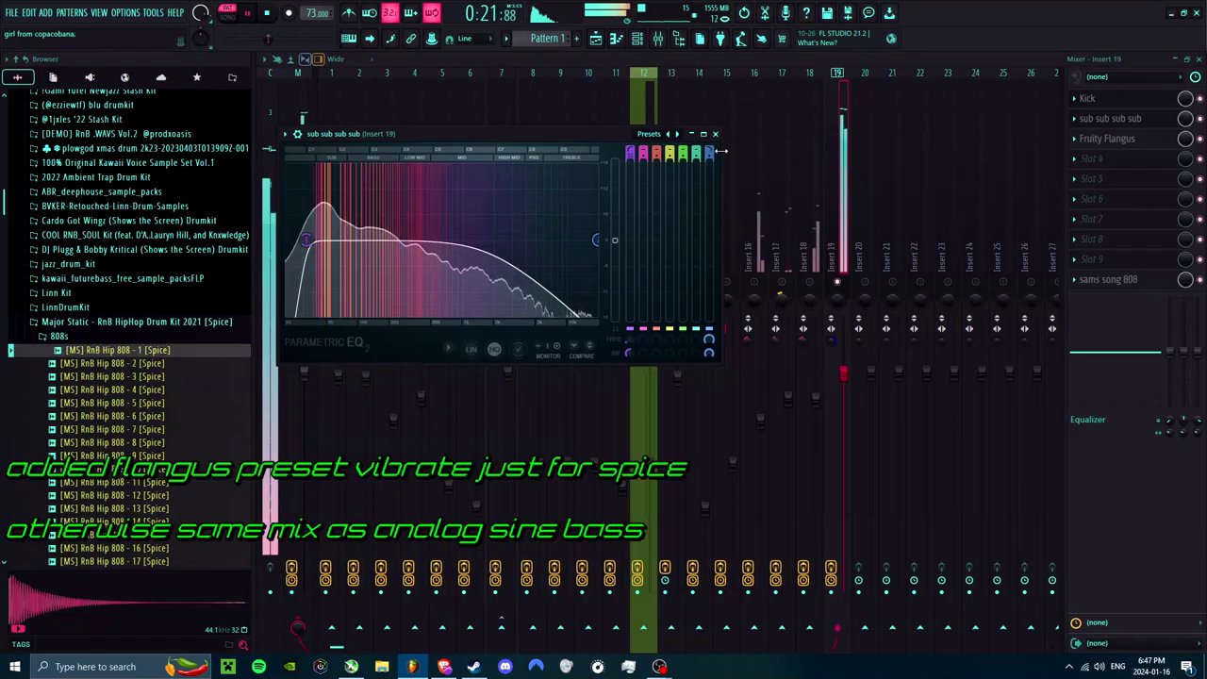
click(717, 134)
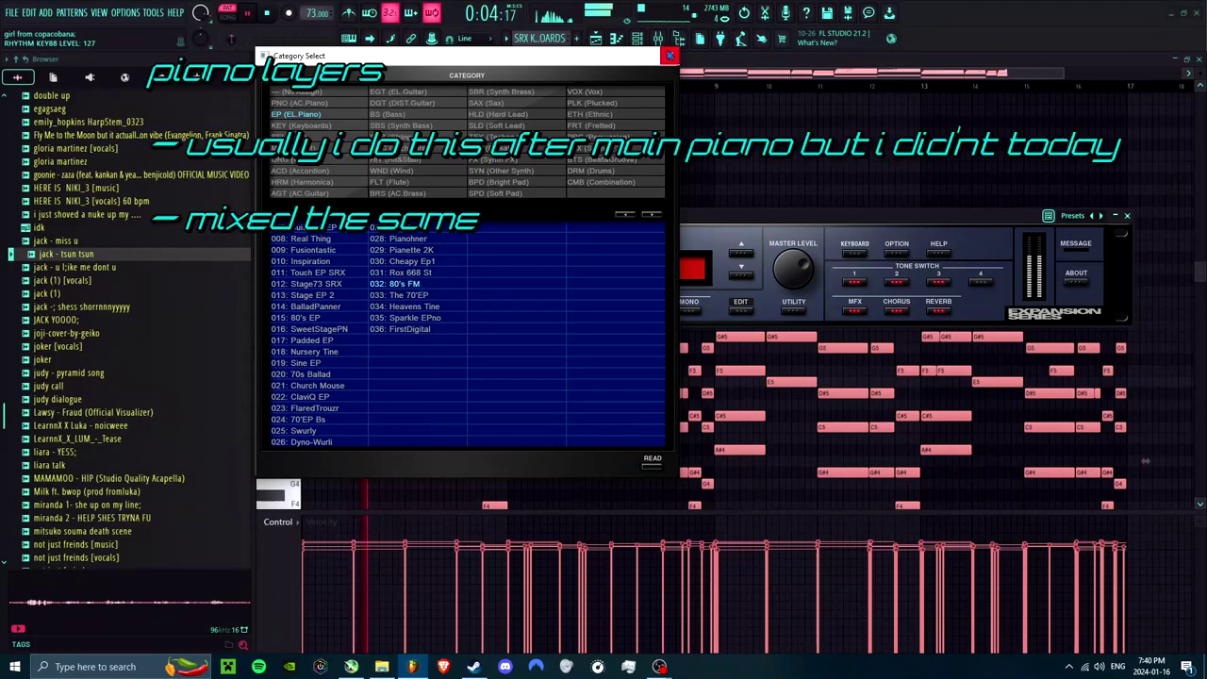
Step: Close the SRX KEYBOARDS patch list and place the SRX KEYBOARDS pattern on Track 3 of the playlist
click(670, 55)
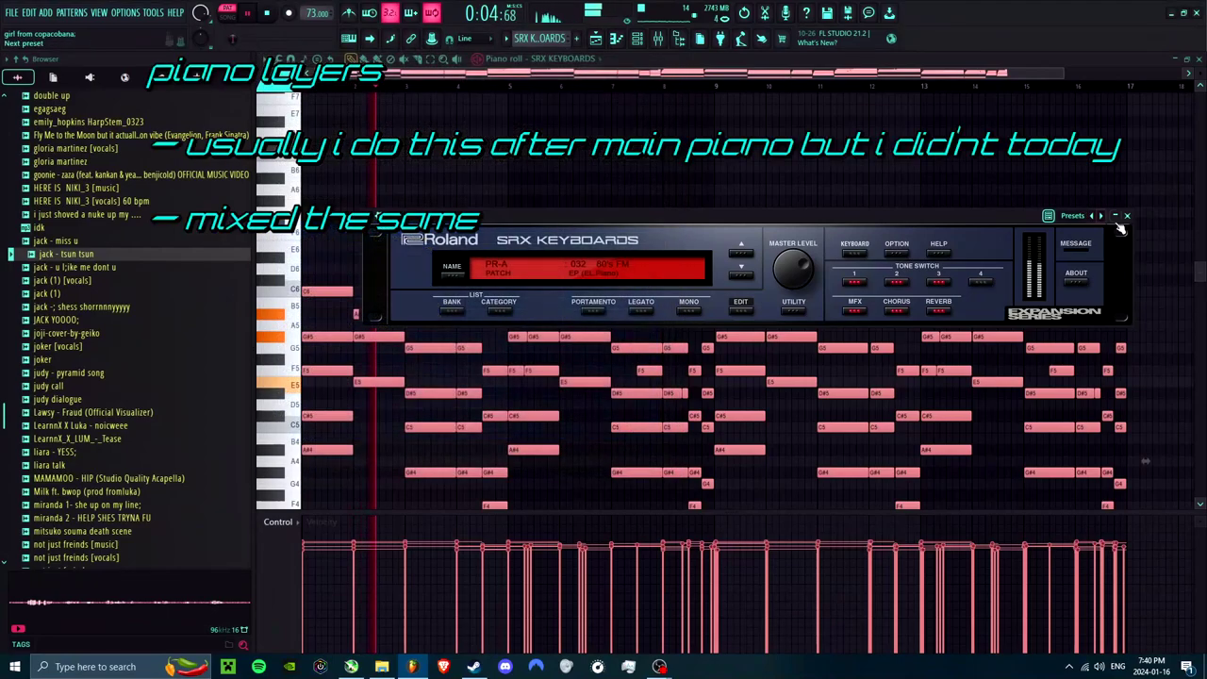
click(1193, 118)
click(1199, 59)
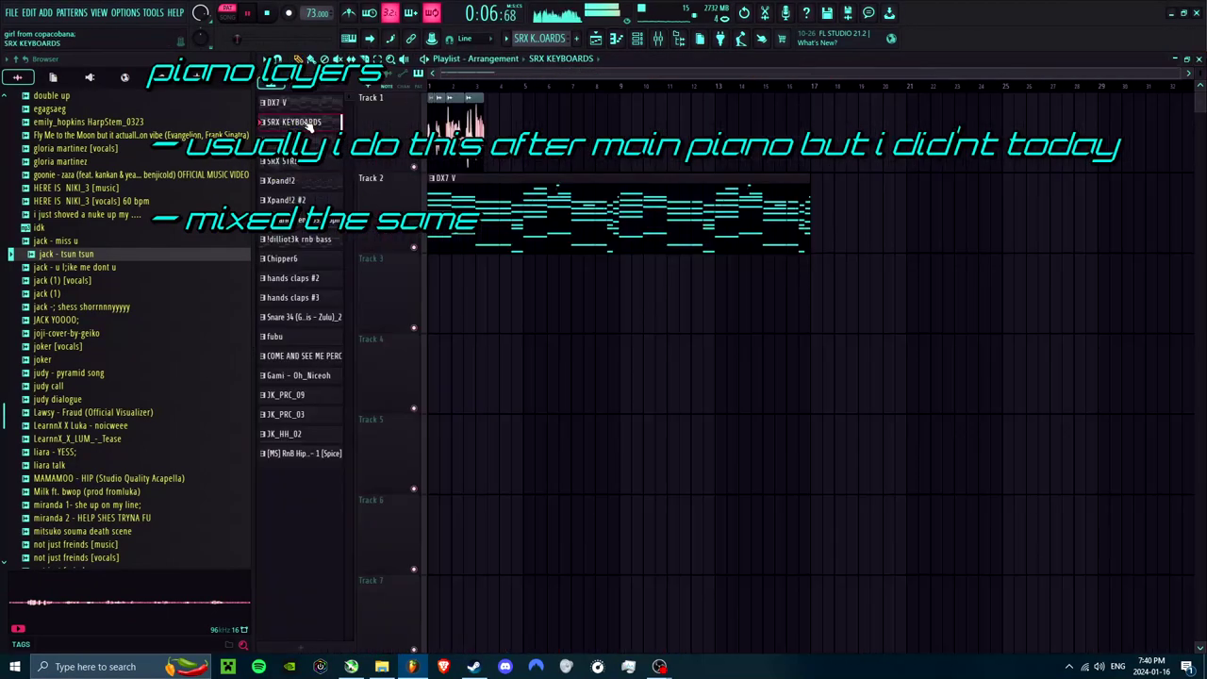
drag(309, 125, 491, 273)
Step: Open the SRX KEYBOARDS clip, choose the EP patch The 70'EP for it and show the mixer
double_click(509, 282)
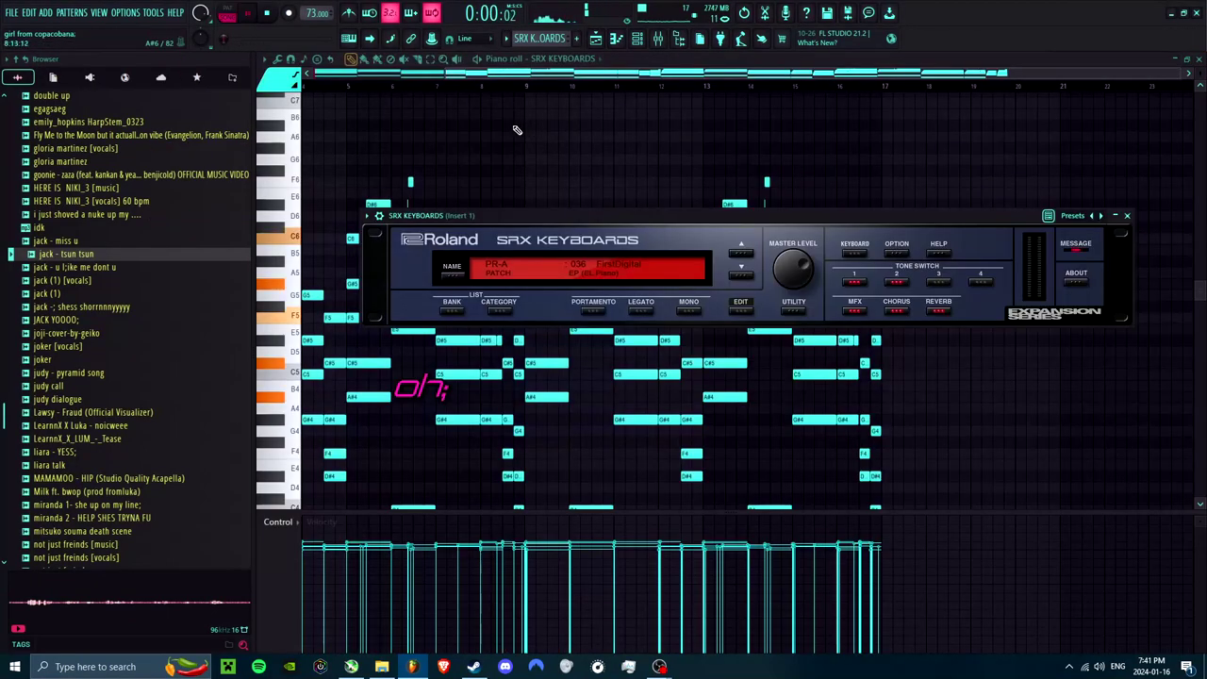
click(497, 309)
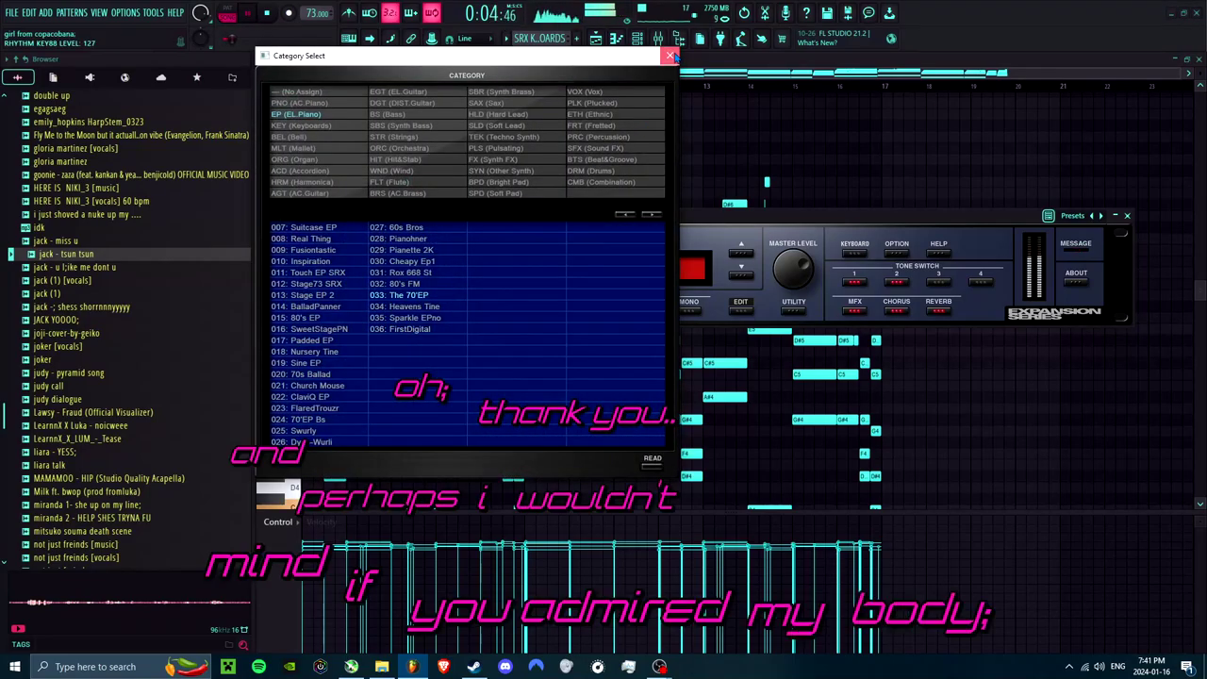
click(669, 55)
click(657, 39)
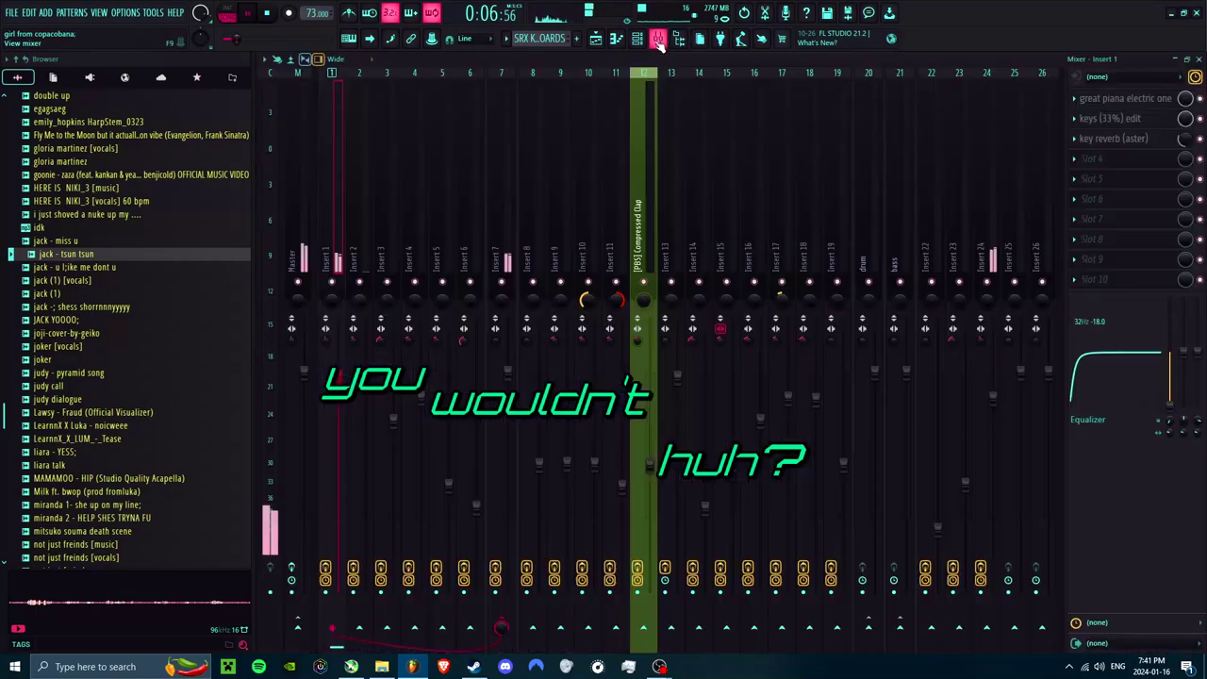